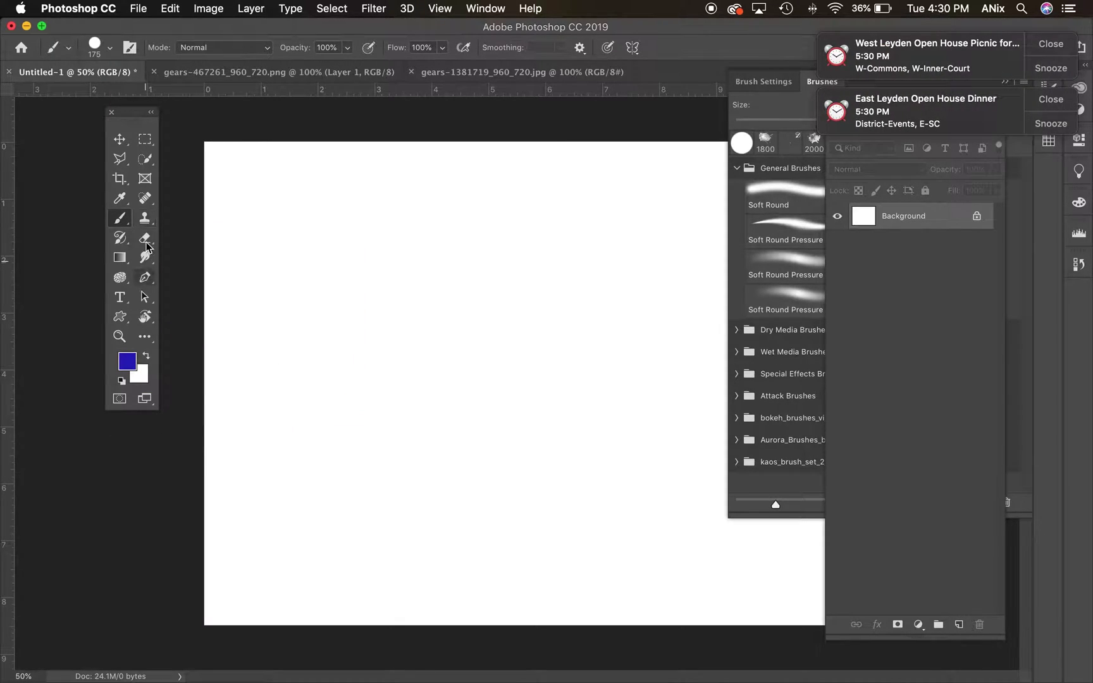
Step: Reveal the brush tool group: Brush, Pencil, Color Replacement and Mixer Brush
{"action": "left_click", "coordinate": [120, 218]}
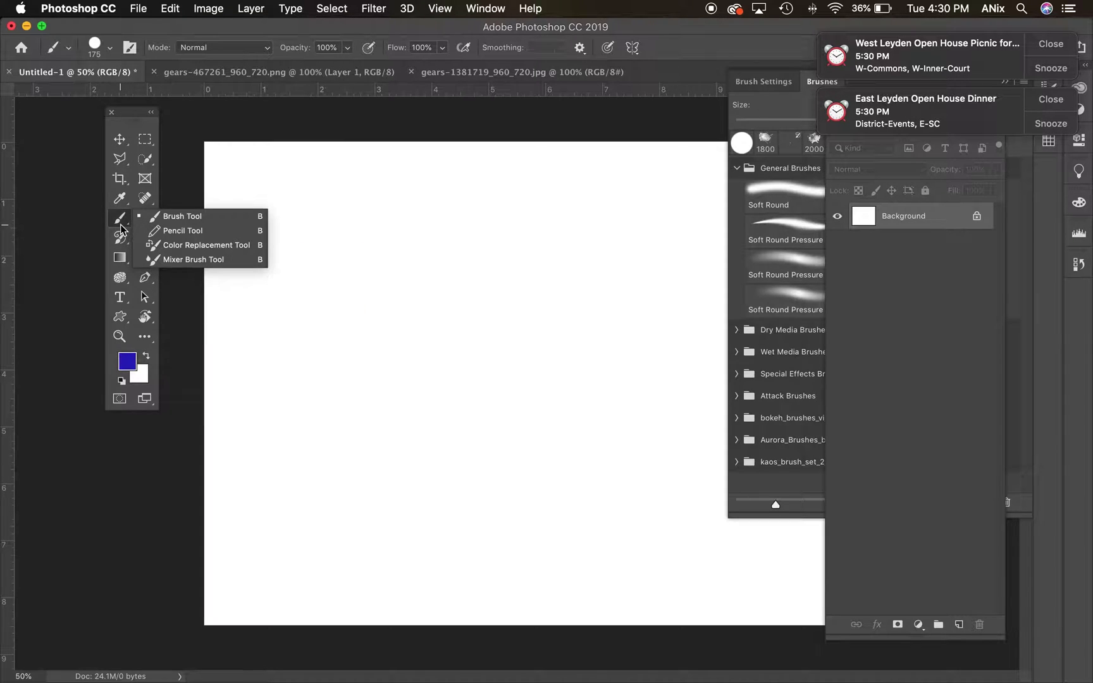
Step: Keep the standard Brush Tool active and dismiss both event reminder notifications
{"action": "left_click", "coordinate": [183, 216]}
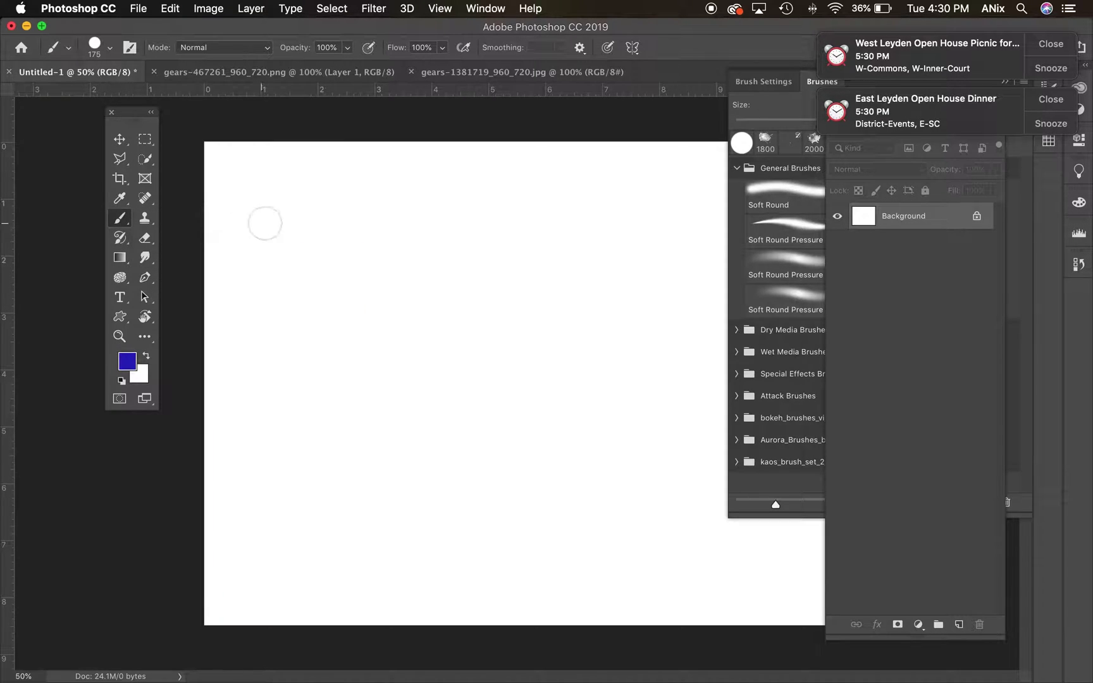
{"action": "left_click", "coordinate": [112, 50]}
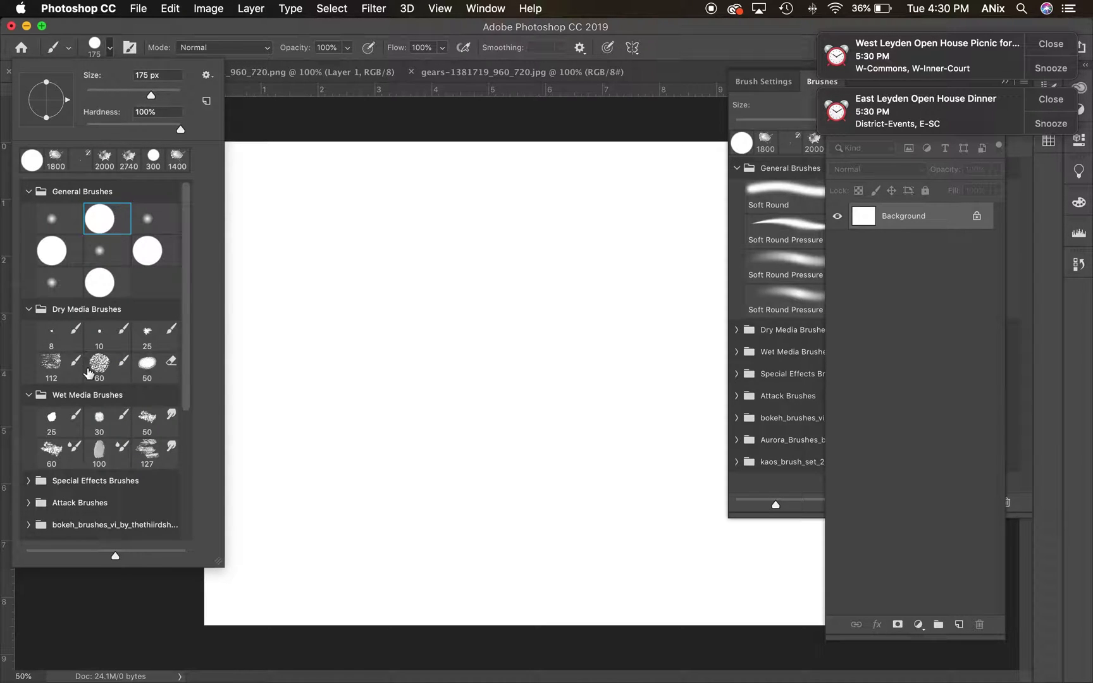
{"action": "left_click", "coordinate": [1051, 43]}
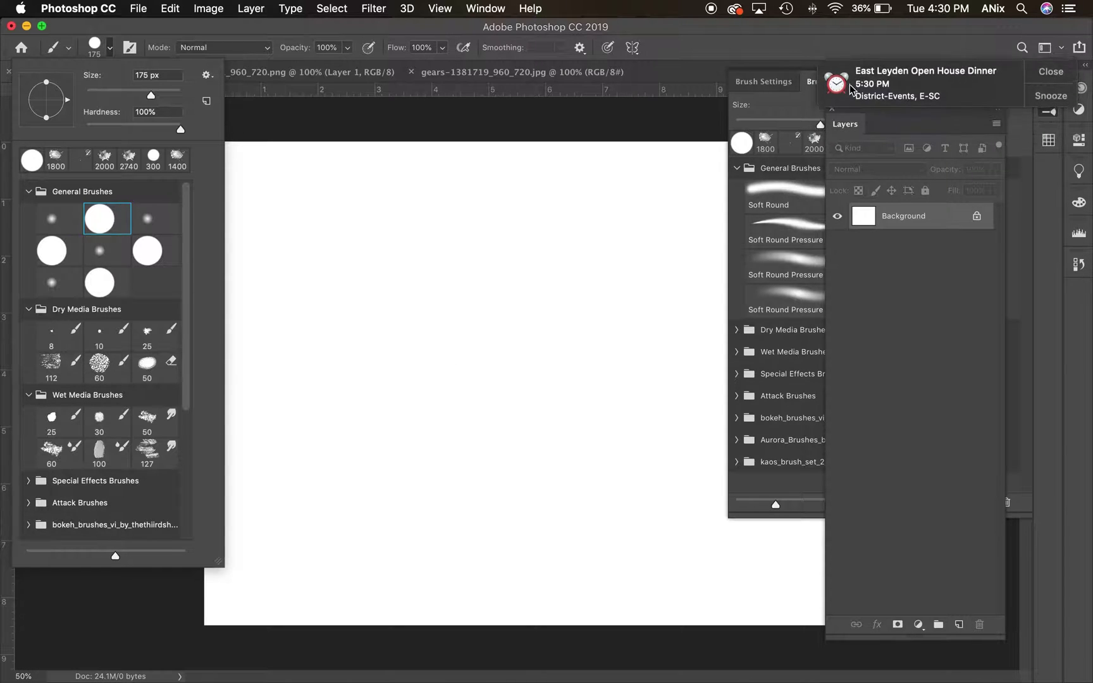
{"action": "left_click", "coordinate": [1068, 88]}
Step: Float the Brushes panel over the workspace and show its Brush Tip Shape settings
{"action": "left_click_drag", "start_coordinate": [1057, 63], "coordinate": [744, 101]}
{"action": "left_click", "coordinate": [704, 119]}
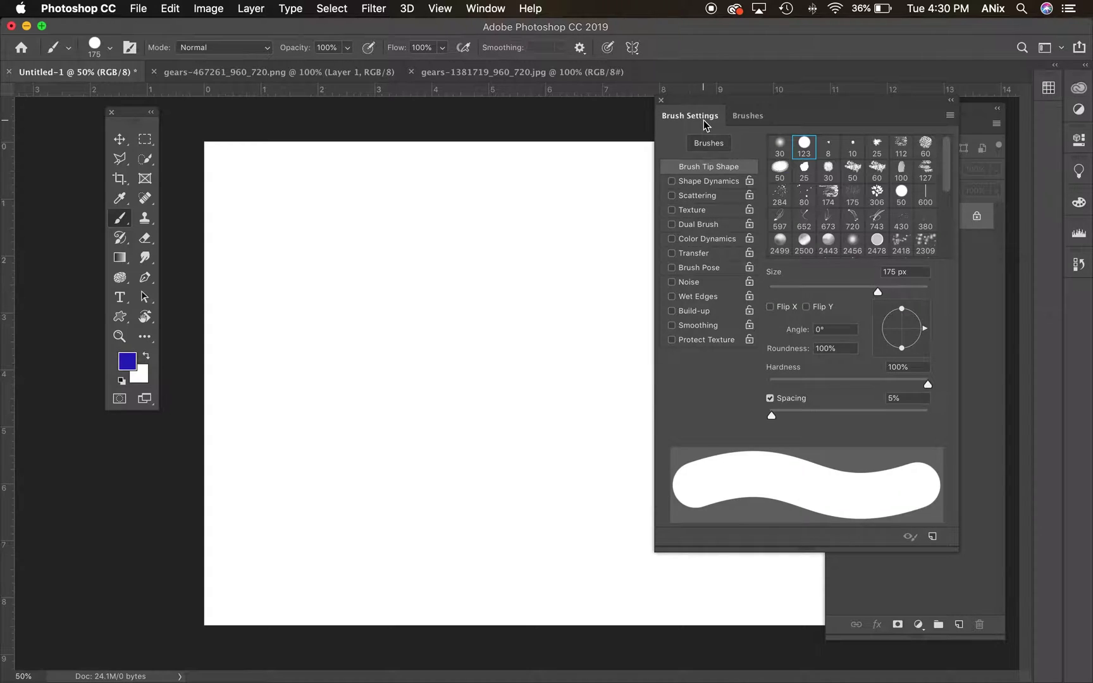
{"action": "left_click", "coordinate": [753, 123]}
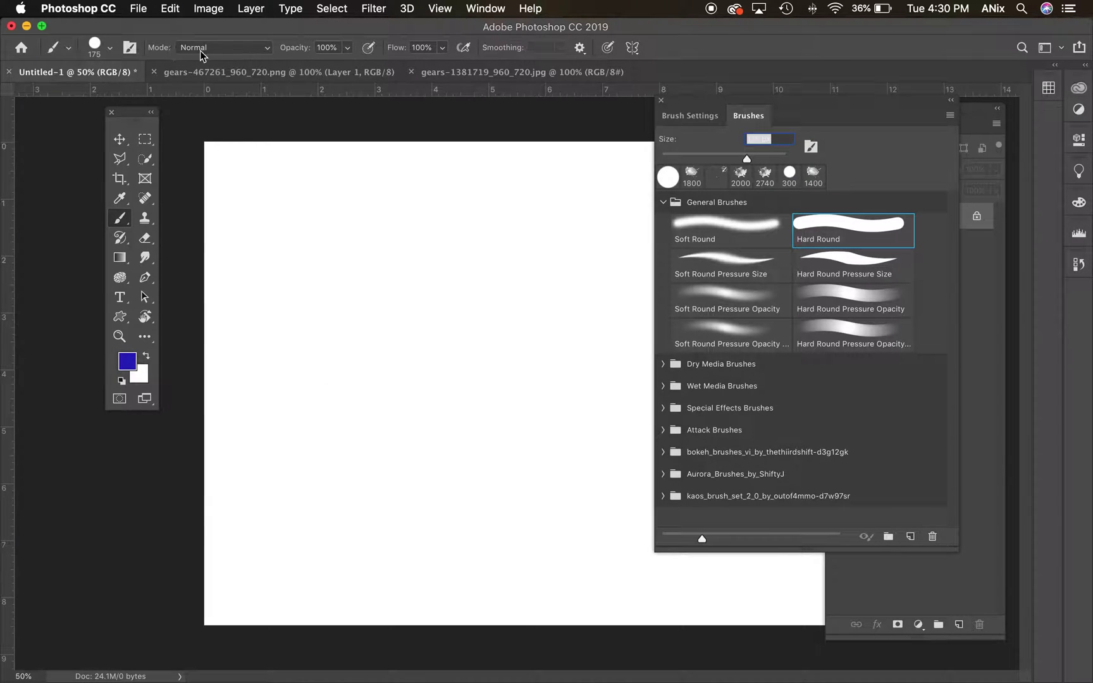
{"action": "left_click", "coordinate": [129, 49]}
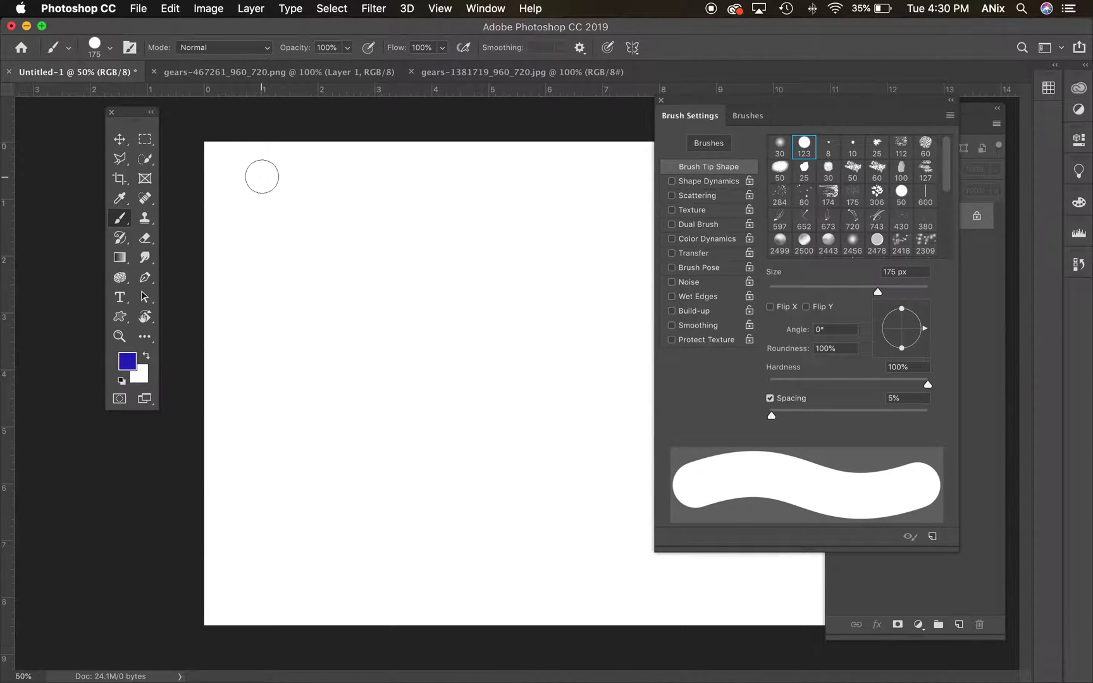
Step: Enlarge the brush to 500 px and paint a solid blue dot near the top-left
{"action": "key", "text": "bracketright"}
{"action": "key", "text": "bracketright"}
{"action": "key", "text": "bracketright"}
{"action": "key", "text": "bracketright"}
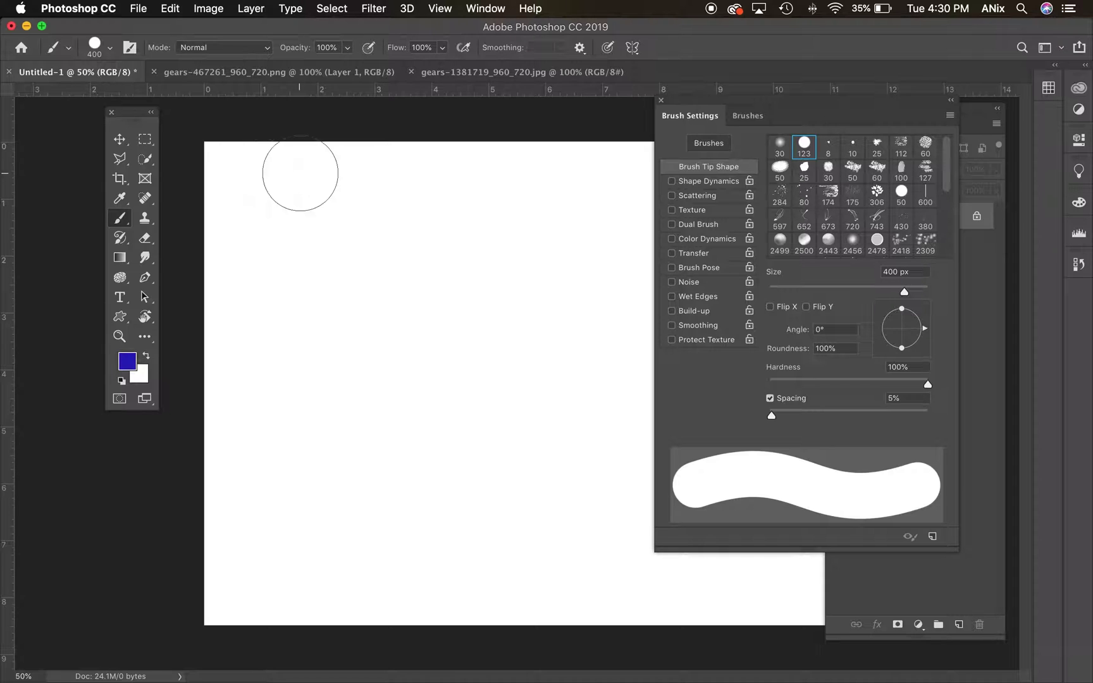
{"action": "key", "text": "bracketright"}
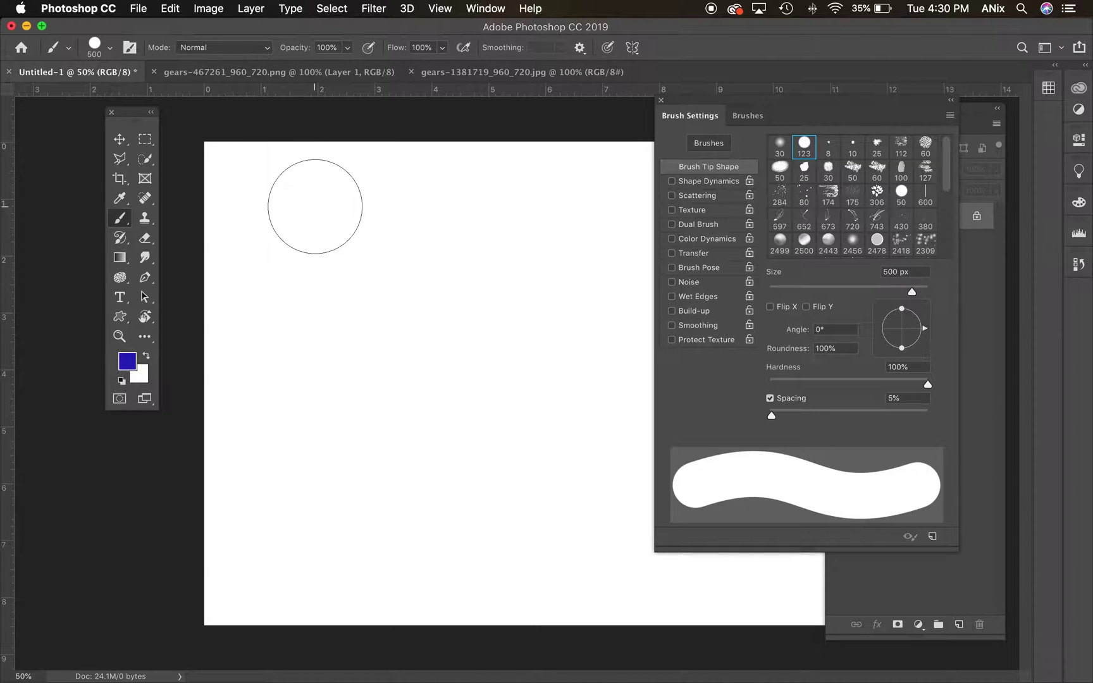
{"action": "left_click", "coordinate": [109, 48]}
{"action": "left_click", "coordinate": [151, 38]}
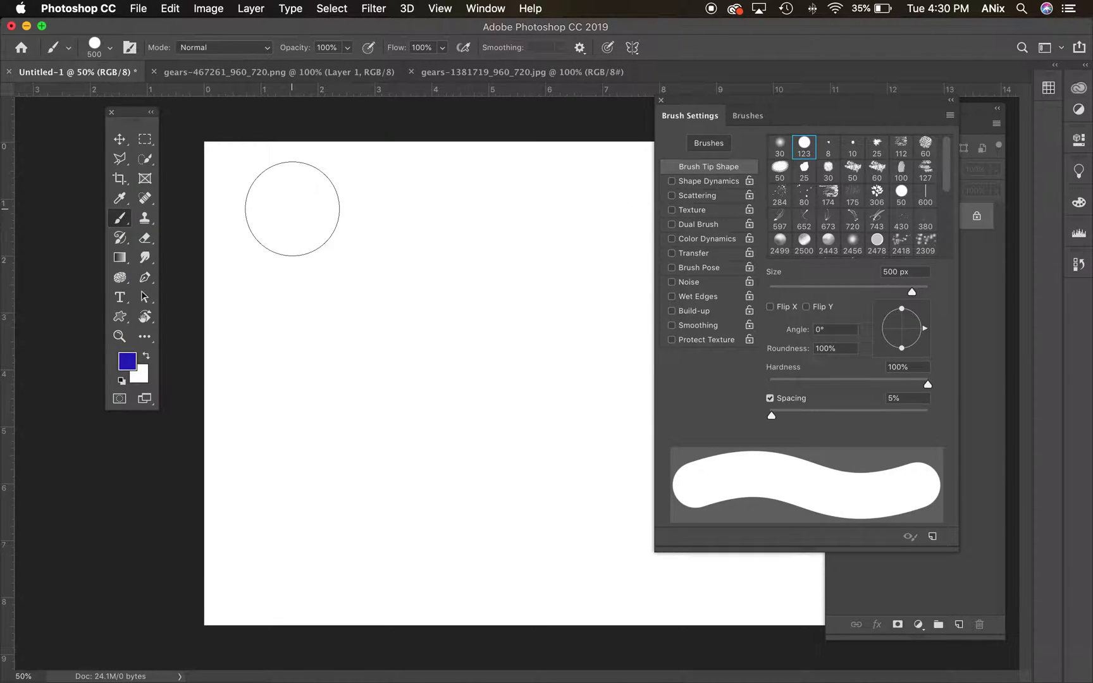
{"action": "left_click", "coordinate": [291, 208]}
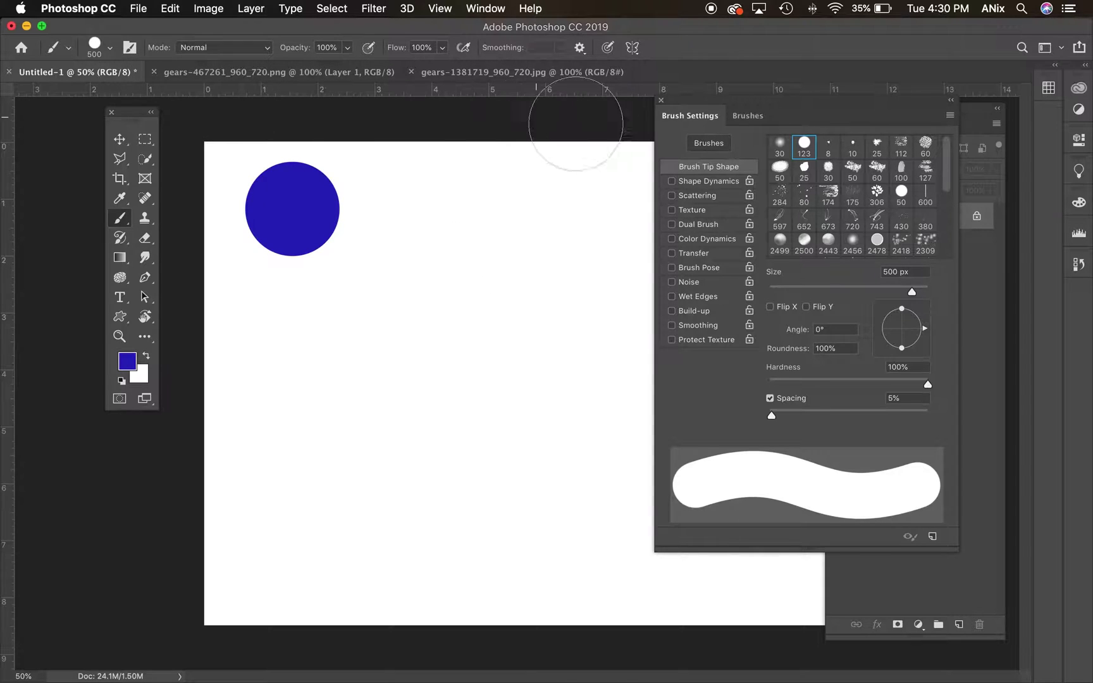
Step: Drop hardness to 0% and paint a soft blue dot beside the solid one
{"action": "left_click", "coordinate": [111, 50]}
{"action": "left_click", "coordinate": [111, 50]}
{"action": "left_click_drag", "start_coordinate": [908, 387], "coordinate": [768, 385]}
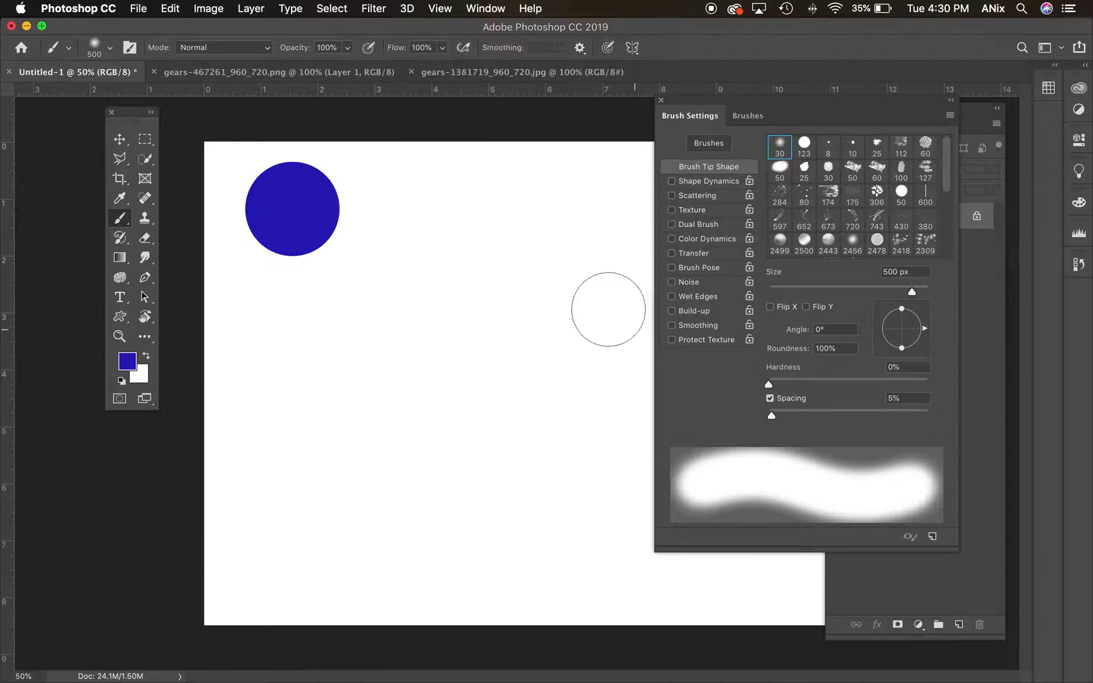
{"action": "left_click", "coordinate": [404, 207]}
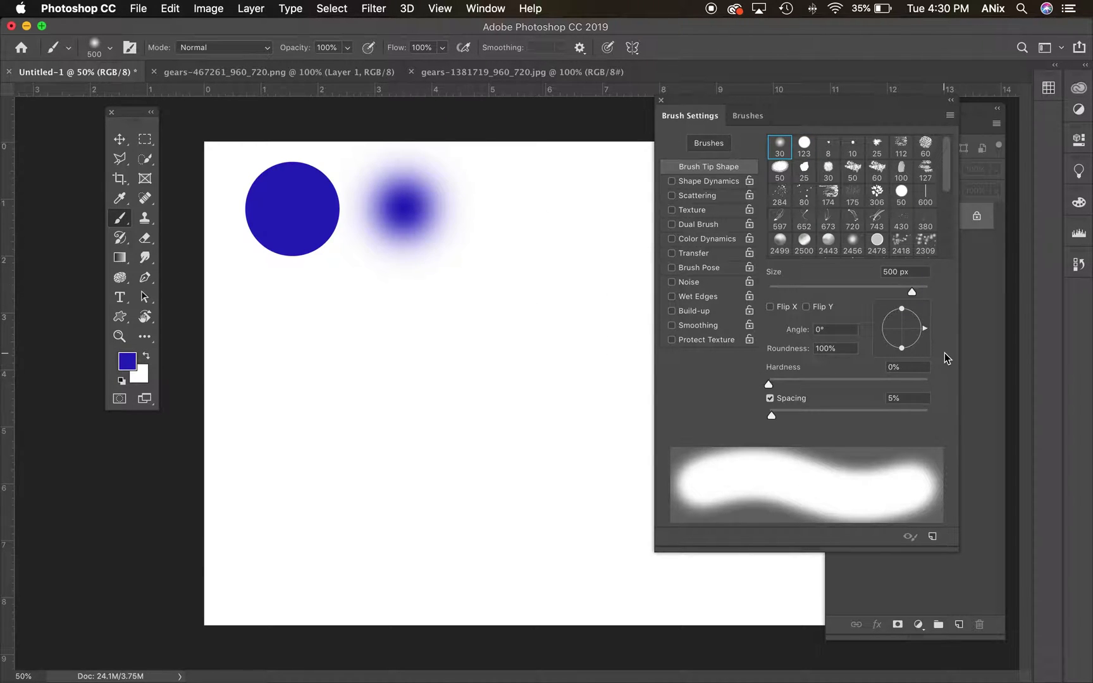
{"action": "left_click", "coordinate": [748, 115]}
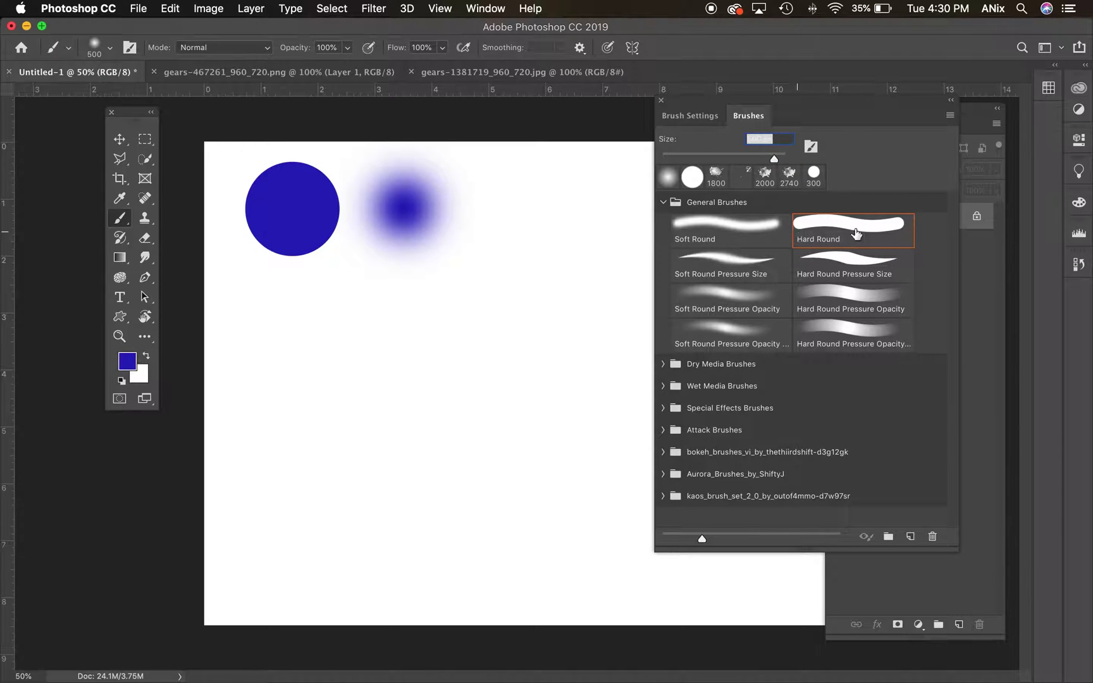
Step: Set the Brushes panel to show tip thumbnails only, hiding brush names and stroke previews
{"action": "left_click", "coordinate": [949, 116]}
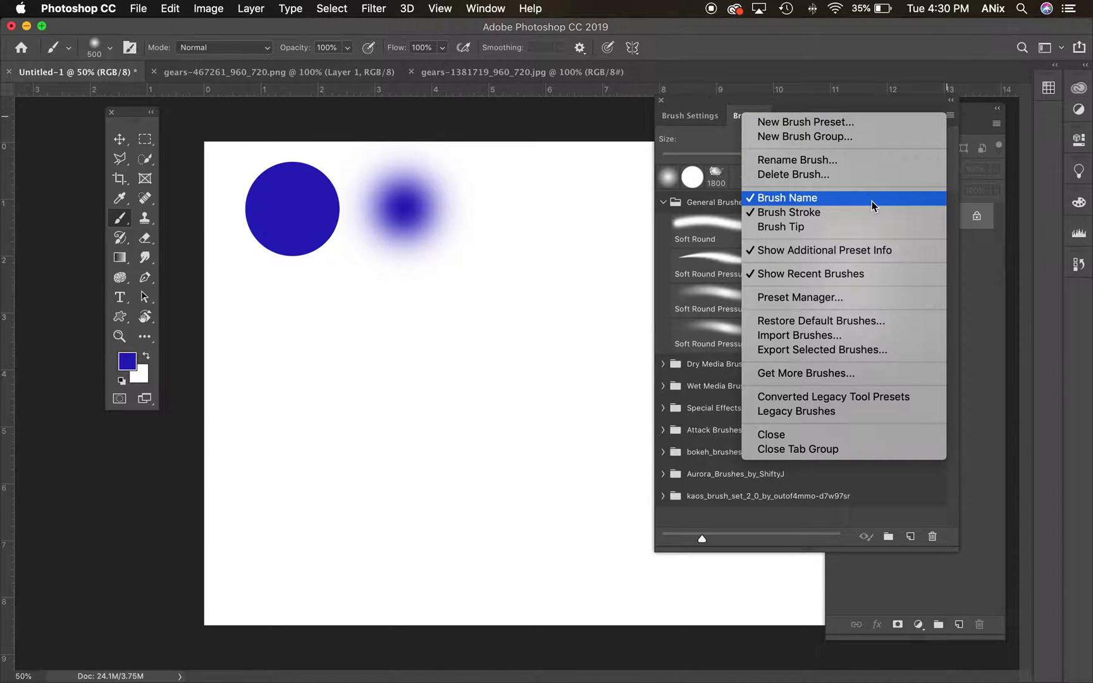
{"action": "left_click", "coordinate": [874, 197]}
{"action": "left_click", "coordinate": [950, 117]}
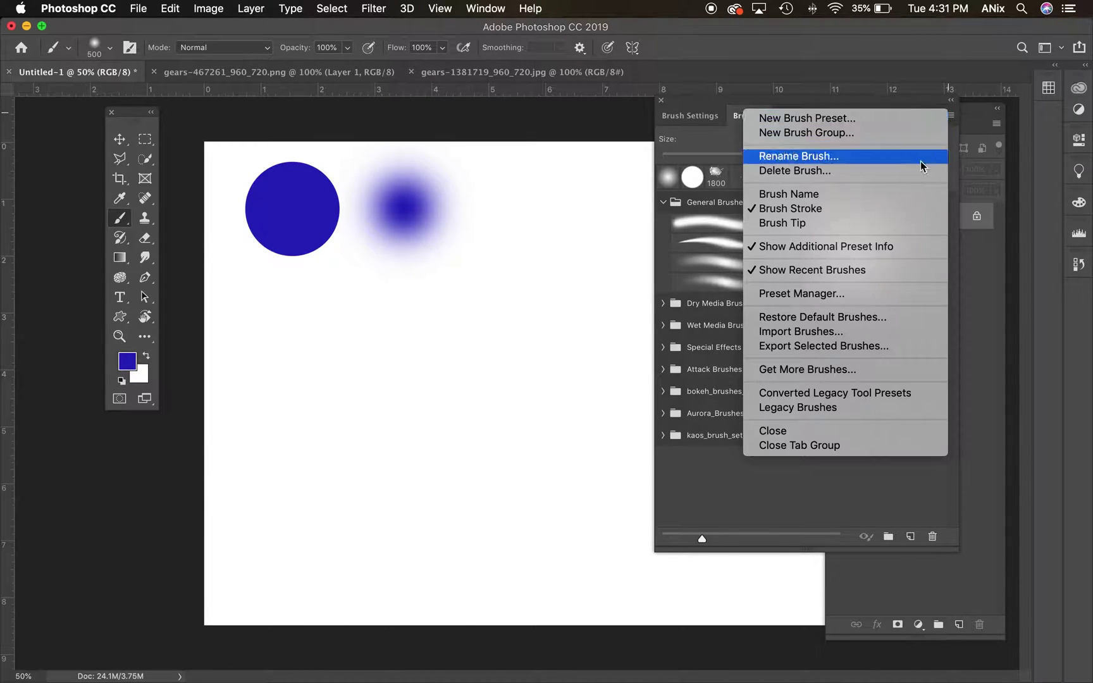
{"action": "left_click", "coordinate": [902, 225]}
{"action": "left_click", "coordinate": [950, 115]}
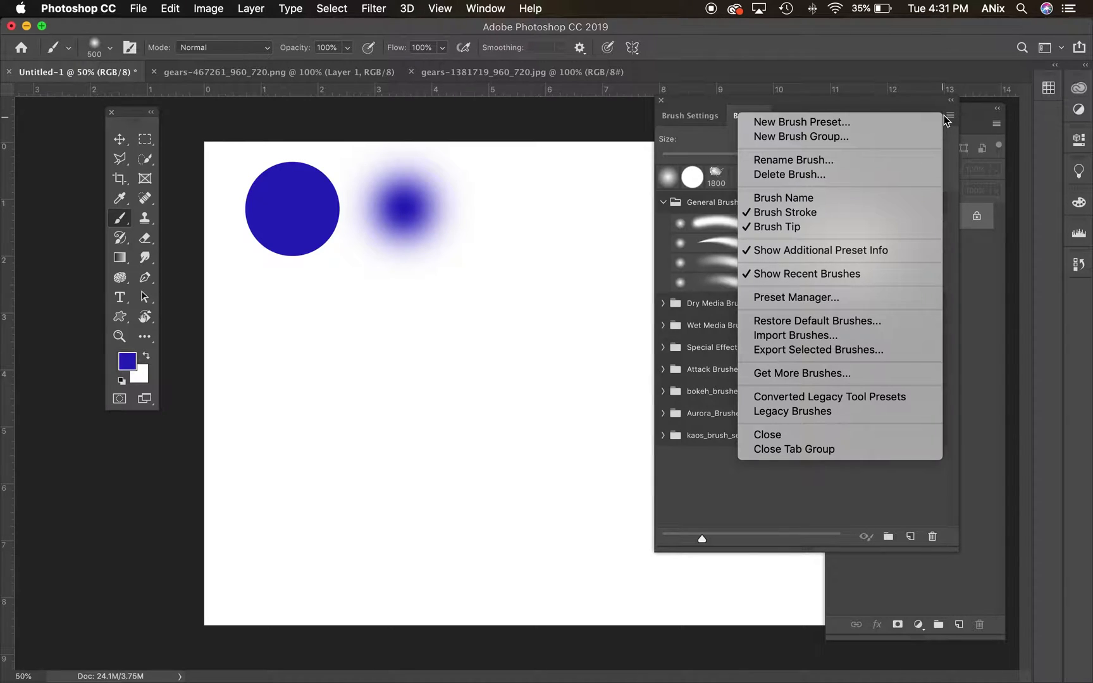
{"action": "left_click", "coordinate": [911, 211]}
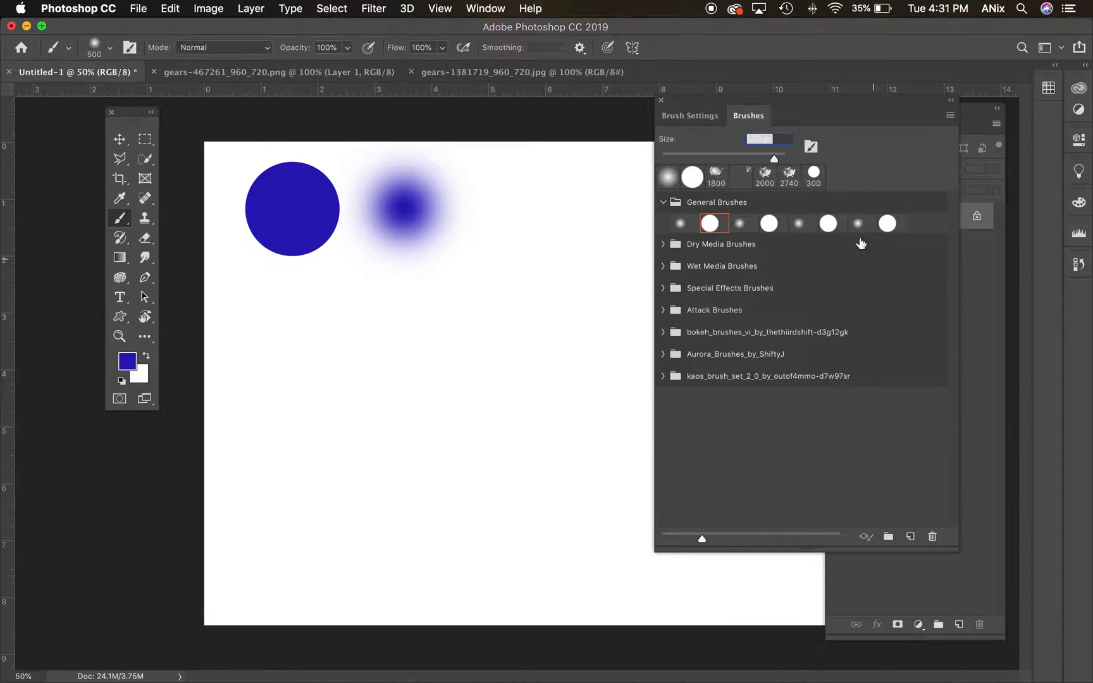
Step: Expand the kaos brush set, enlarge the thumbnails, and choose brush 2637
{"action": "left_click", "coordinate": [663, 377]}
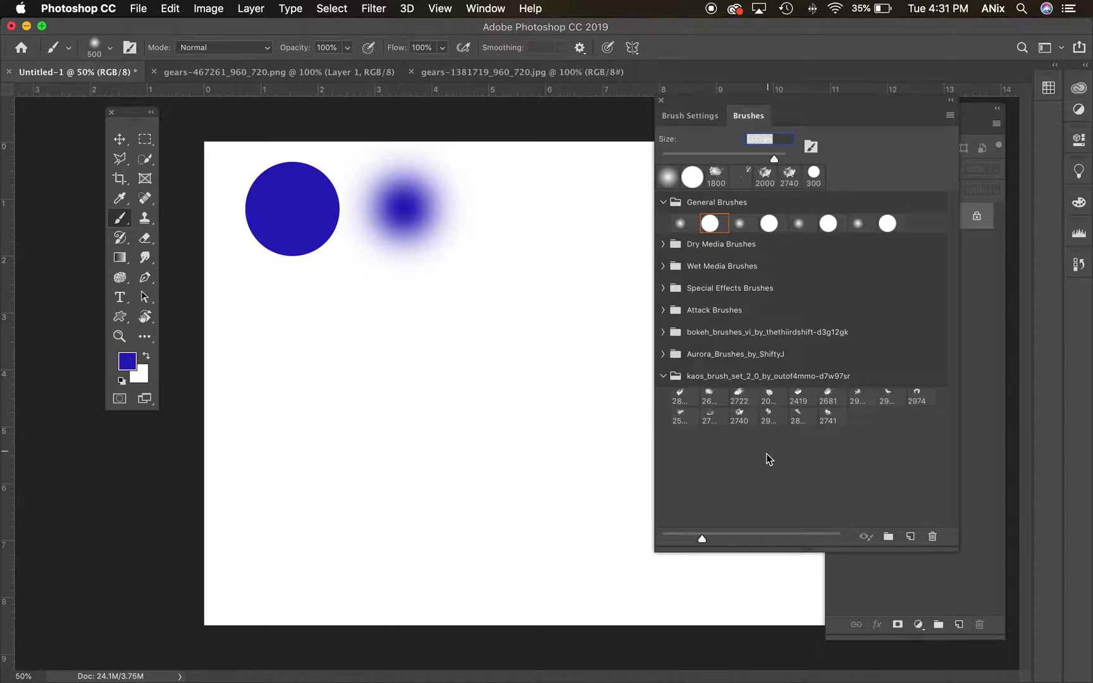
{"action": "left_click_drag", "start_coordinate": [704, 542], "coordinate": [746, 547]}
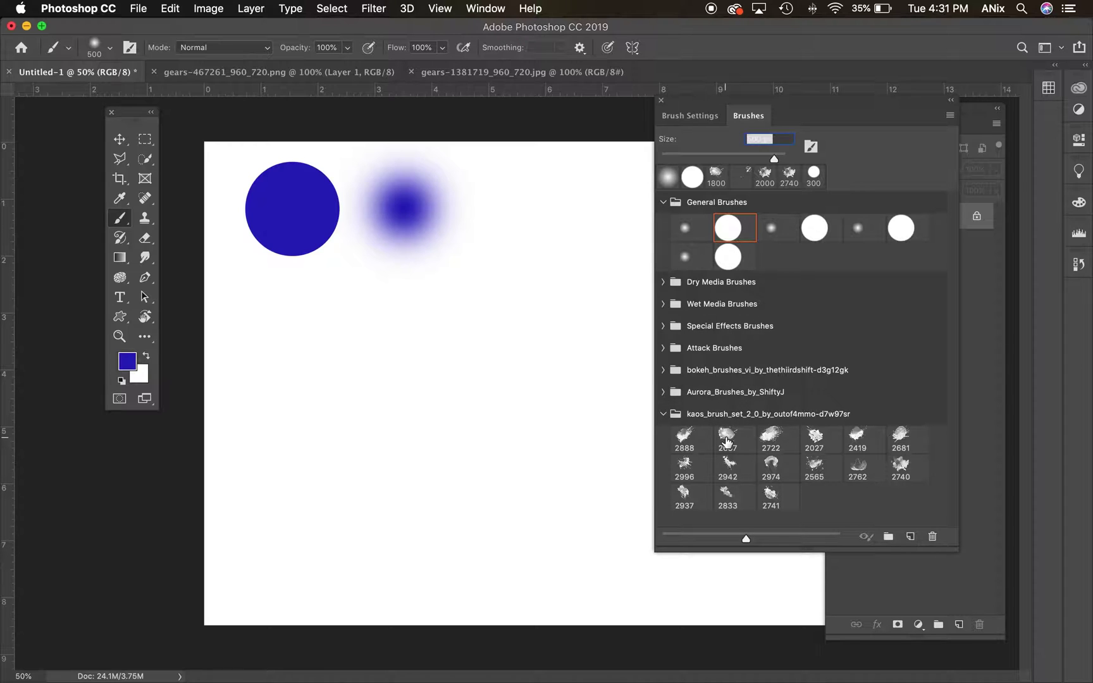
{"action": "left_click", "coordinate": [726, 438]}
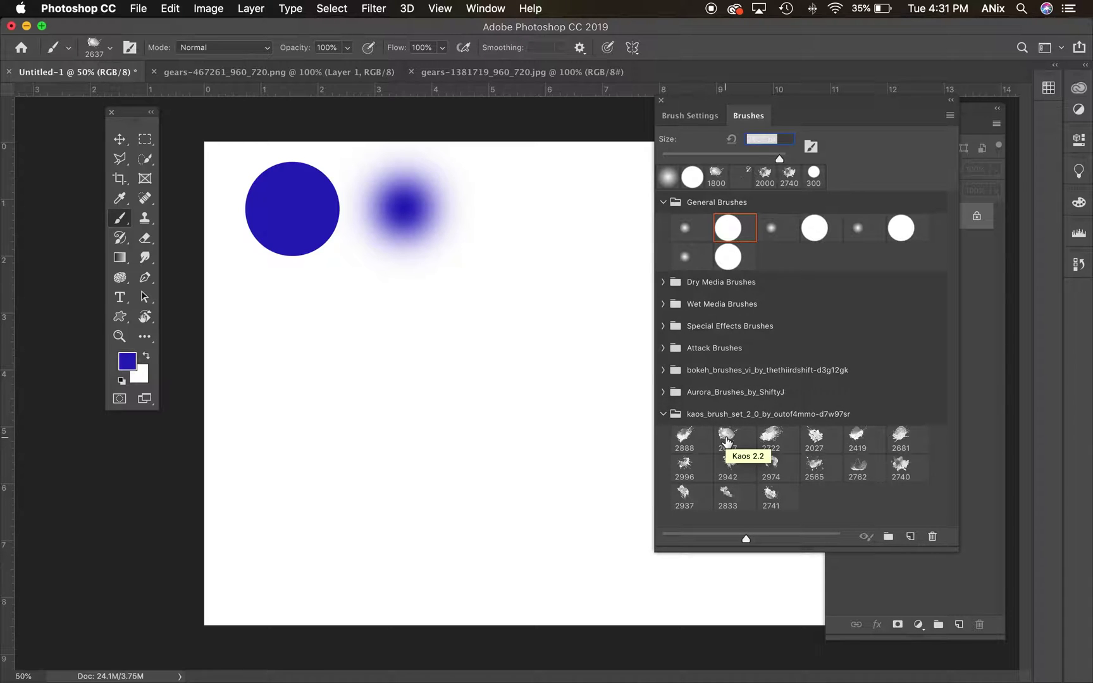
Step: Stamp a large blue kaos 2722 splatter, add a new layer, and dock Brush Settings beside Layers
{"action": "left_click", "coordinate": [759, 443]}
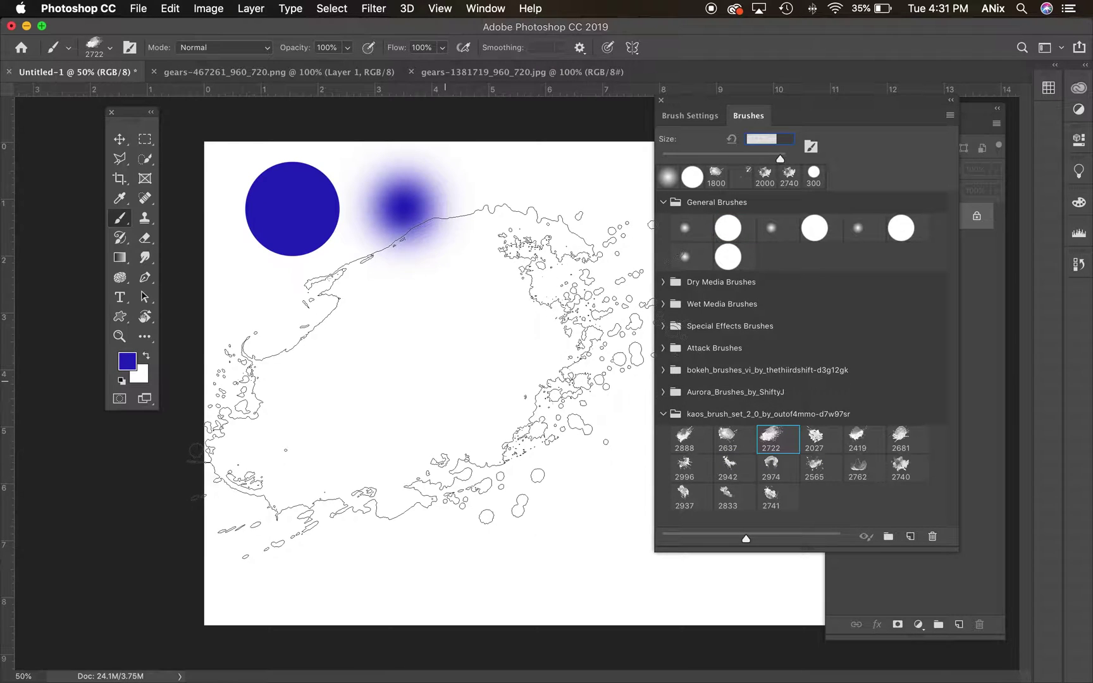
{"action": "left_click", "coordinate": [420, 380]}
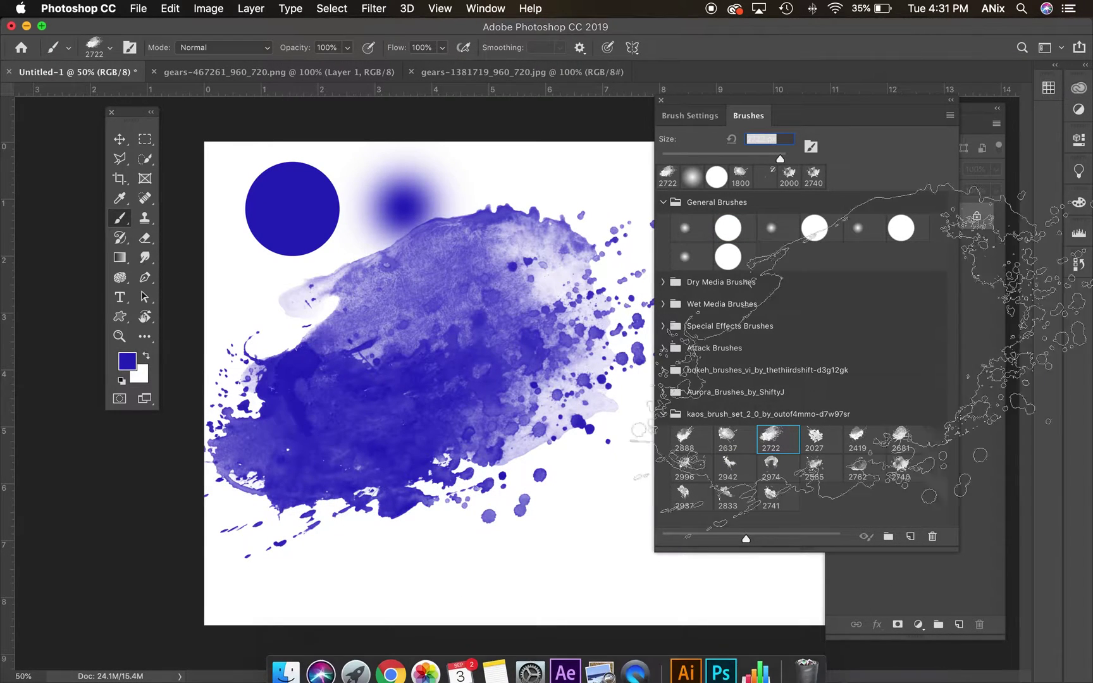
{"action": "left_click", "coordinate": [707, 120]}
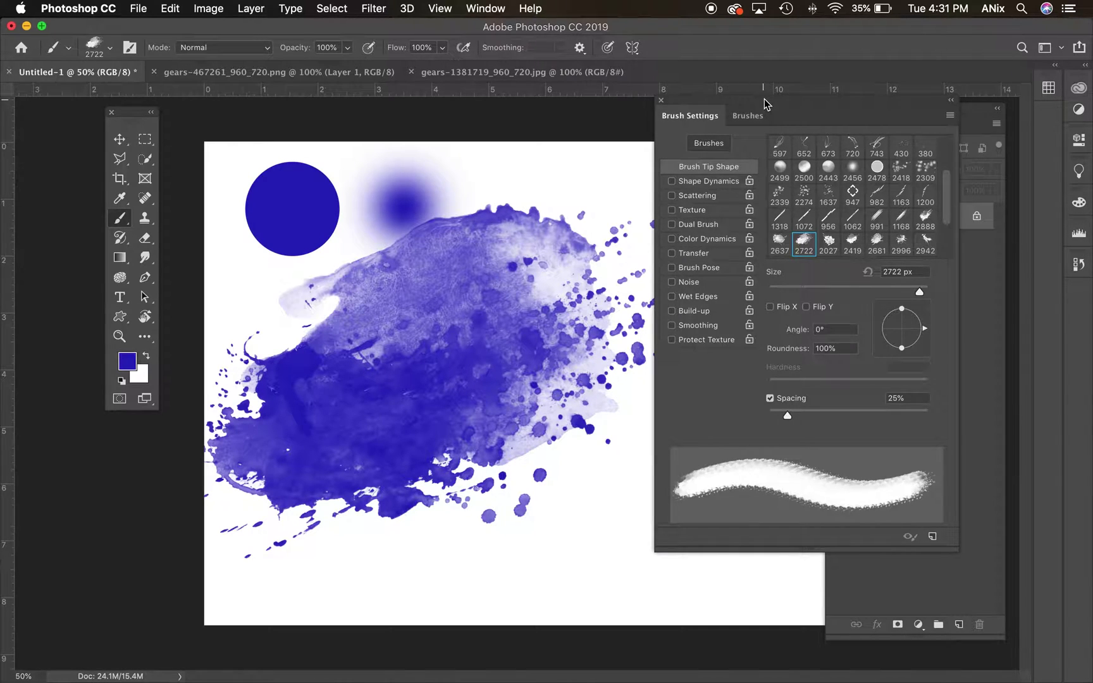
{"action": "mouse_move", "coordinate": [764, 103]}
{"action": "left_mouse_down"}
{"action": "mouse_move", "coordinate": [797, 294]}
{"action": "mouse_move", "coordinate": [640, 142]}
{"action": "left_mouse_up"}
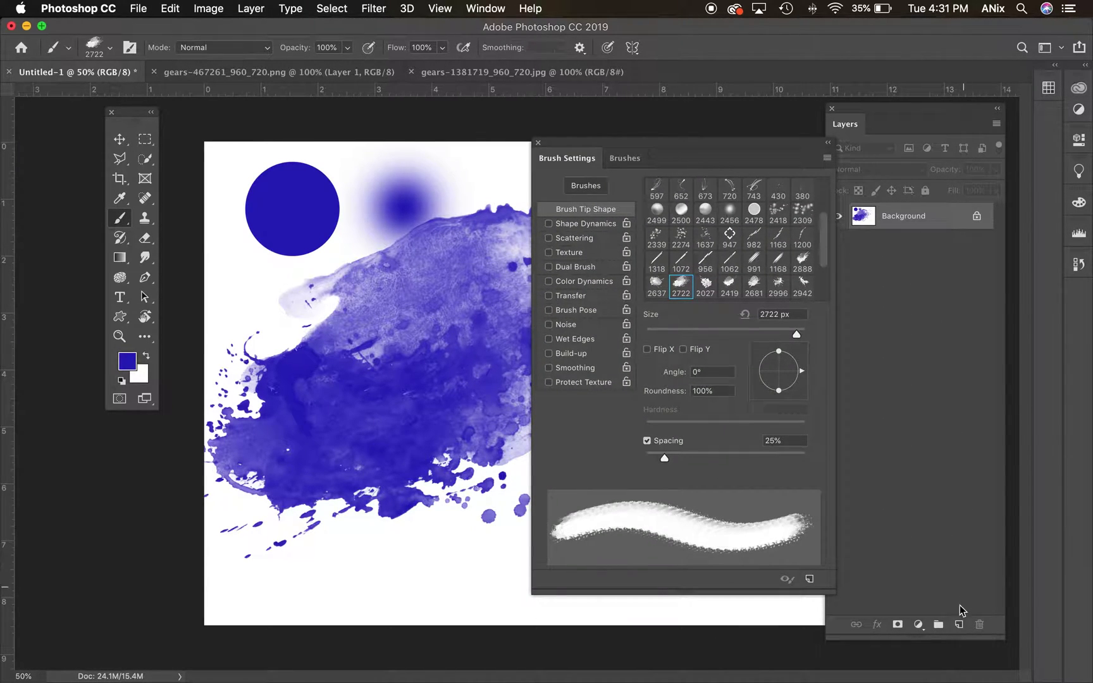
{"action": "left_click", "coordinate": [959, 624]}
{"action": "mouse_move", "coordinate": [681, 151]}
{"action": "left_mouse_down"}
{"action": "mouse_move", "coordinate": [882, 129]}
{"action": "mouse_move", "coordinate": [857, 127]}
{"action": "left_mouse_up"}
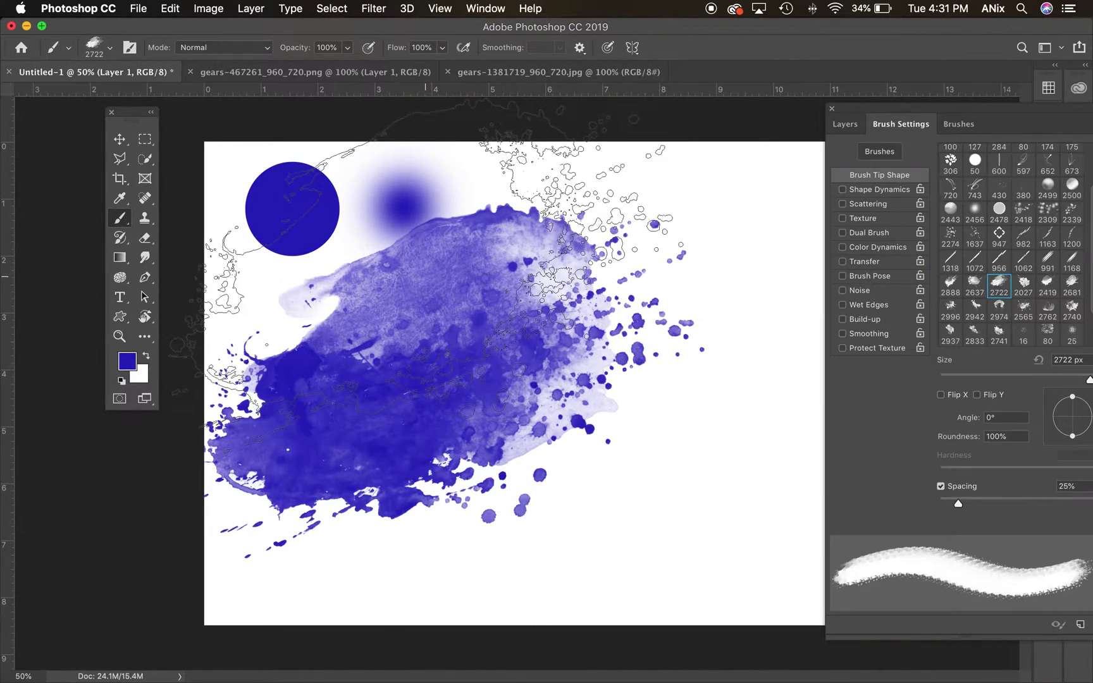
Step: Switch to the hard round brush and enlarge it to 300 px
{"action": "right_click", "coordinate": [120, 218]}
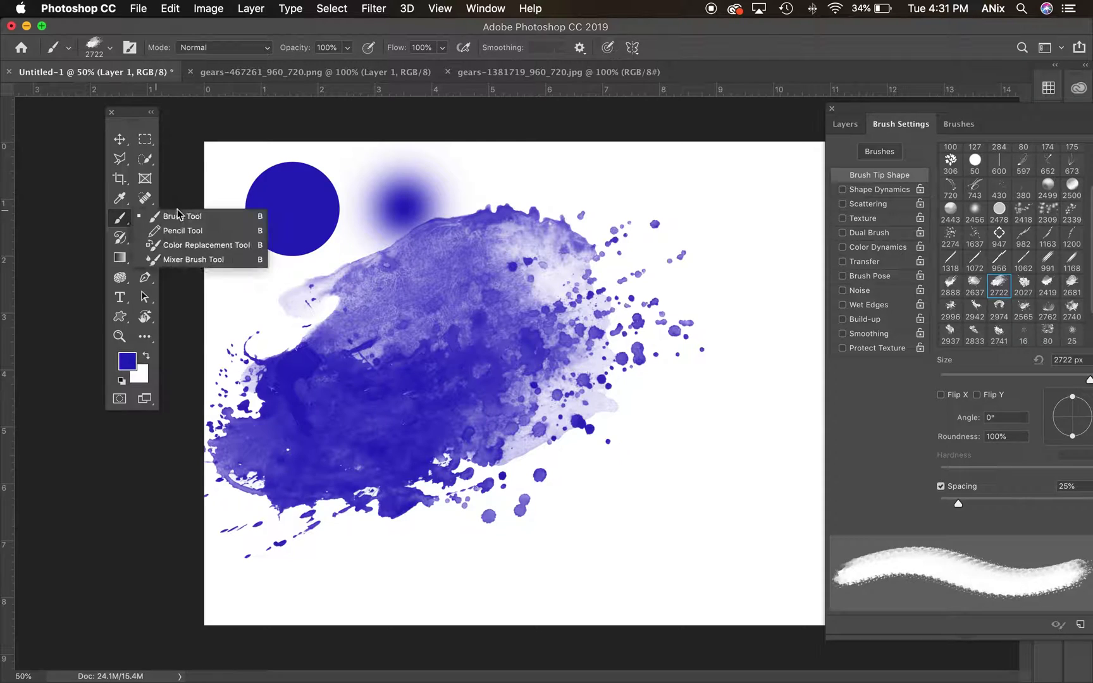
{"action": "left_click", "coordinate": [177, 215]}
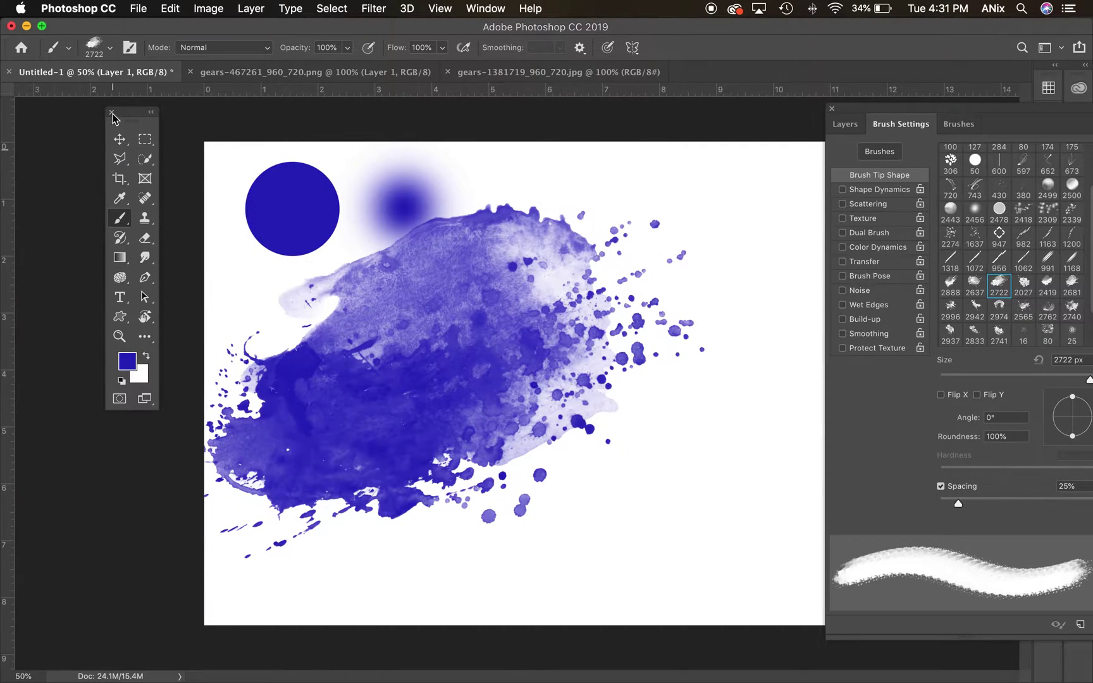
{"action": "left_click", "coordinate": [974, 161]}
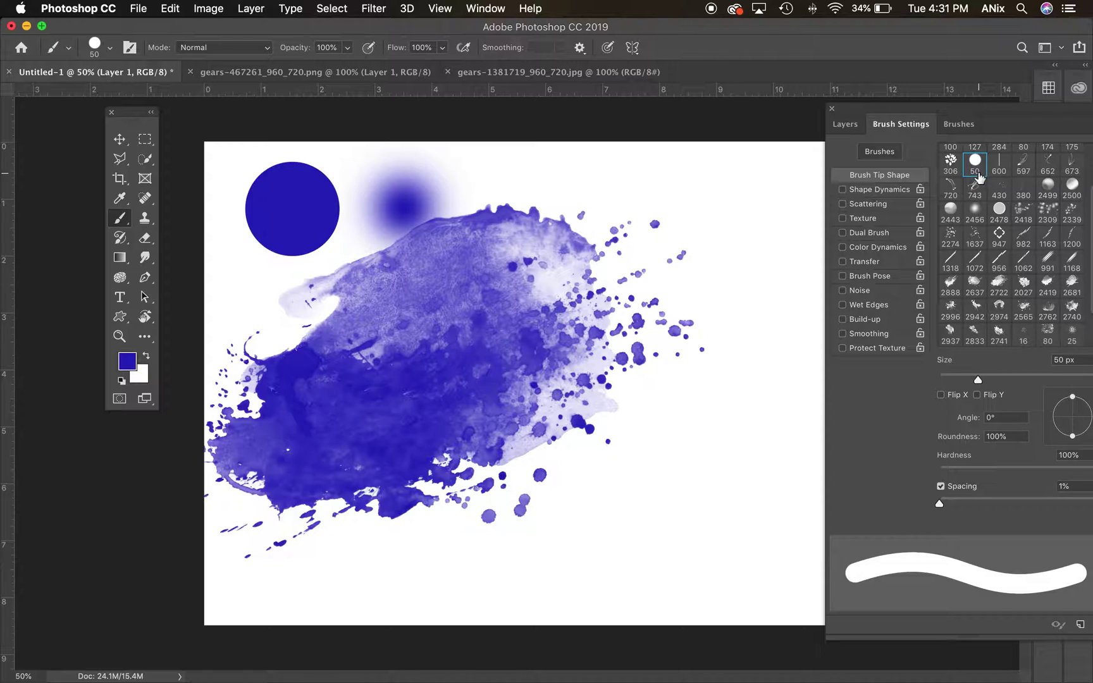
{"action": "left_click", "coordinate": [958, 124]}
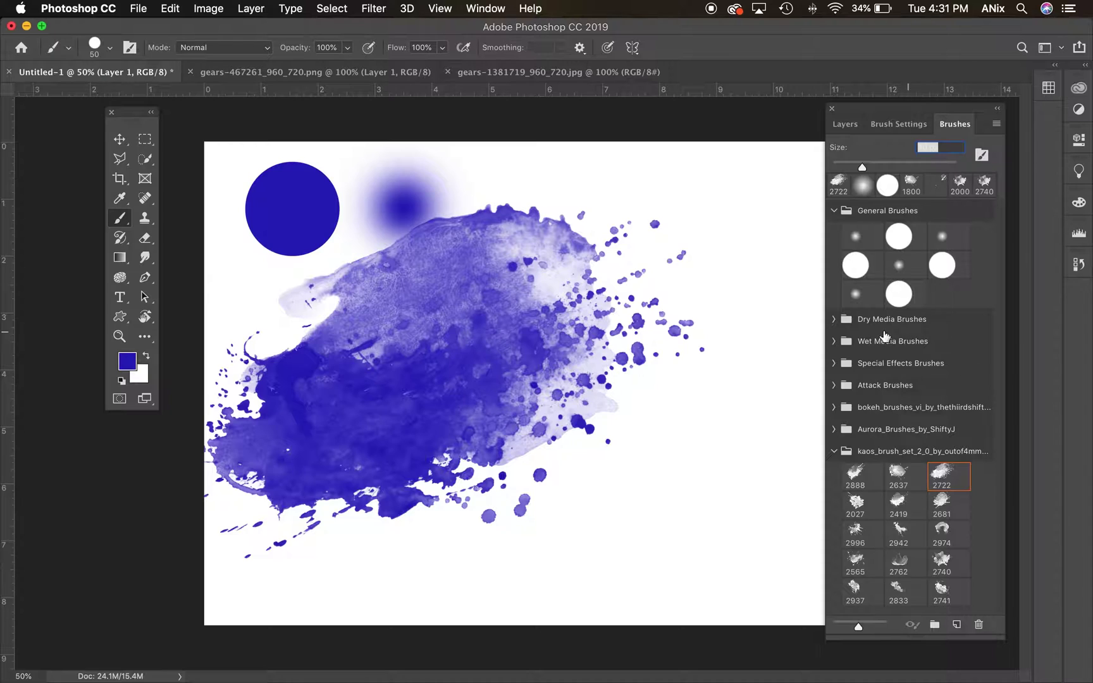
{"action": "left_click", "coordinate": [853, 266]}
{"action": "key", "text": "bracketright"}
{"action": "key", "text": "bracketright"}
{"action": "key", "text": "bracketright"}
{"action": "key", "text": "bracketright"}
{"action": "key", "text": "bracketright"}
{"action": "key", "text": "bracketright"}
{"action": "key", "text": "bracketright"}
{"action": "key", "text": "bracketright"}
{"action": "key", "text": "bracketright"}
{"action": "key", "text": "bracketright"}
{"action": "key", "text": "bracketright"}
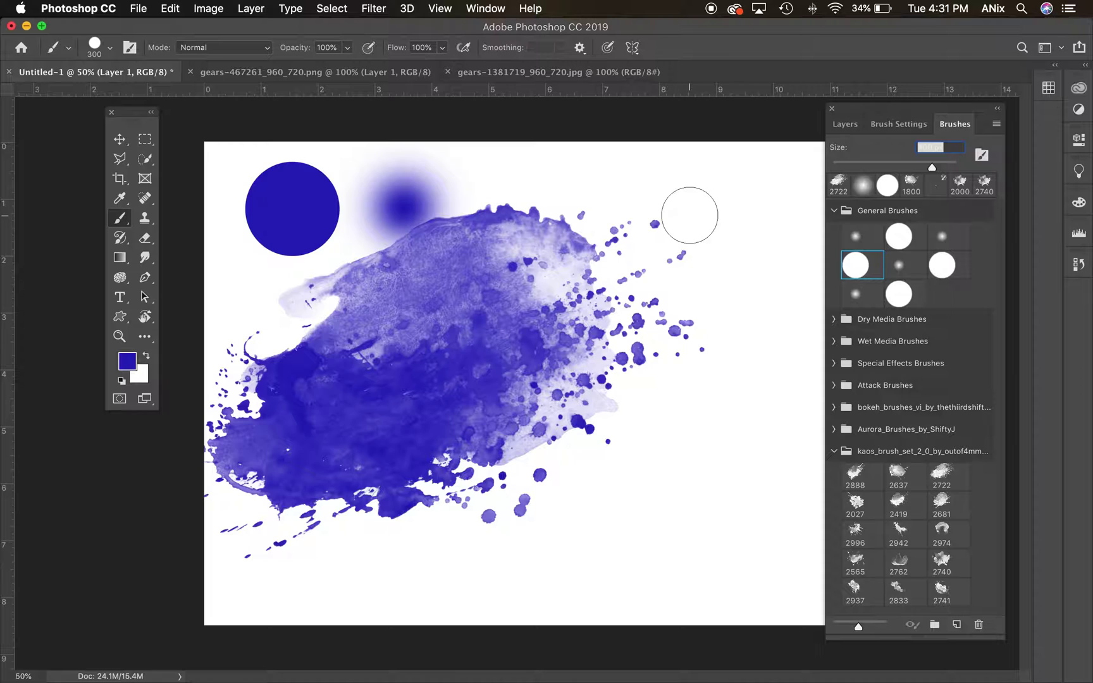
{"action": "left_click", "coordinate": [898, 124]}
Step: Define a 798 px brush preset from the two black gears image, keeping the default name
{"action": "left_click", "coordinate": [376, 73]}
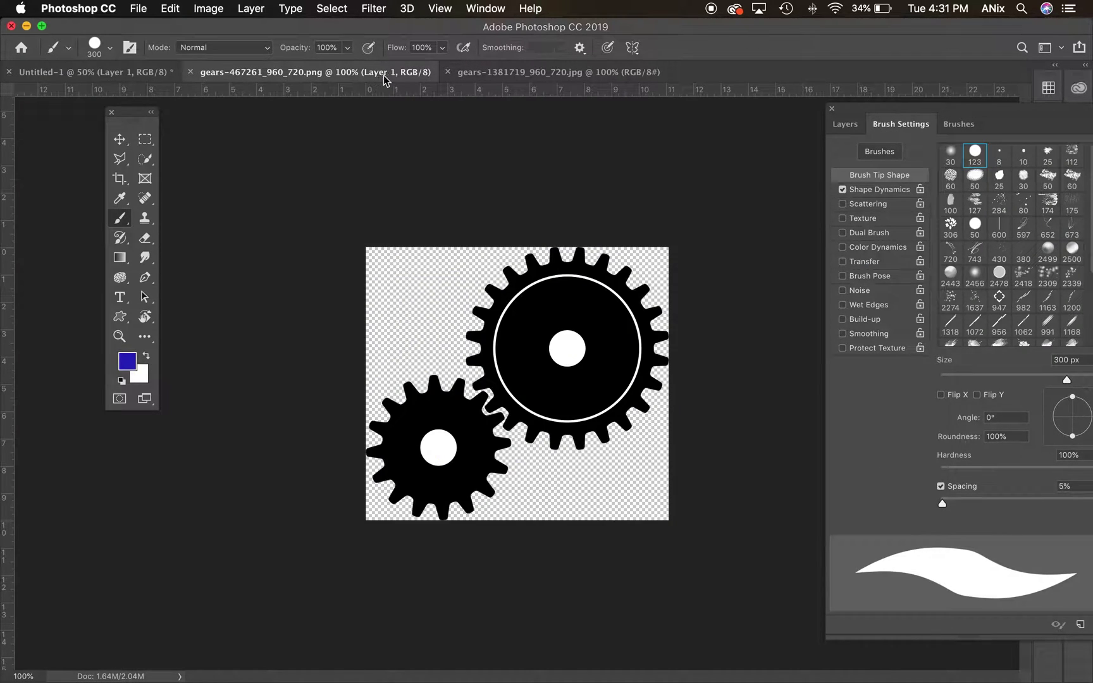
{"action": "left_click", "coordinate": [506, 79]}
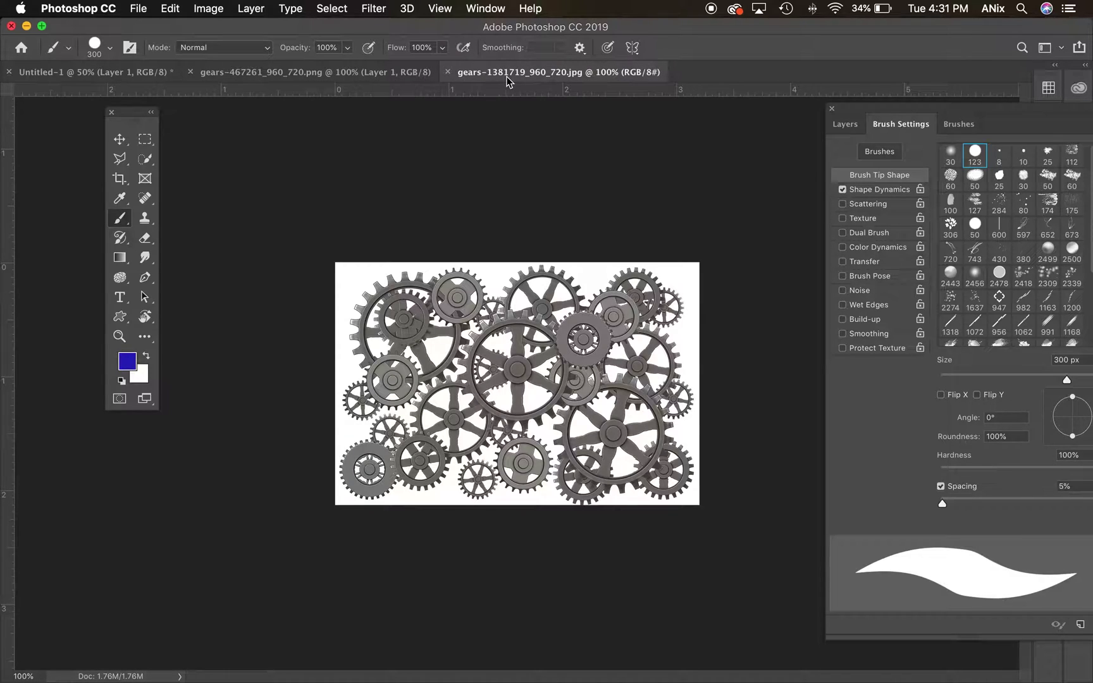
{"action": "left_click", "coordinate": [364, 75]}
{"action": "left_click", "coordinate": [541, 76]}
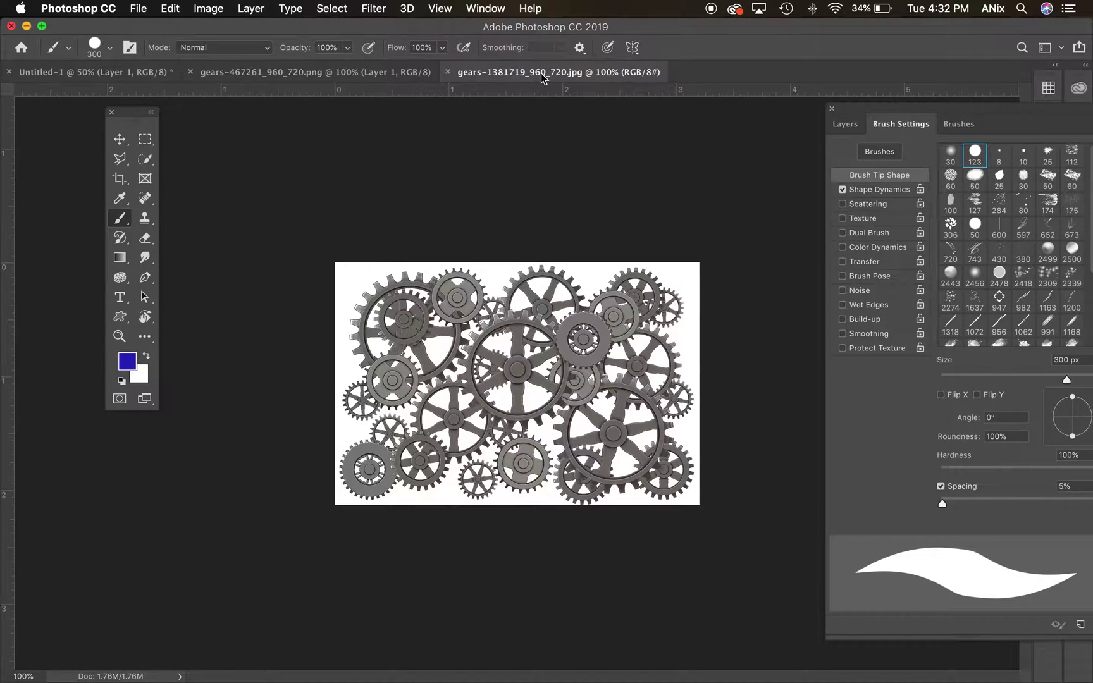
{"action": "left_click", "coordinate": [388, 75]}
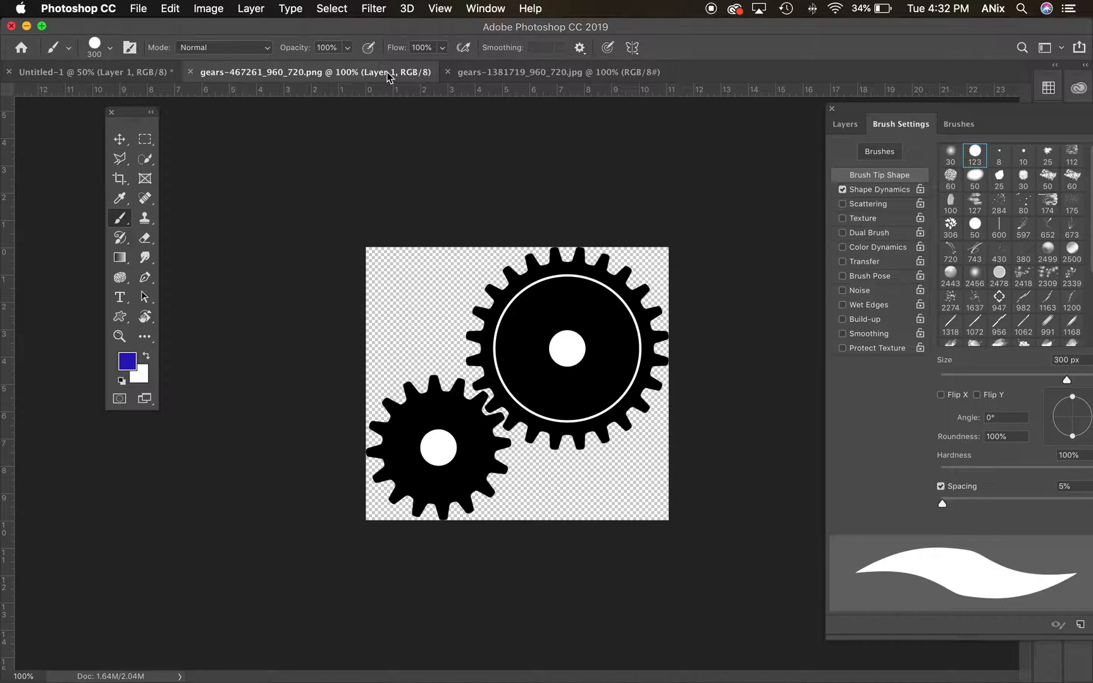
{"action": "left_click", "coordinate": [168, 10]}
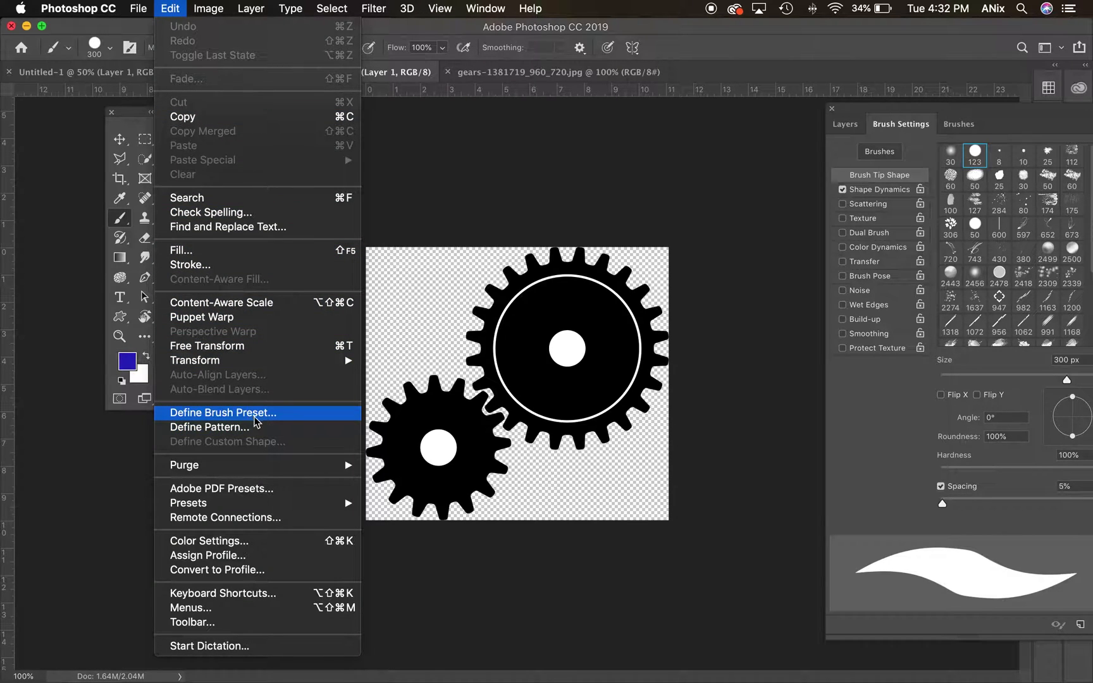
{"action": "left_click", "coordinate": [288, 418]}
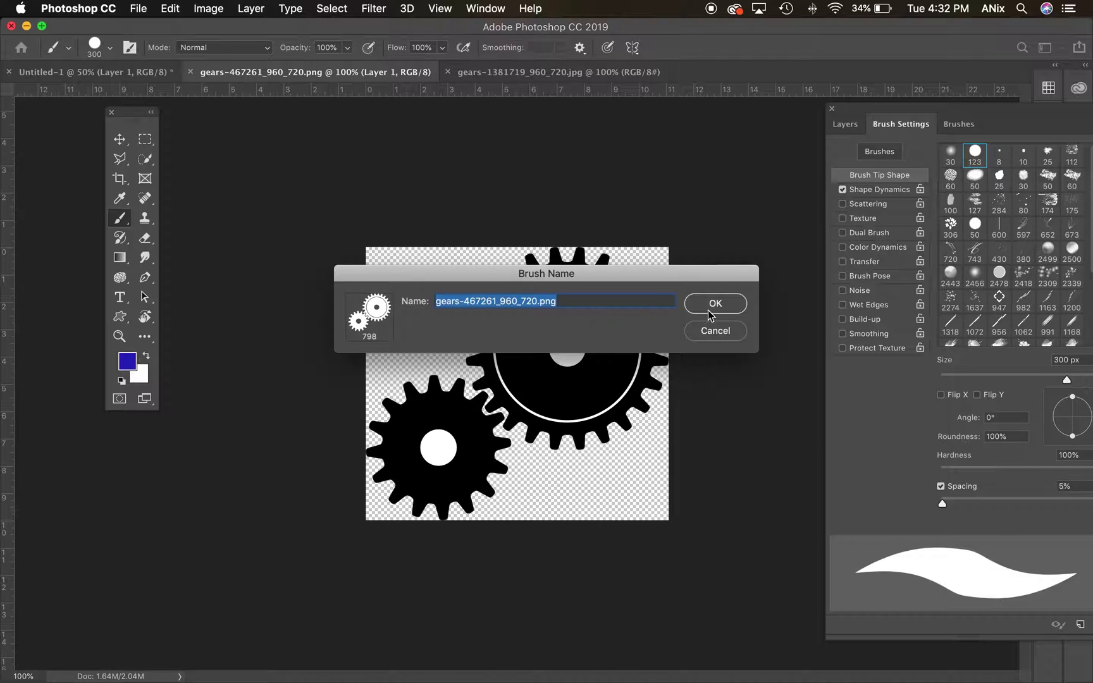
{"action": "left_click", "coordinate": [738, 306]}
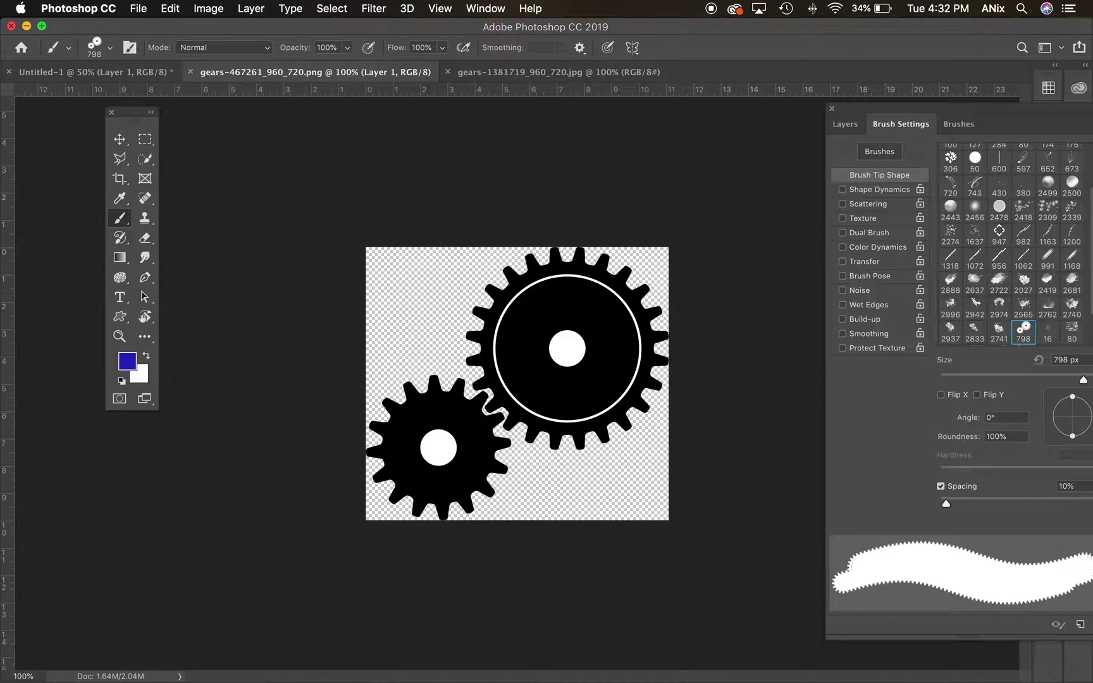
{"action": "scroll", "coordinate": [1010, 244], "scroll_direction": "down", "scroll_amount": 2}
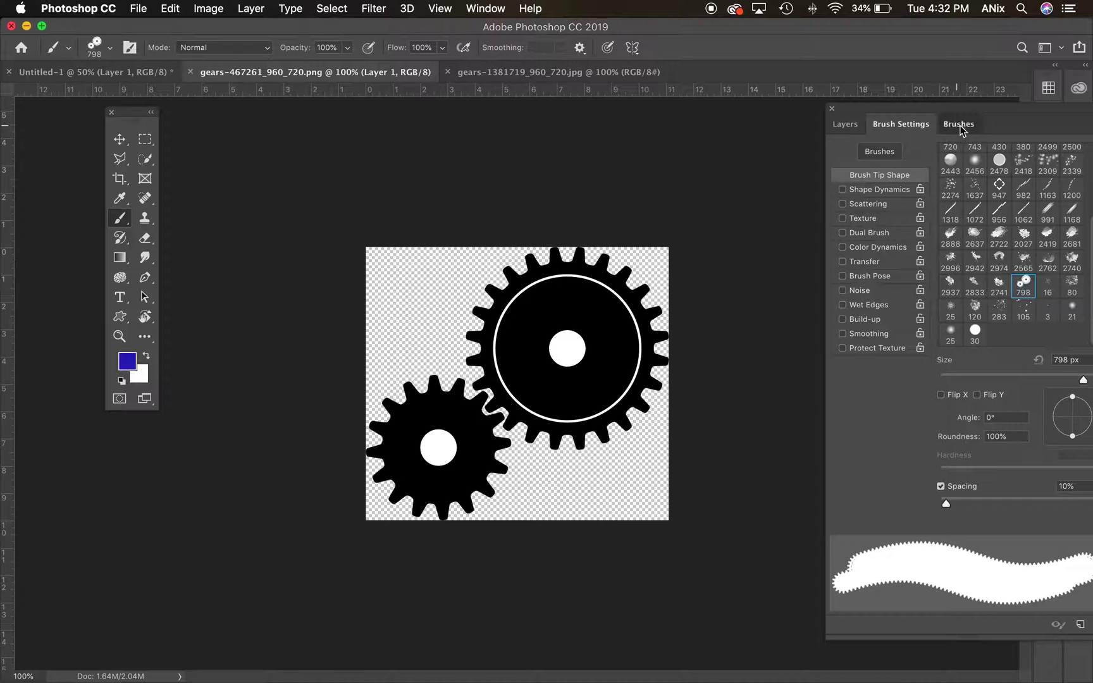
{"action": "left_click", "coordinate": [959, 124]}
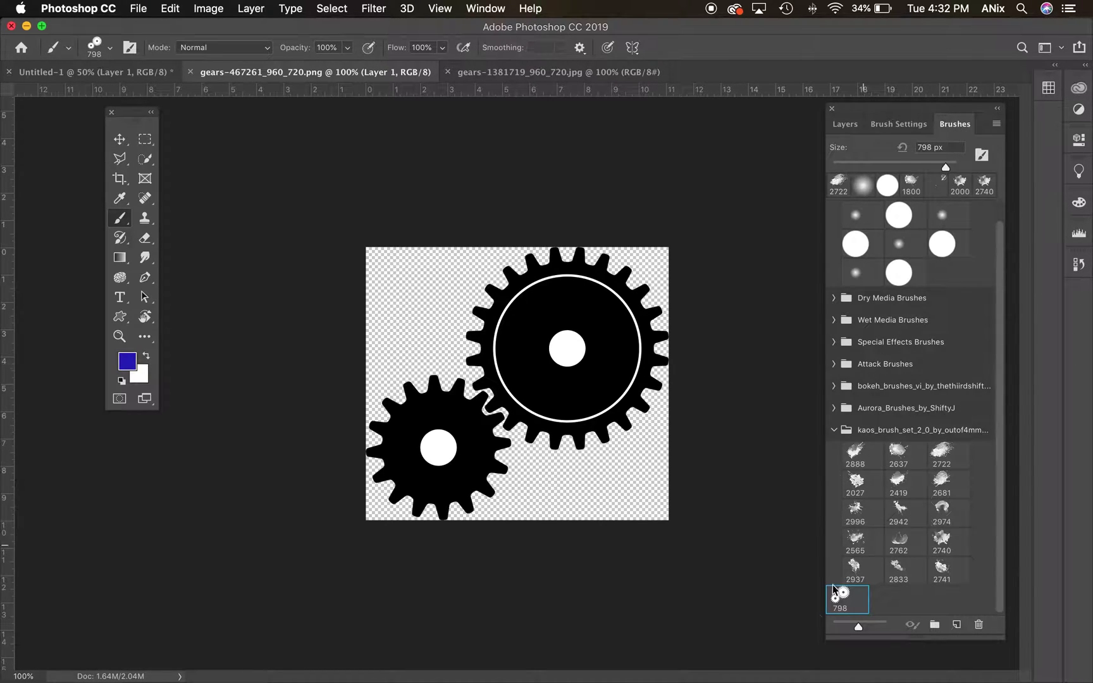
{"action": "left_click", "coordinate": [573, 80]}
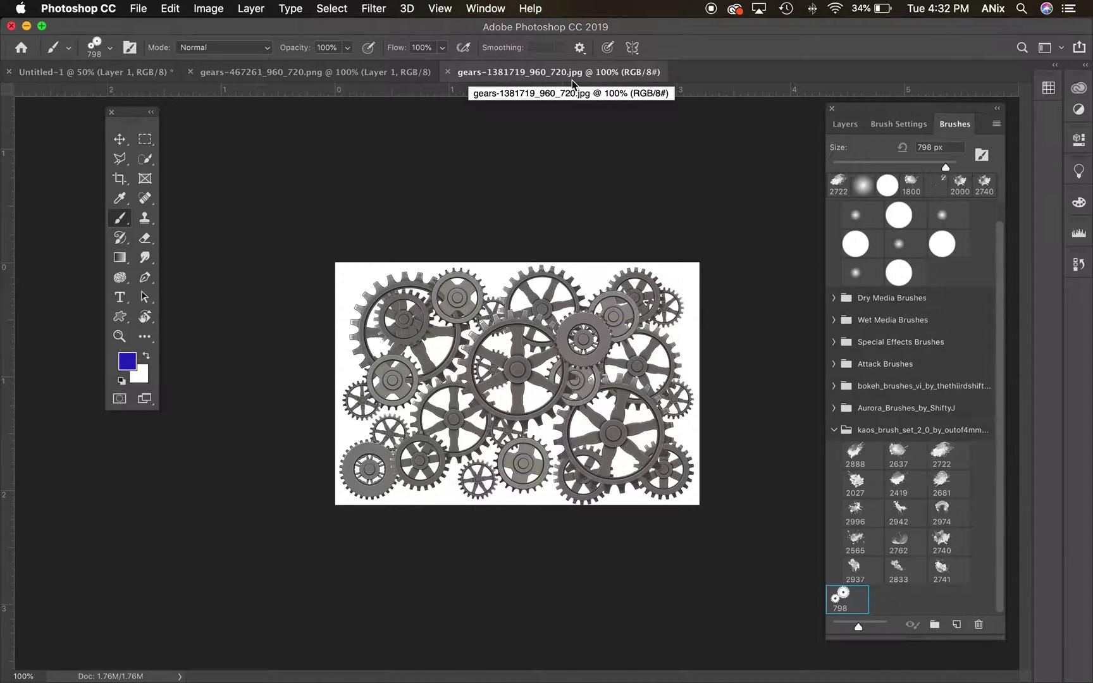
Step: Define a 952 px brush preset from the grey many-gears photo with Edit > Define Brush Preset
{"action": "left_click", "coordinate": [170, 9]}
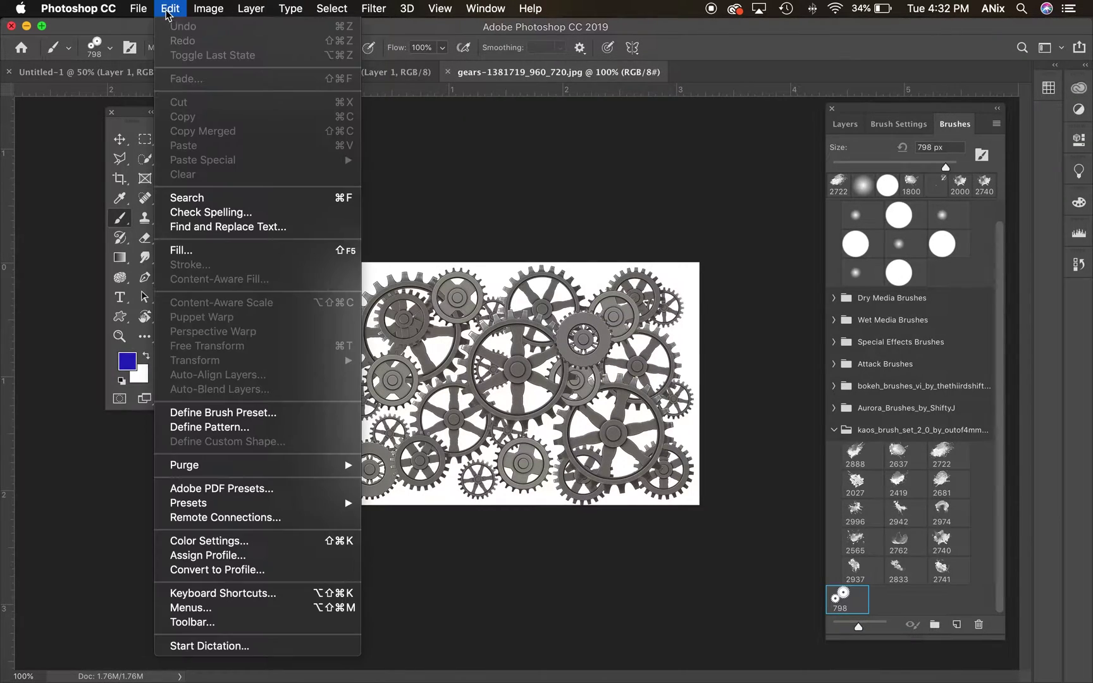
{"action": "left_click", "coordinate": [205, 413]}
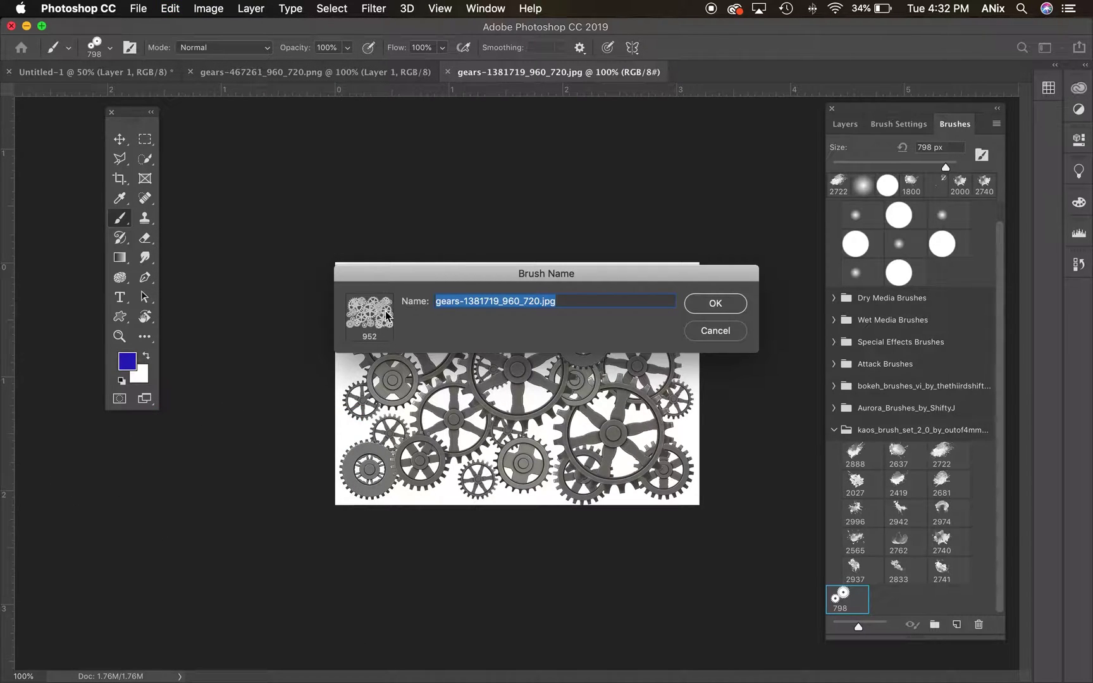
{"action": "left_click", "coordinate": [715, 305]}
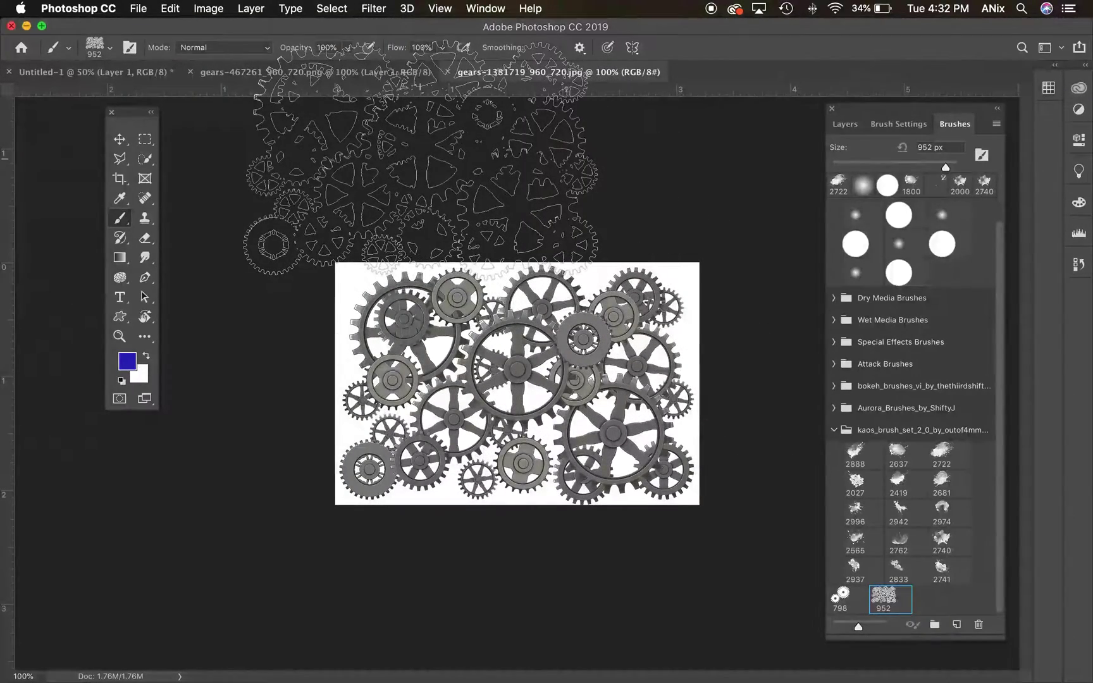
{"action": "left_click", "coordinate": [121, 140]}
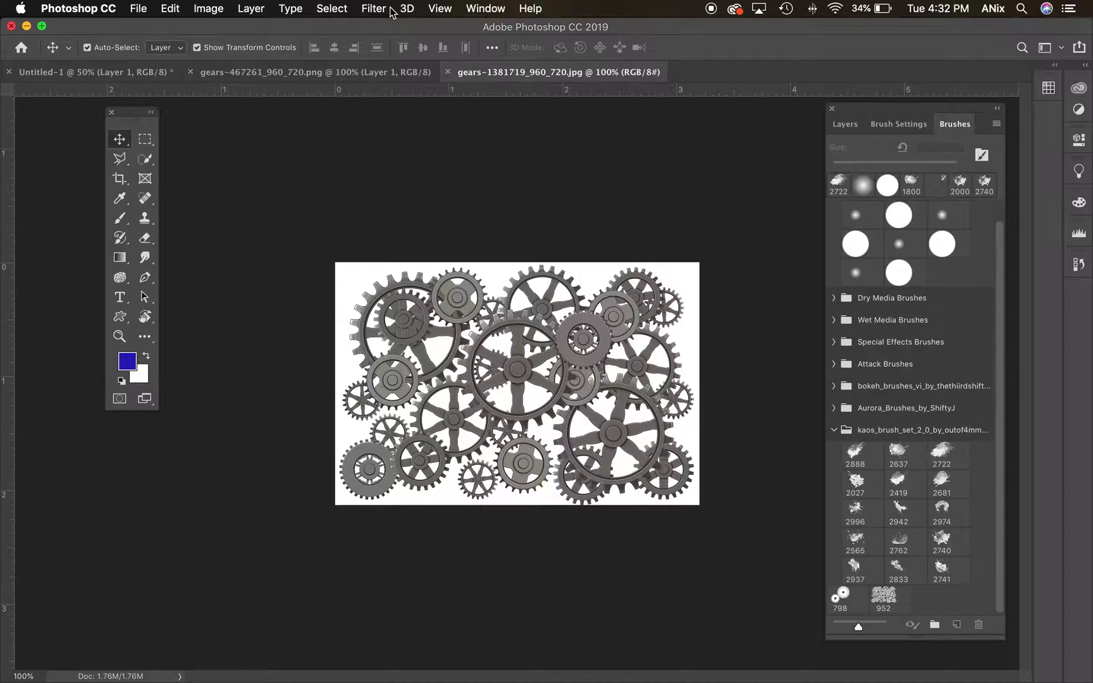
Step: Apply an Image > Adjustments > Threshold to make the gears photo pure black and white
{"action": "left_click", "coordinate": [207, 9]}
{"action": "mouse_move", "coordinate": [222, 50]}
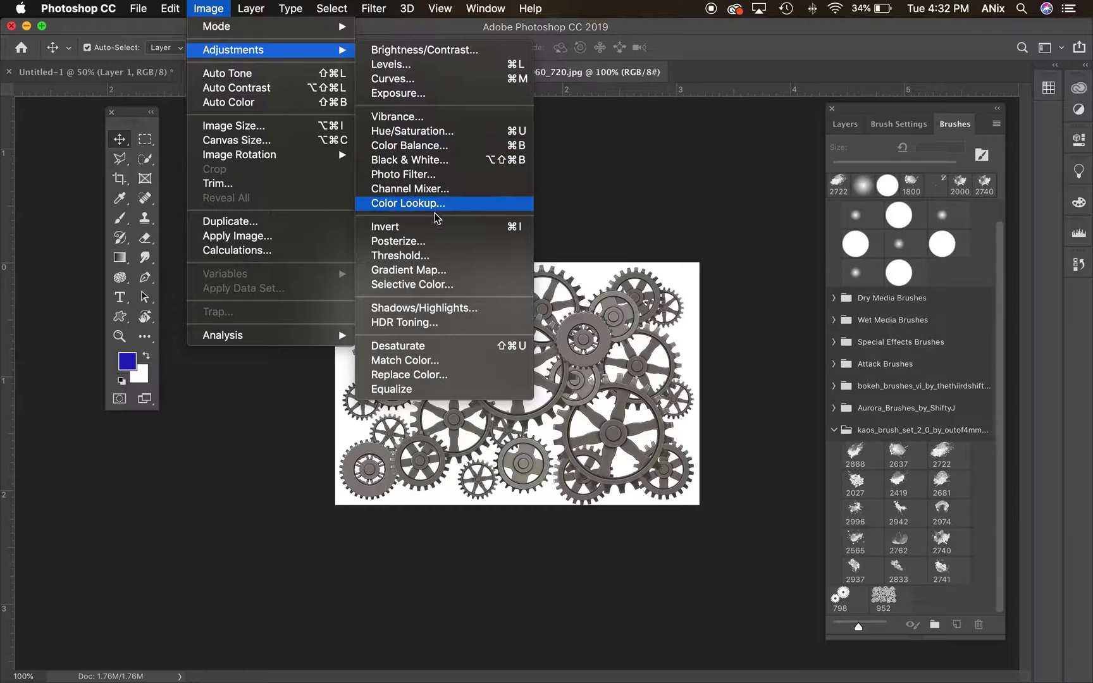
{"action": "left_click", "coordinate": [434, 255]}
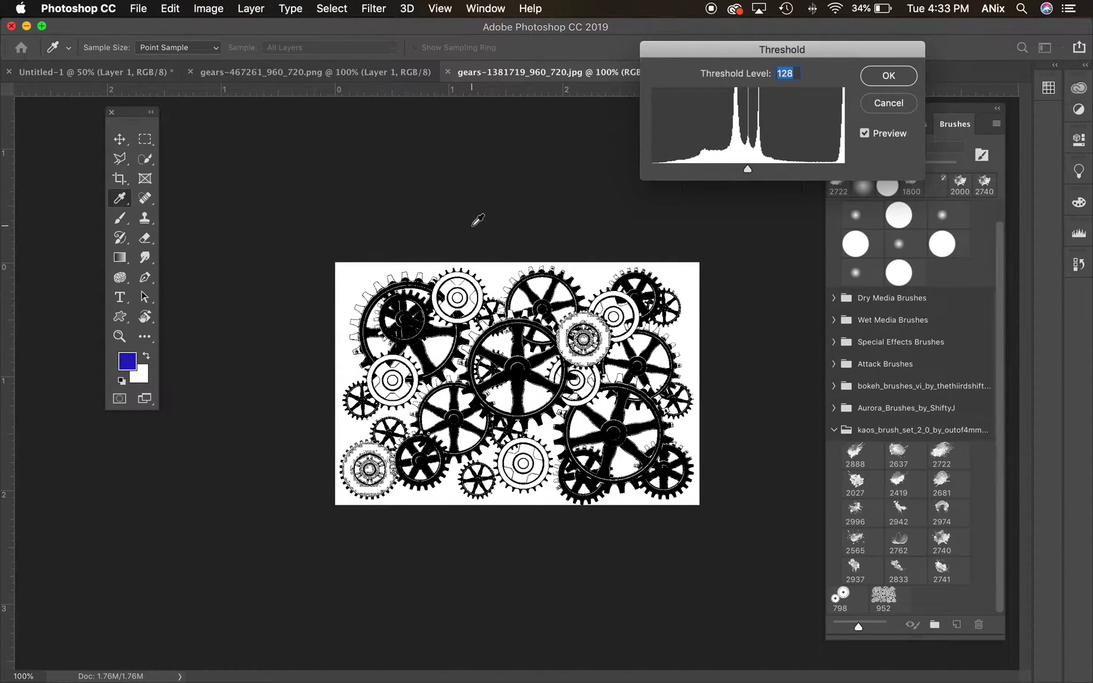
{"action": "mouse_move", "coordinate": [748, 172]}
{"action": "left_mouse_down"}
{"action": "mouse_move", "coordinate": [790, 174]}
{"action": "mouse_move", "coordinate": [744, 177]}
{"action": "left_mouse_up"}
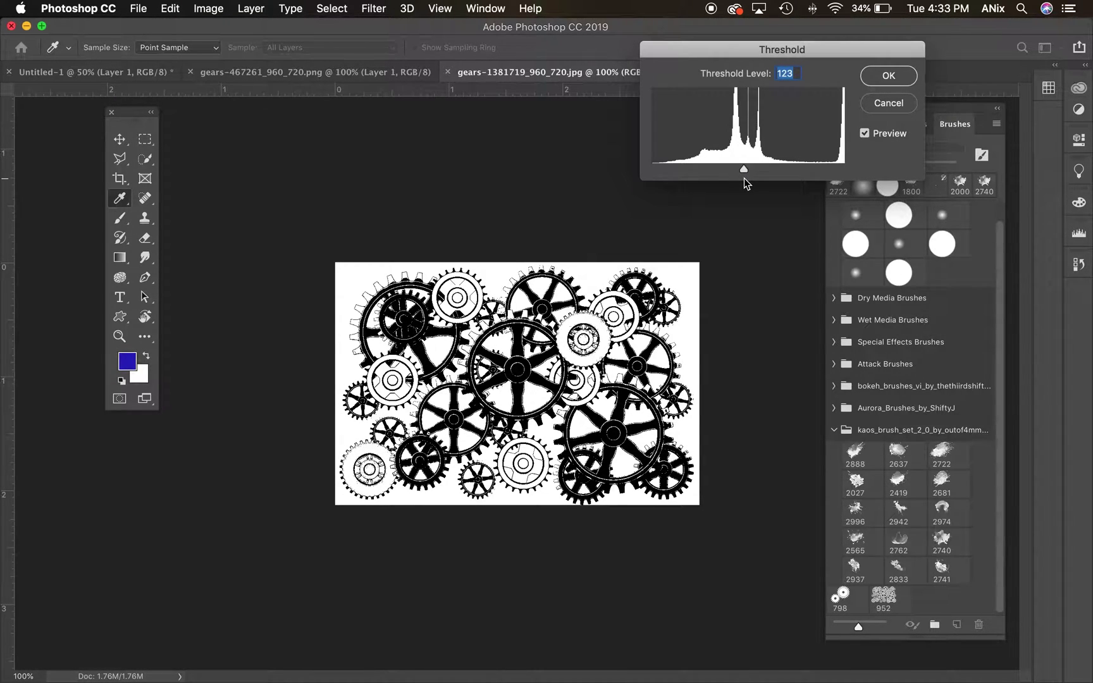
{"action": "left_click", "coordinate": [888, 76]}
{"action": "key", "text": "v"}
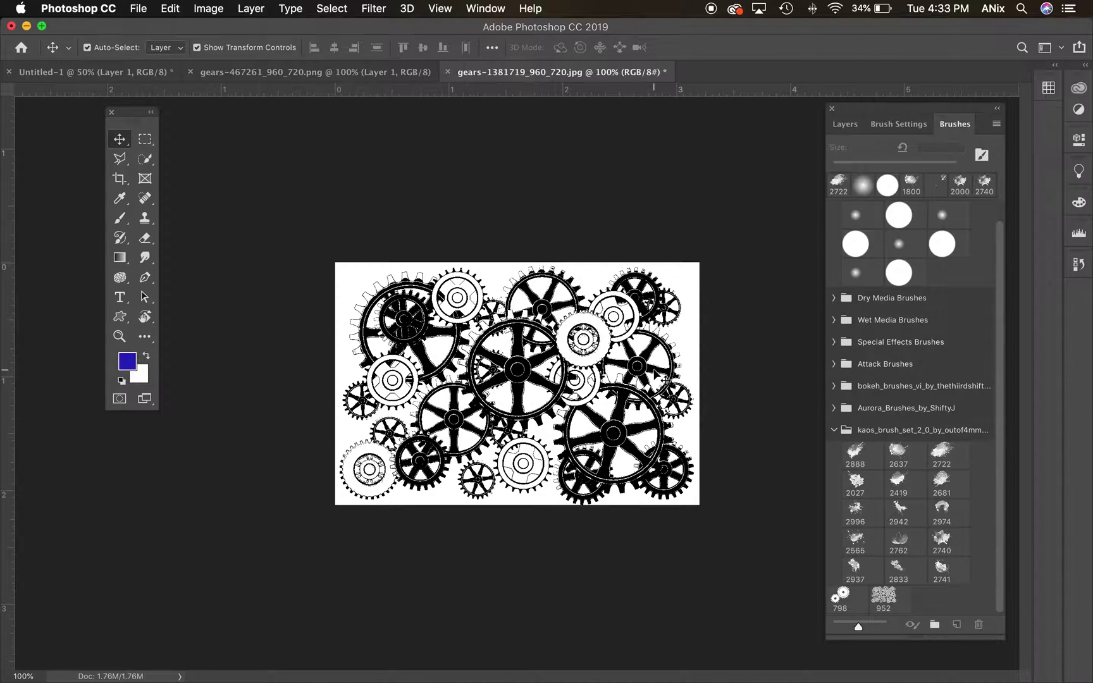
{"action": "left_click", "coordinate": [370, 9]}
{"action": "left_click", "coordinate": [365, 8]}
Step: Define a 933 px brush preset from the black-and-white gears photo
{"action": "left_click", "coordinate": [171, 9]}
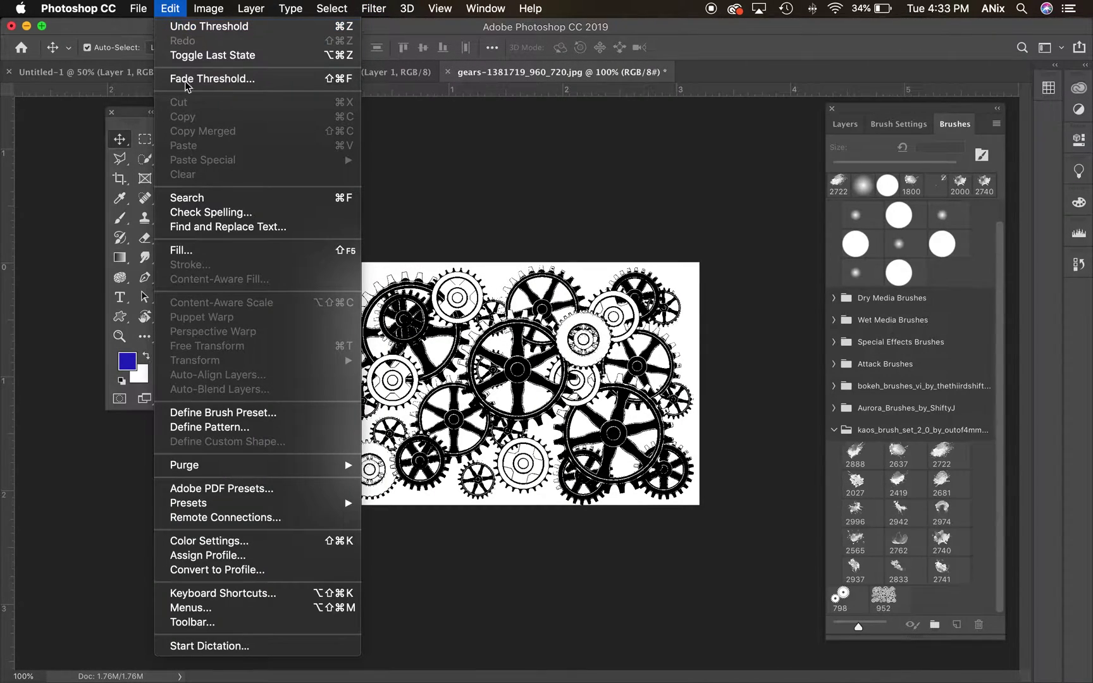
{"action": "left_click", "coordinate": [224, 417]}
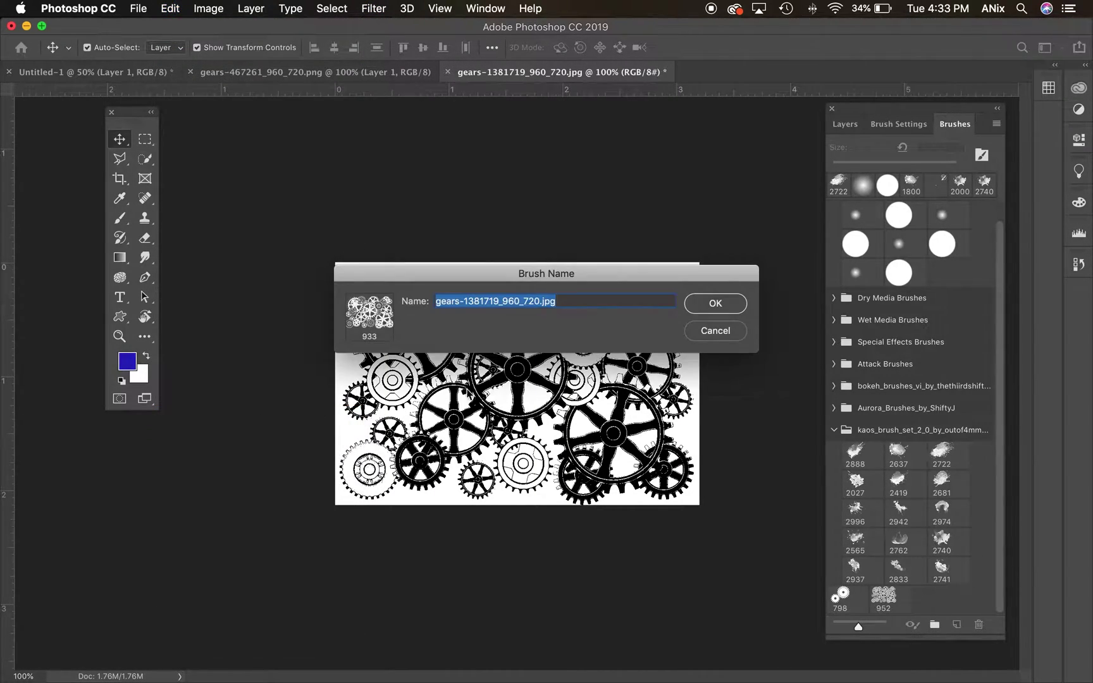
{"action": "left_click", "coordinate": [715, 303]}
Step: On Untitled-1, clear the blue paint and test-stamp the gear brushes at 1800 px and 1900 px
{"action": "key", "text": "b"}
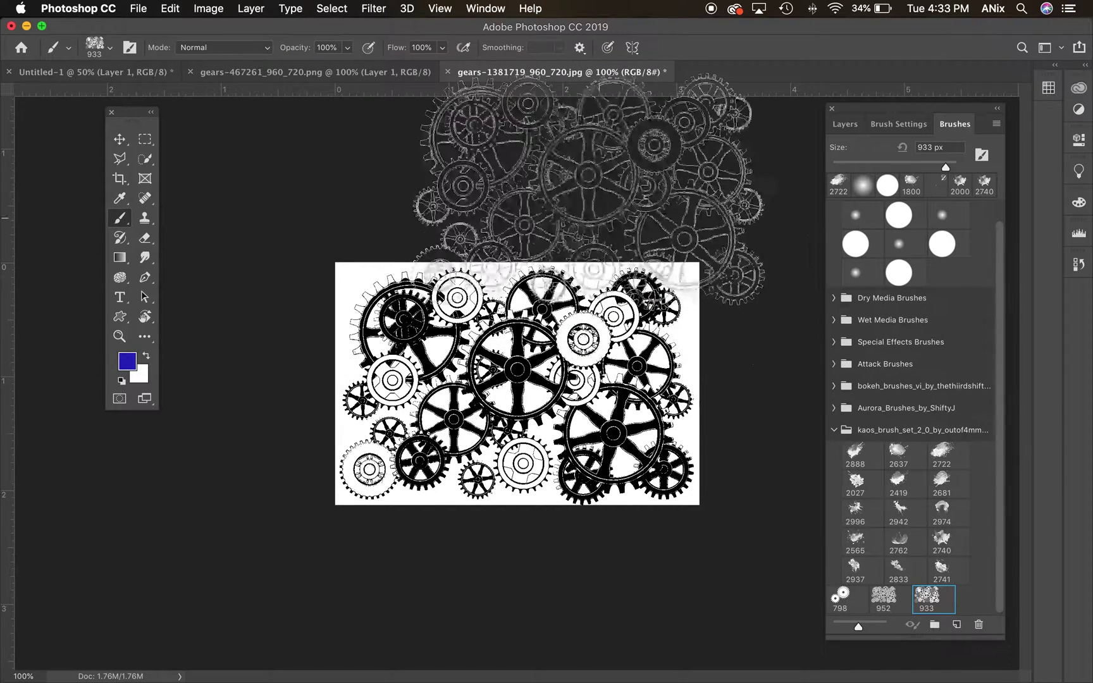
{"action": "left_click", "coordinate": [155, 72]}
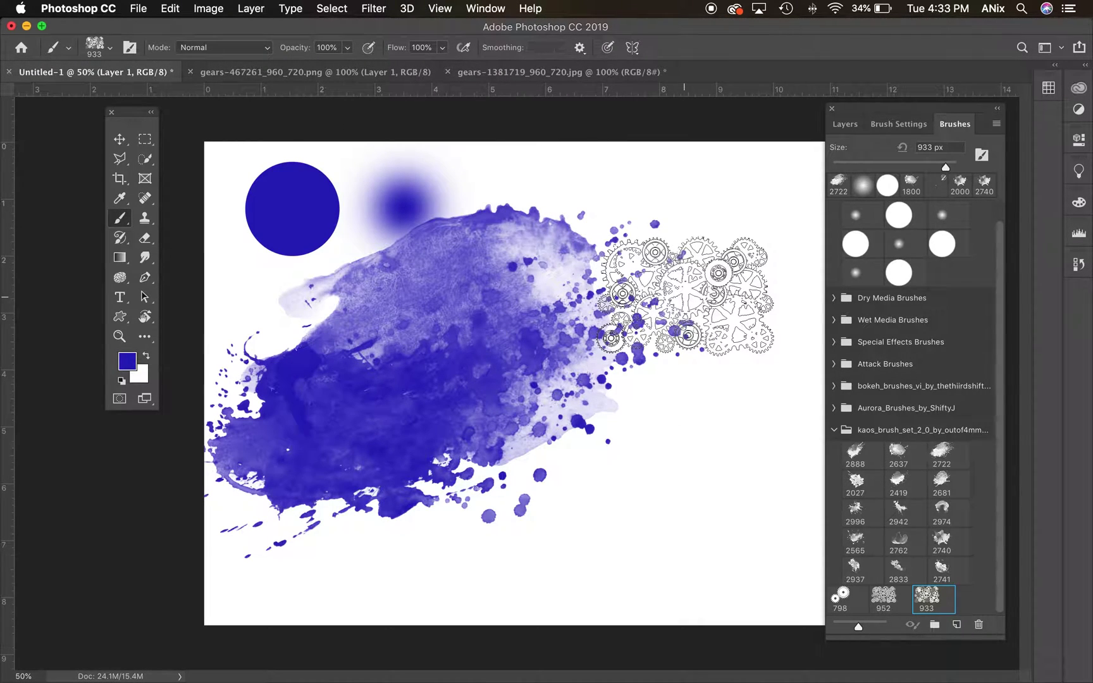
{"action": "key", "text": "Delete"}
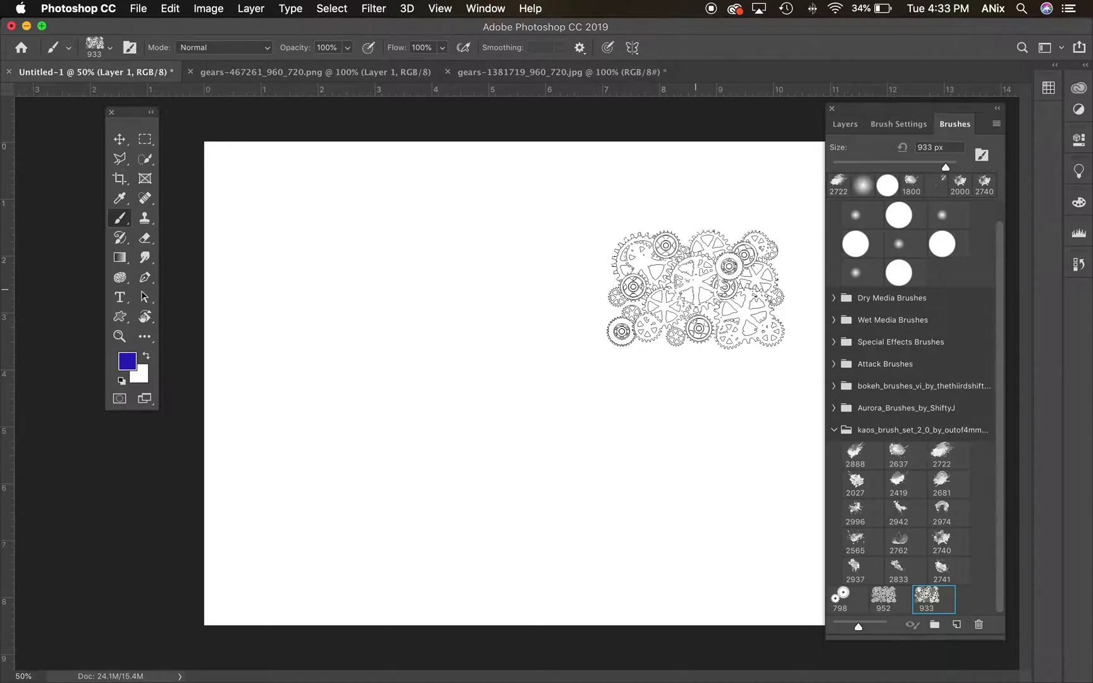
{"action": "key", "text": "bracketright"}
{"action": "key", "text": "bracketright"}
{"action": "key", "text": "bracketright"}
{"action": "key", "text": "bracketright"}
{"action": "key", "text": "bracketright"}
{"action": "key", "text": "bracketright"}
{"action": "key", "text": "bracketright"}
{"action": "key", "text": "bracketright"}
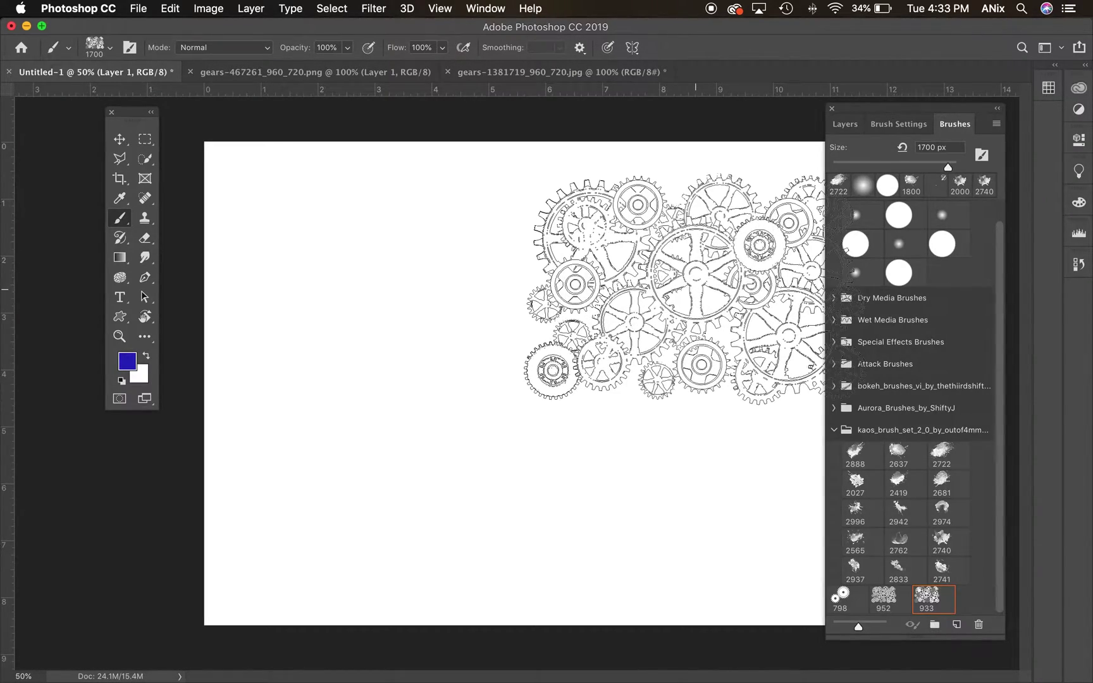
{"action": "left_click", "coordinate": [414, 263]}
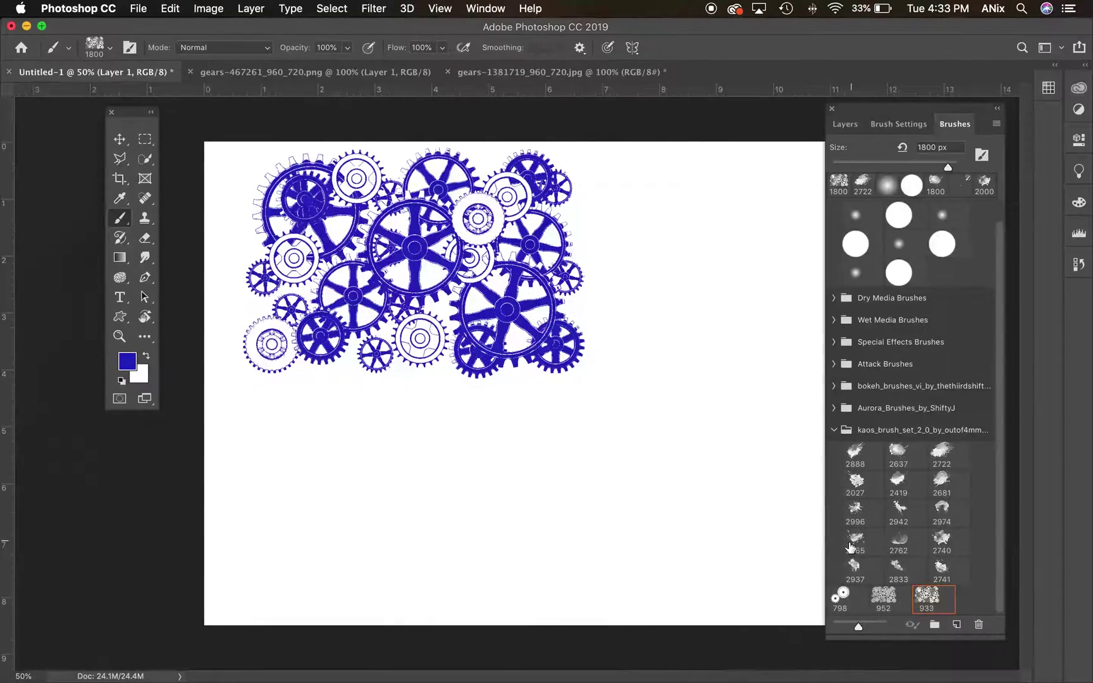
{"action": "left_click", "coordinate": [894, 604]}
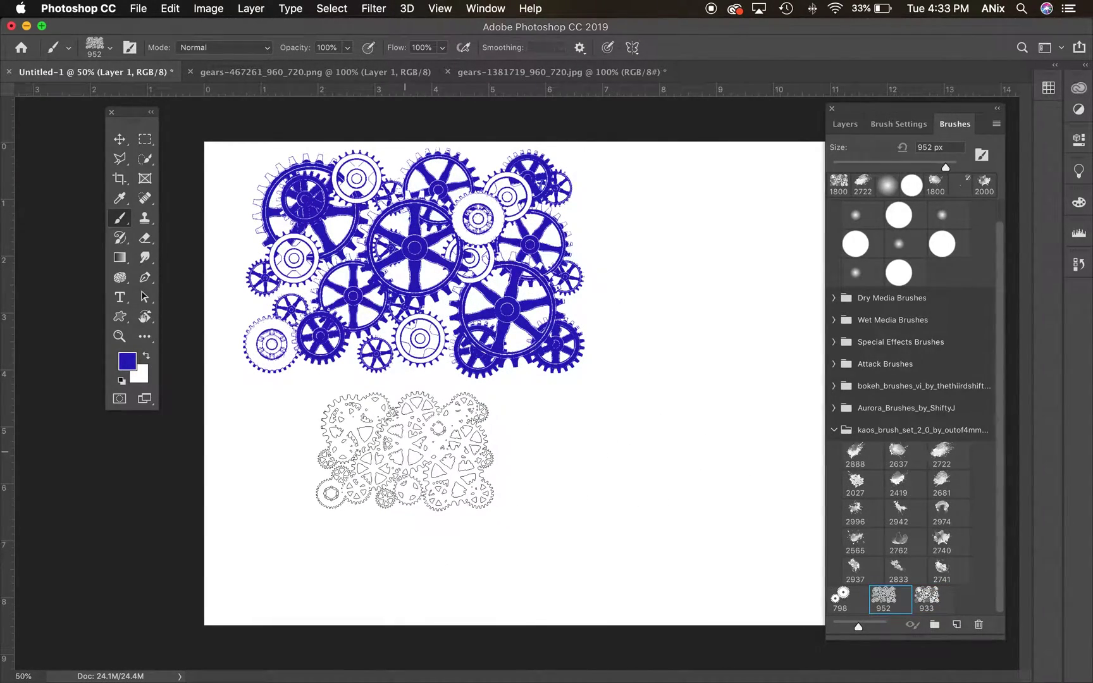
{"action": "key", "text": "bracketright"}
{"action": "key", "text": "bracketright"}
{"action": "key", "text": "bracketright"}
{"action": "key", "text": "bracketright"}
{"action": "key", "text": "bracketright"}
{"action": "key", "text": "bracketright"}
{"action": "key", "text": "bracketright"}
{"action": "key", "text": "bracketright"}
{"action": "key", "text": "bracketright"}
{"action": "key", "text": "bracketright"}
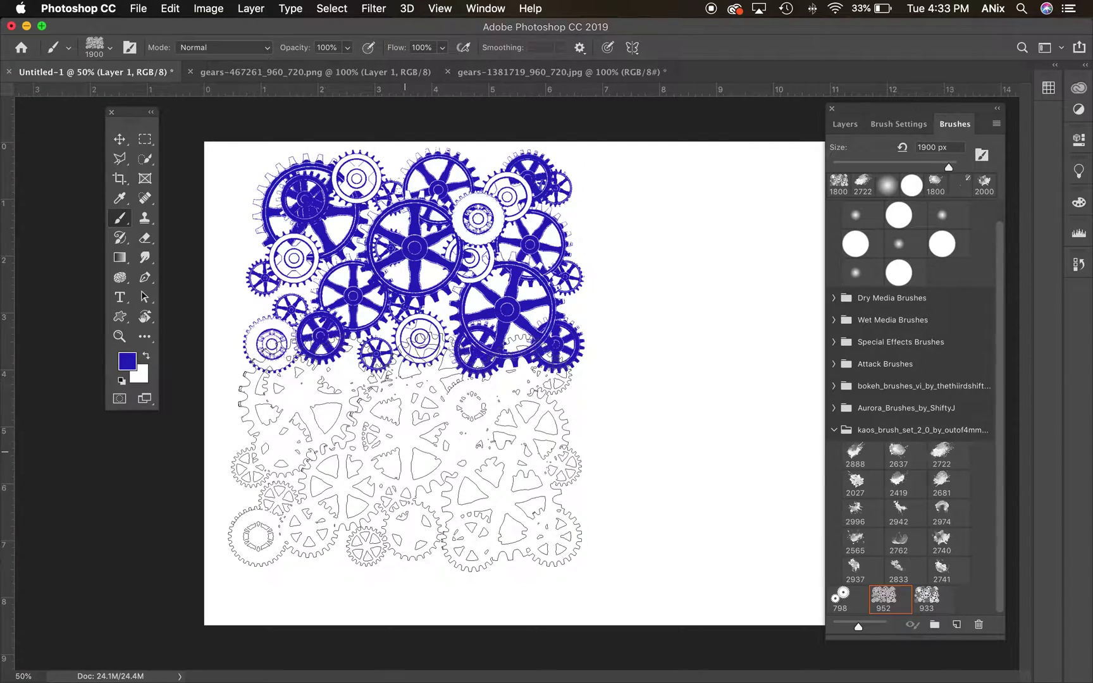
{"action": "left_click", "coordinate": [418, 490]}
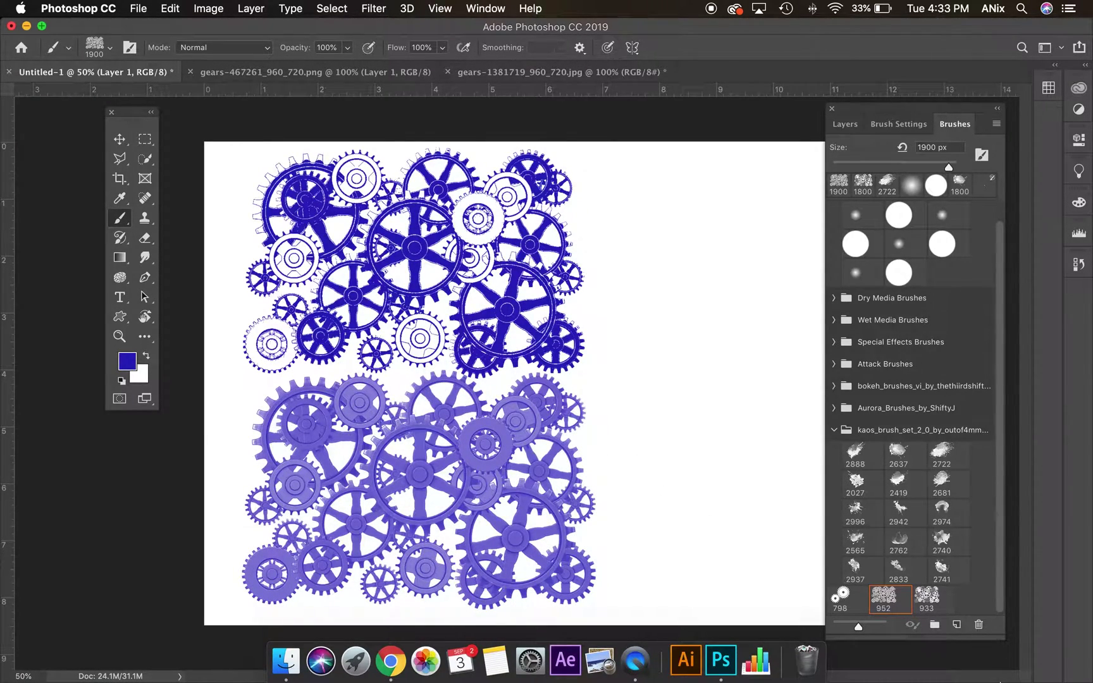
Step: Stamp two blue gear pairs with the 798 two-gear brush at 1100 px, then clear the layer
{"action": "left_click", "coordinate": [840, 598]}
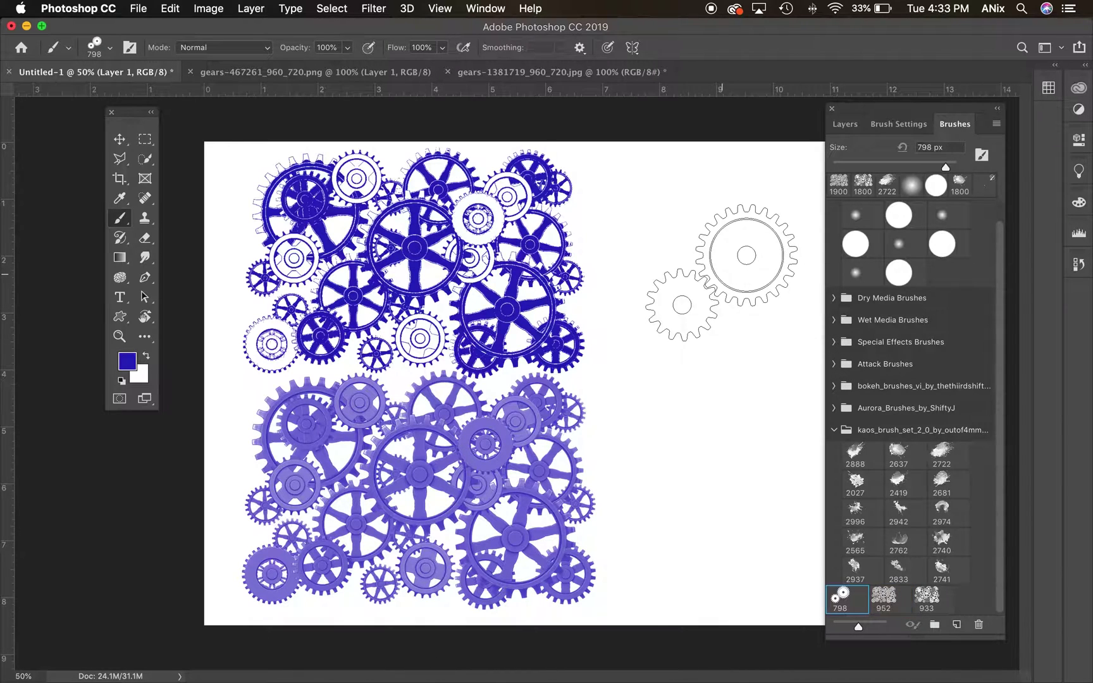
{"action": "key", "text": "bracketright"}
{"action": "key", "text": "bracketright"}
{"action": "key", "text": "bracketright"}
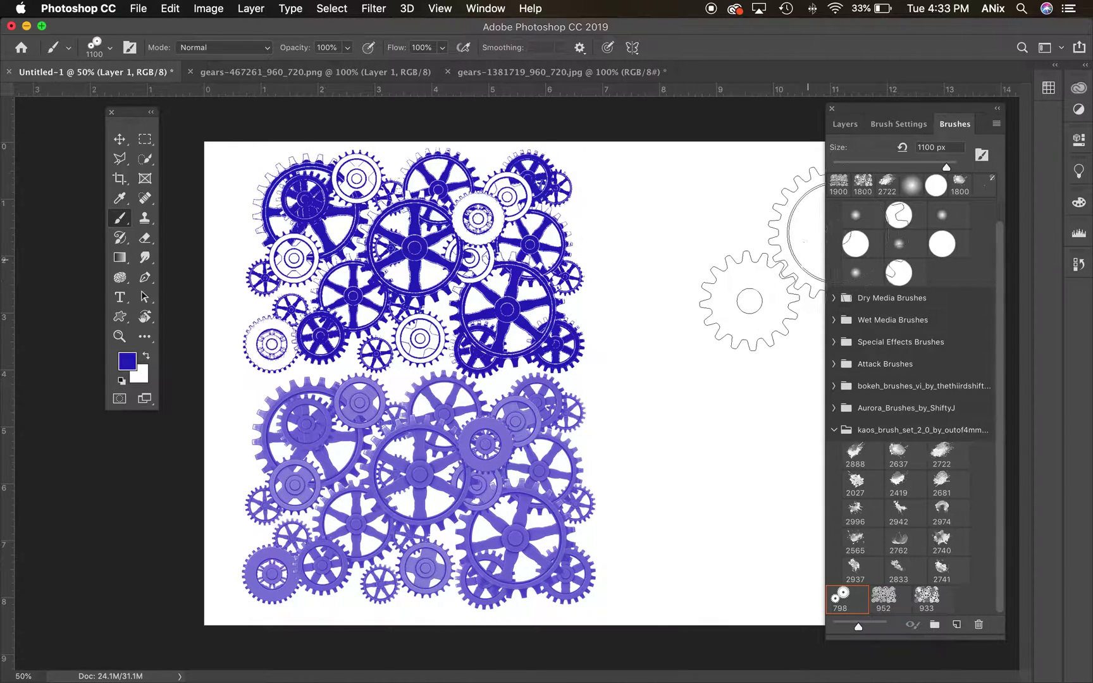
{"action": "left_click", "coordinate": [777, 268]}
{"action": "left_click", "coordinate": [721, 465]}
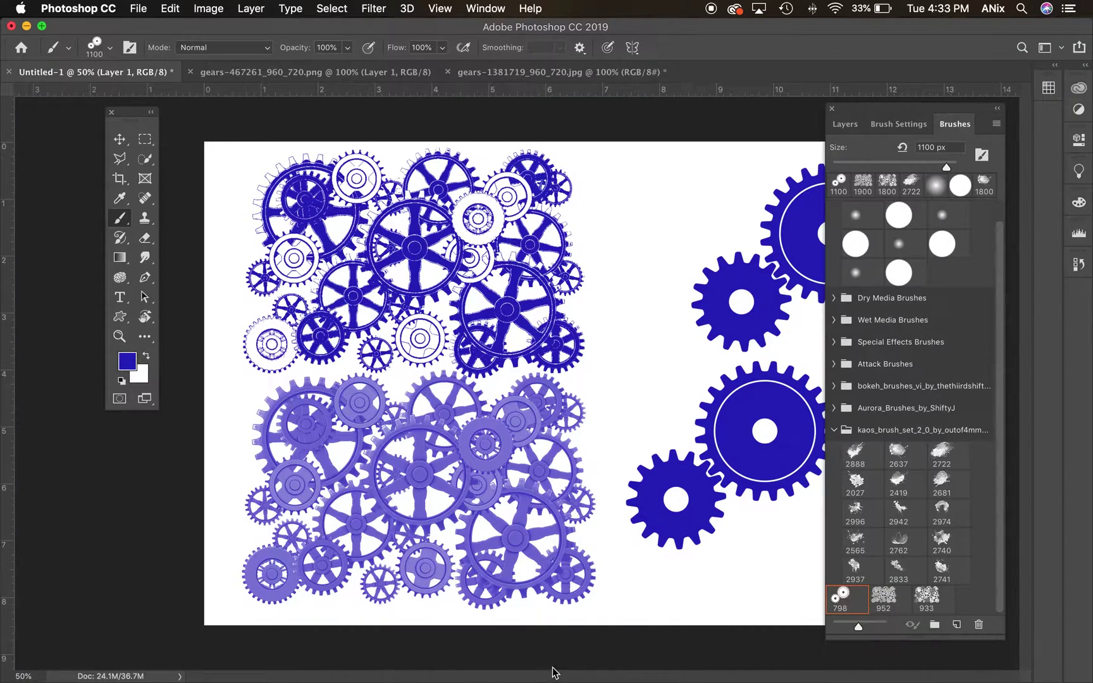
{"action": "scroll", "coordinate": [518, 566], "scroll_direction": "up", "scroll_amount": 1}
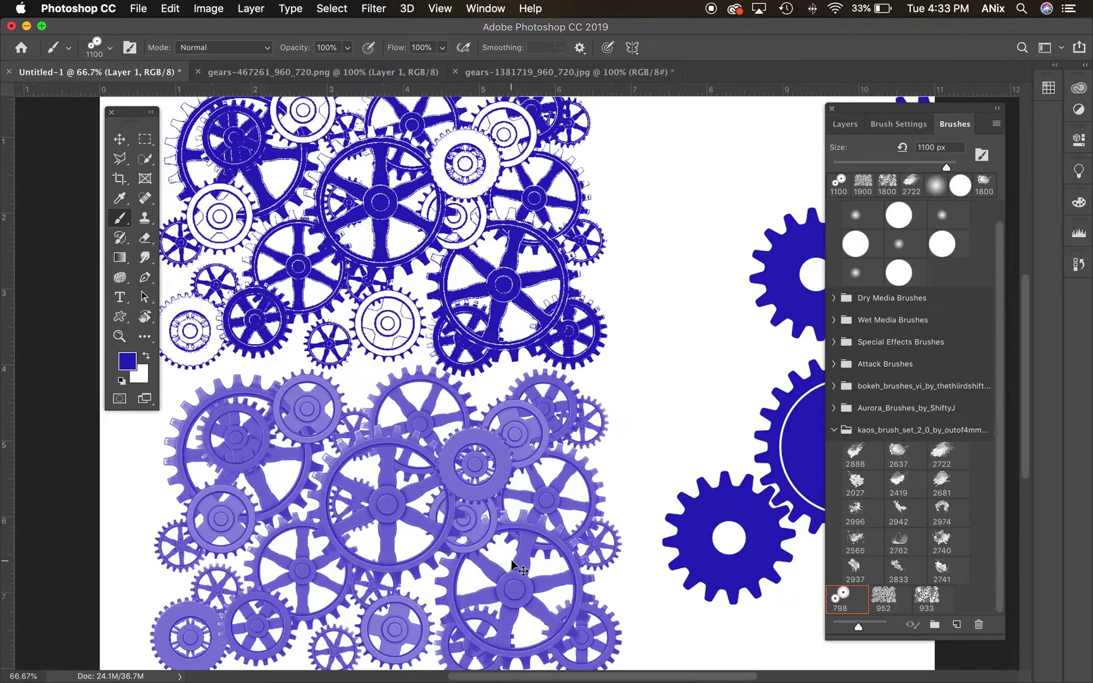
{"action": "key", "text": "BackSpace"}
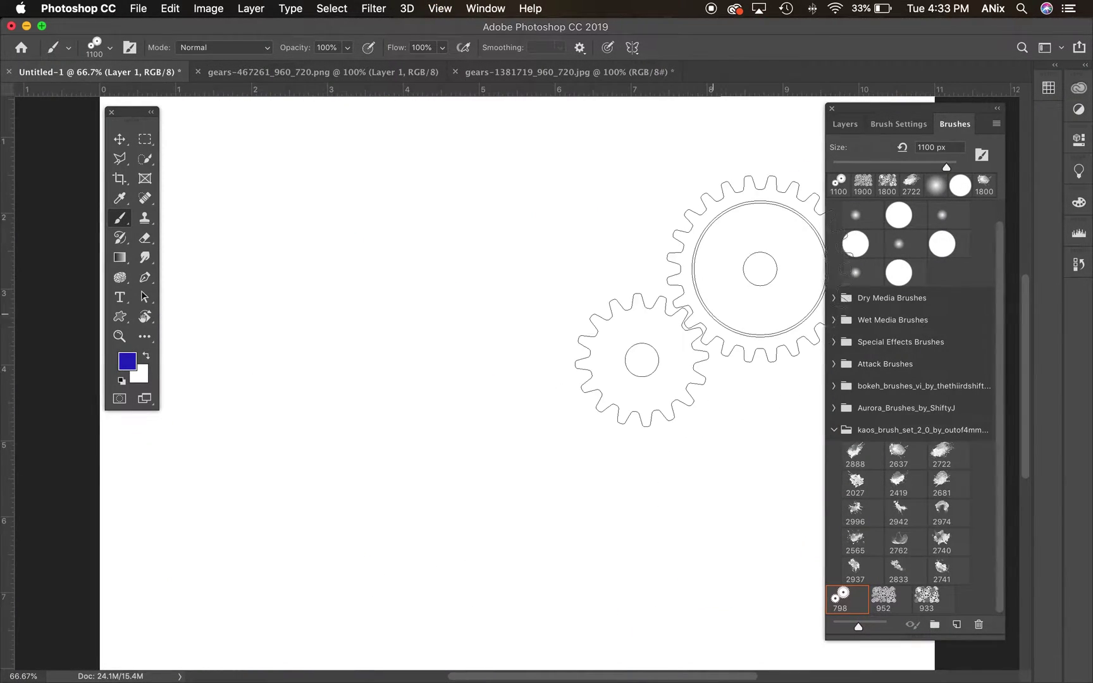
Step: Stamp a large 1100 px blue gear pair at the top left with the two-gear brush
{"action": "left_click", "coordinate": [855, 601]}
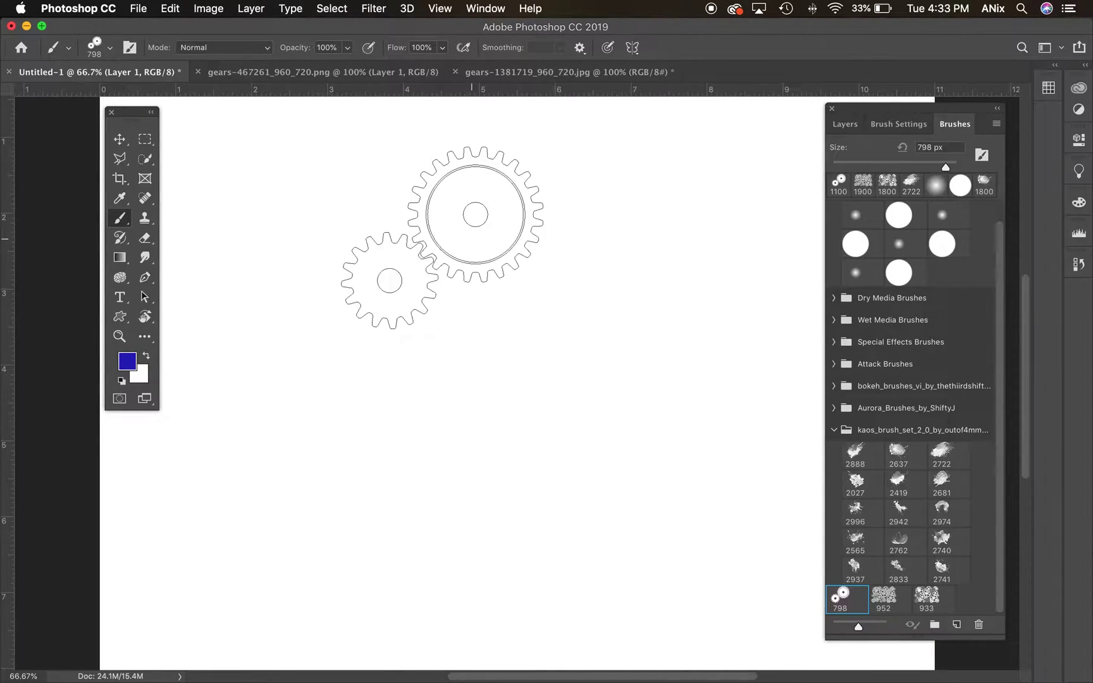
{"action": "key", "text": "bracketright"}
{"action": "key", "text": "bracketright"}
{"action": "key", "text": "bracketright"}
{"action": "key", "text": "bracketright"}
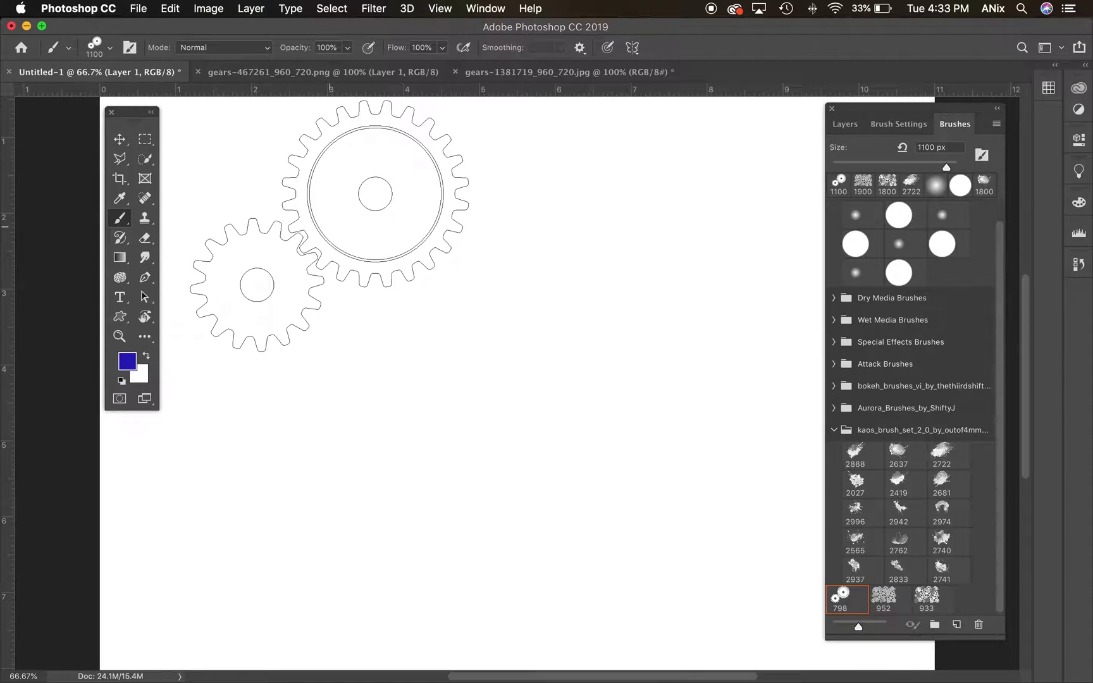
{"action": "left_click", "coordinate": [333, 232]}
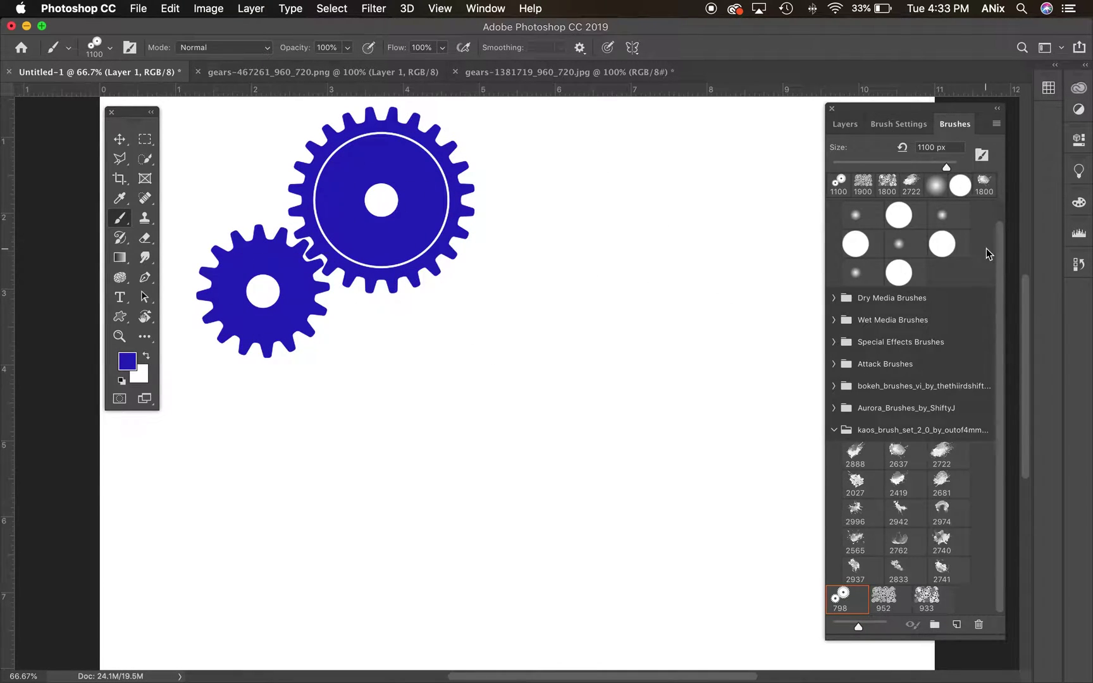
{"action": "left_click", "coordinate": [900, 124]}
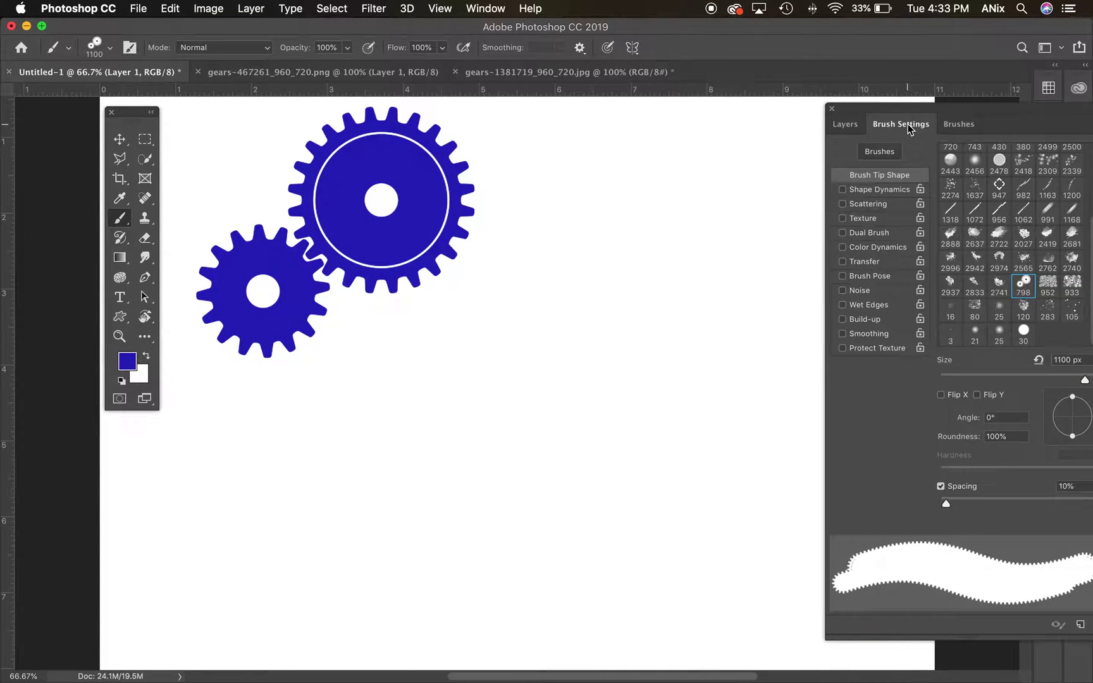
{"action": "mouse_move", "coordinate": [955, 114]}
{"action": "left_mouse_down"}
{"action": "mouse_move", "coordinate": [958, 105]}
{"action": "mouse_move", "coordinate": [898, 108]}
{"action": "left_mouse_up"}
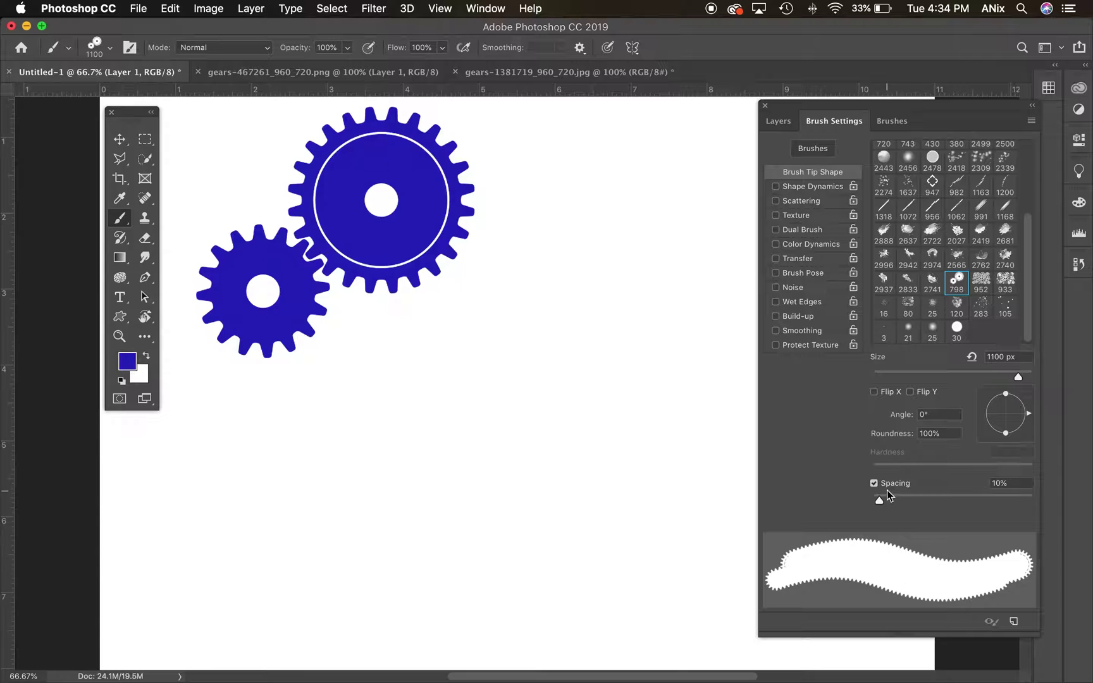
Step: Shrink the brush to 250 px and paint a wavy gear-edged stroke across the canvas
{"action": "key", "text": "bracketleft"}
{"action": "key", "text": "bracketleft"}
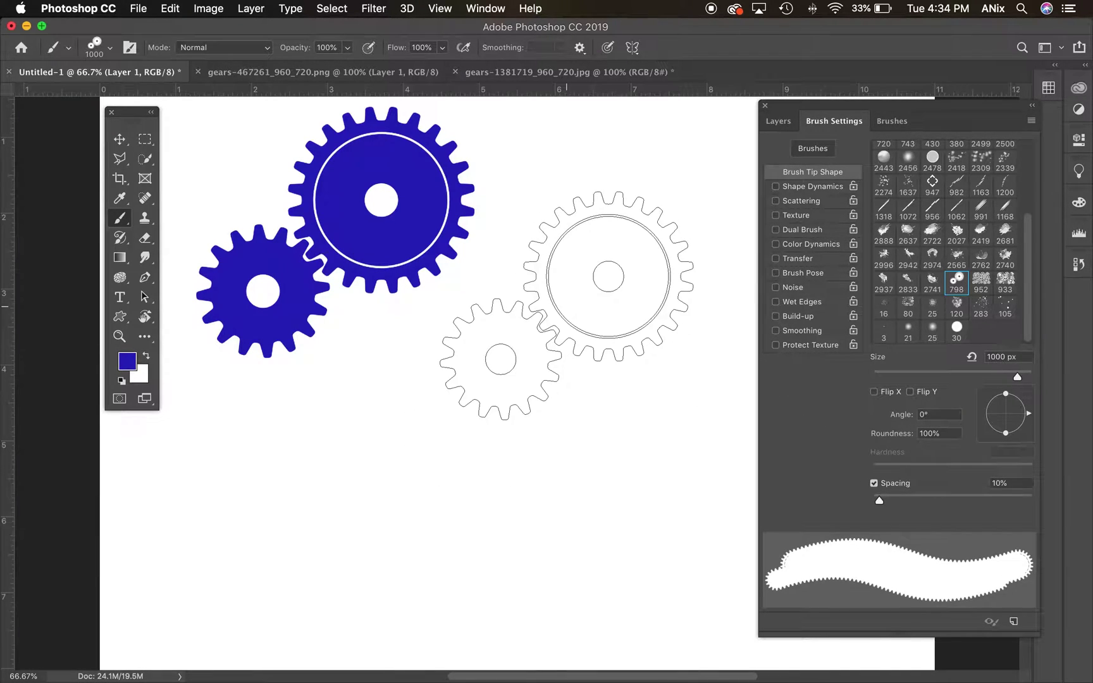
{"action": "key", "text": "bracketleft"}
{"action": "key", "text": "bracketleft"}
{"action": "key", "text": "bracketleft"}
{"action": "key", "text": "bracketleft"}
{"action": "key", "text": "bracketleft"}
{"action": "key", "text": "bracketleft"}
{"action": "key", "text": "bracketleft"}
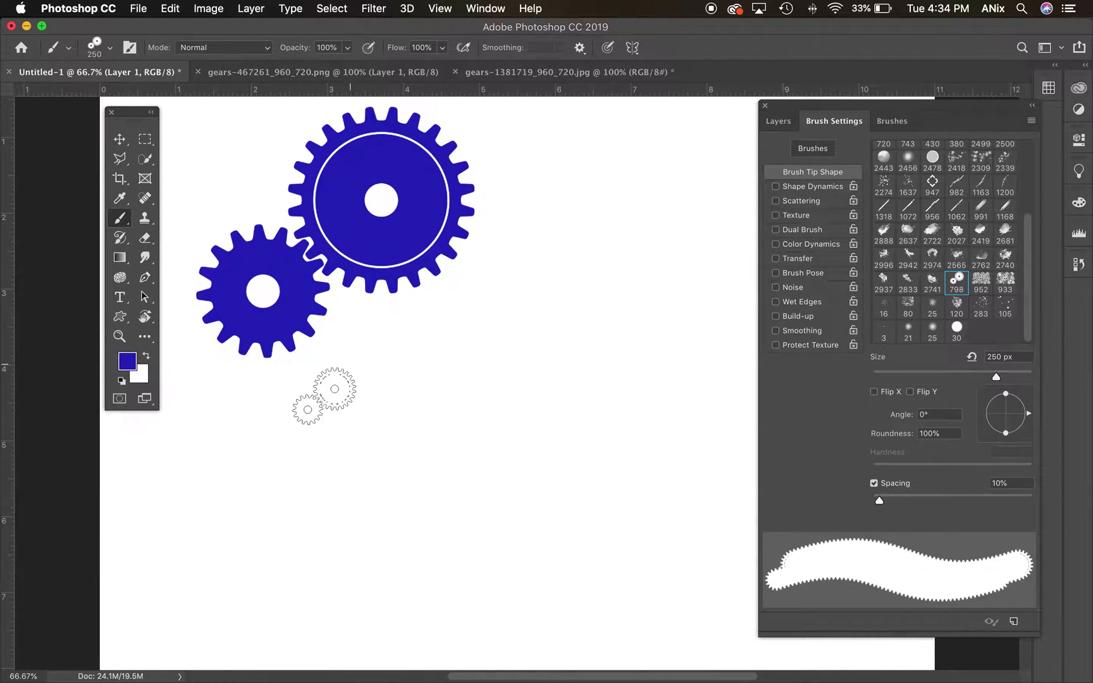
{"action": "mouse_move", "coordinate": [142, 490]}
{"action": "left_mouse_down"}
{"action": "mouse_move", "coordinate": [266, 412]}
{"action": "mouse_move", "coordinate": [394, 397]}
{"action": "mouse_move", "coordinate": [564, 335]}
{"action": "mouse_move", "coordinate": [623, 263]}
{"action": "left_mouse_up"}
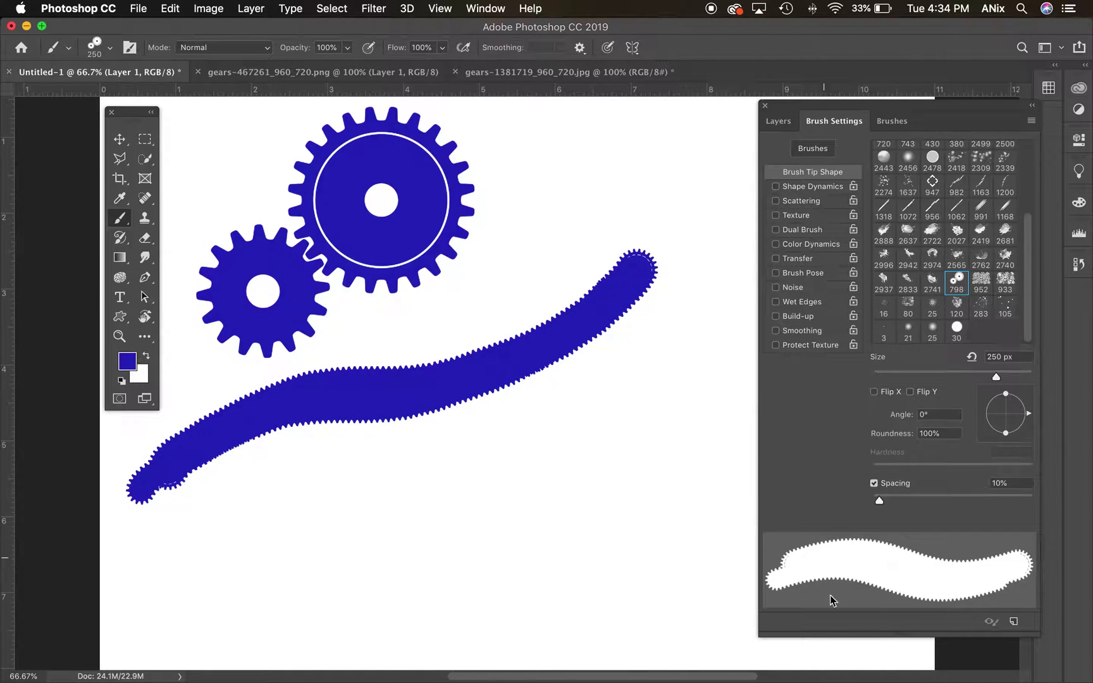
Step: Raise spacing to about 127%, paint a row of separate gears, stamp one pair, and flip the tip
{"action": "left_click_drag", "start_coordinate": [880, 500], "coordinate": [952, 501]}
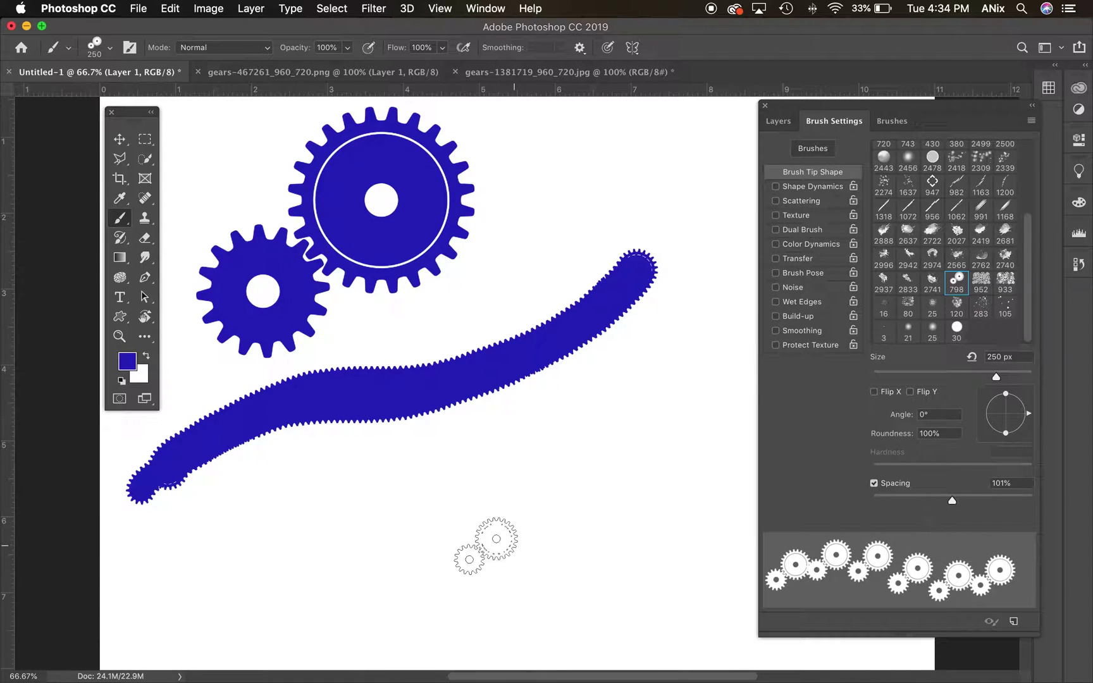
{"action": "mouse_move", "coordinate": [172, 564]}
{"action": "left_mouse_down"}
{"action": "mouse_move", "coordinate": [208, 541]}
{"action": "mouse_move", "coordinate": [378, 524]}
{"action": "mouse_move", "coordinate": [712, 524]}
{"action": "left_mouse_up"}
{"action": "mouse_move", "coordinate": [954, 500]}
{"action": "left_mouse_down"}
{"action": "mouse_move", "coordinate": [1013, 500]}
{"action": "mouse_move", "coordinate": [849, 502]}
{"action": "mouse_move", "coordinate": [964, 501]}
{"action": "left_mouse_up"}
{"action": "left_click", "coordinate": [643, 443]}
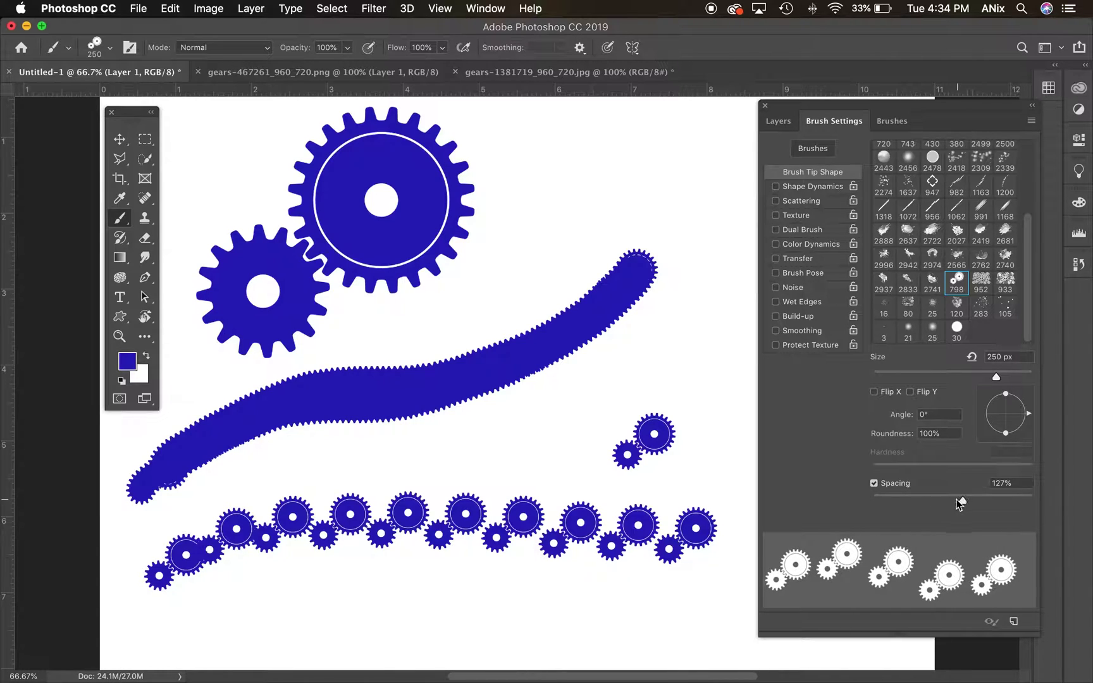
{"action": "left_click", "coordinate": [875, 392]}
Step: Set the gear brush tip angle to 147° with no flips, and enable Shape Dynamics
{"action": "left_click", "coordinate": [875, 392]}
{"action": "left_click", "coordinate": [910, 392]}
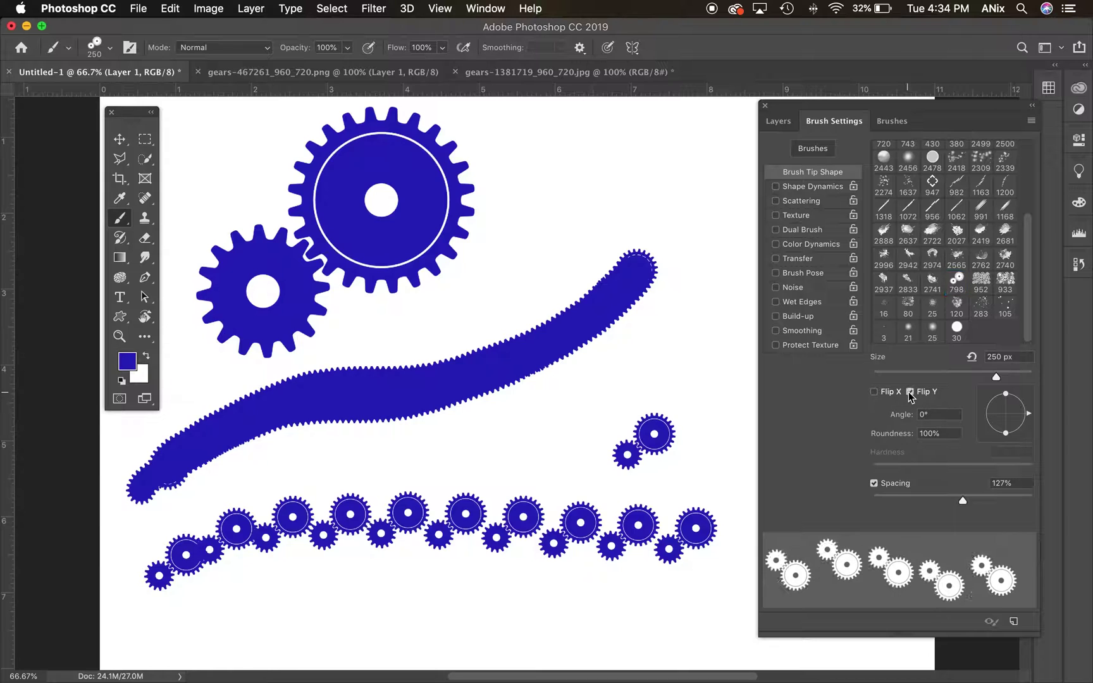
{"action": "left_click", "coordinate": [910, 393]}
{"action": "mouse_move", "coordinate": [1031, 417]}
{"action": "left_mouse_down"}
{"action": "mouse_move", "coordinate": [1015, 435]}
{"action": "mouse_move", "coordinate": [1019, 410]}
{"action": "mouse_move", "coordinate": [1010, 412]}
{"action": "mouse_move", "coordinate": [1028, 411]}
{"action": "mouse_move", "coordinate": [1022, 439]}
{"action": "mouse_move", "coordinate": [994, 436]}
{"action": "mouse_move", "coordinate": [983, 410]}
{"action": "left_mouse_up"}
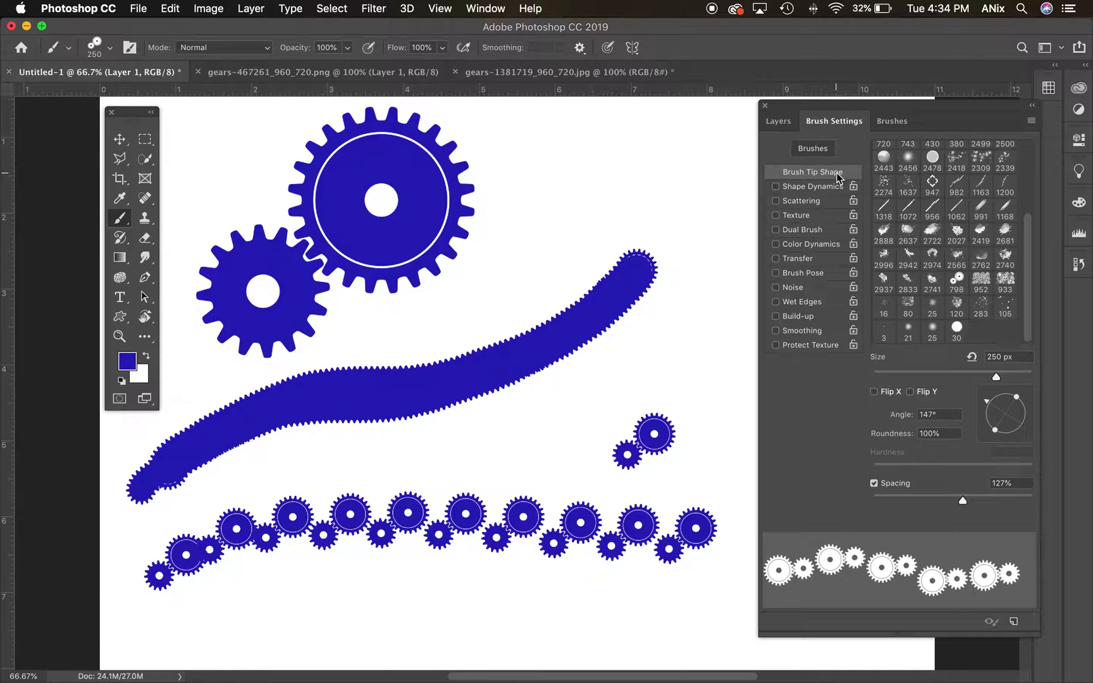
{"action": "left_click", "coordinate": [790, 190]}
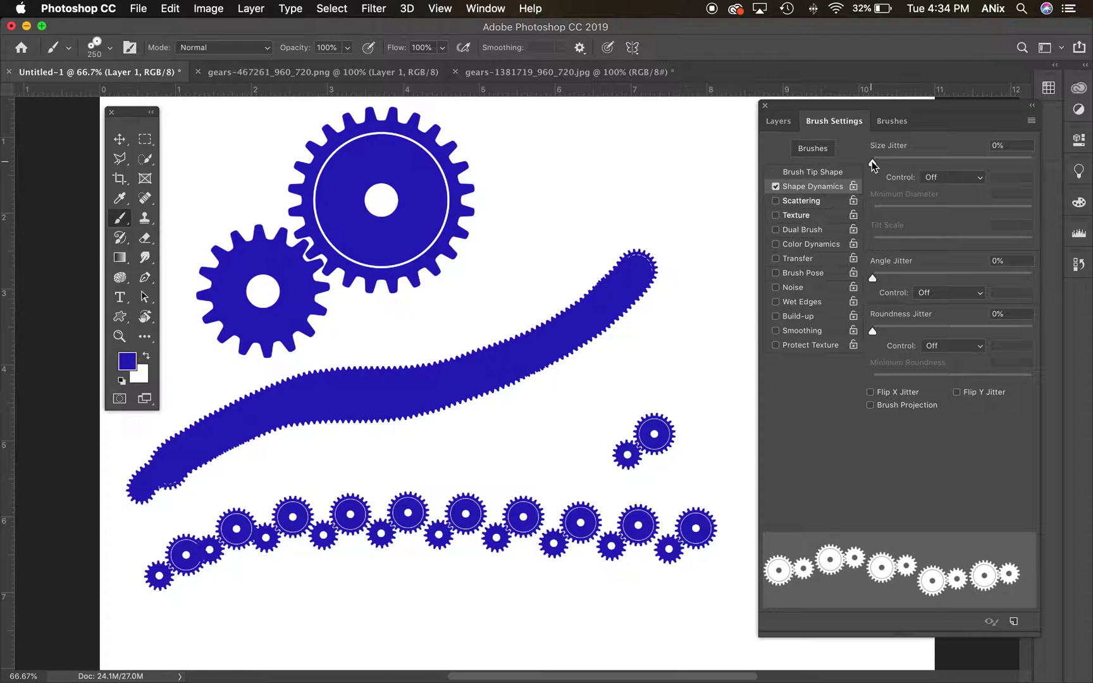
Step: Set Size Jitter 68%, Minimum Diameter 27%, Angle Jitter 68% and add Roundness Jitter
{"action": "left_click_drag", "start_coordinate": [873, 163], "coordinate": [980, 170]}
{"action": "left_click", "coordinate": [879, 211]}
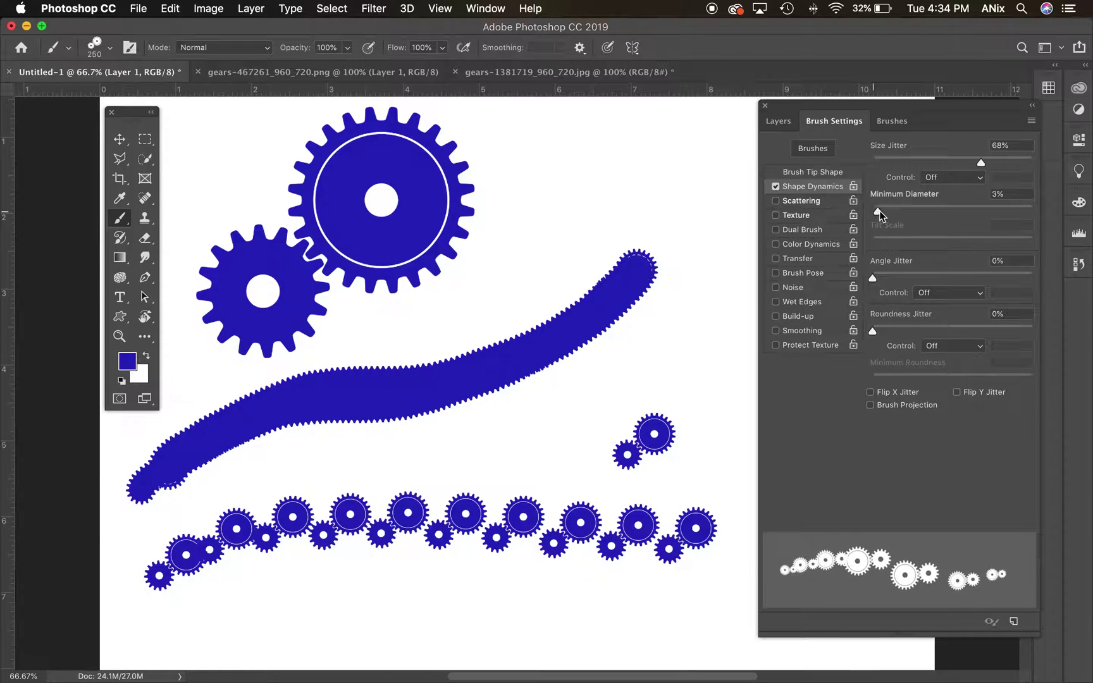
{"action": "mouse_move", "coordinate": [879, 211]}
{"action": "left_mouse_down"}
{"action": "mouse_move", "coordinate": [938, 215]}
{"action": "mouse_move", "coordinate": [916, 214]}
{"action": "left_mouse_up"}
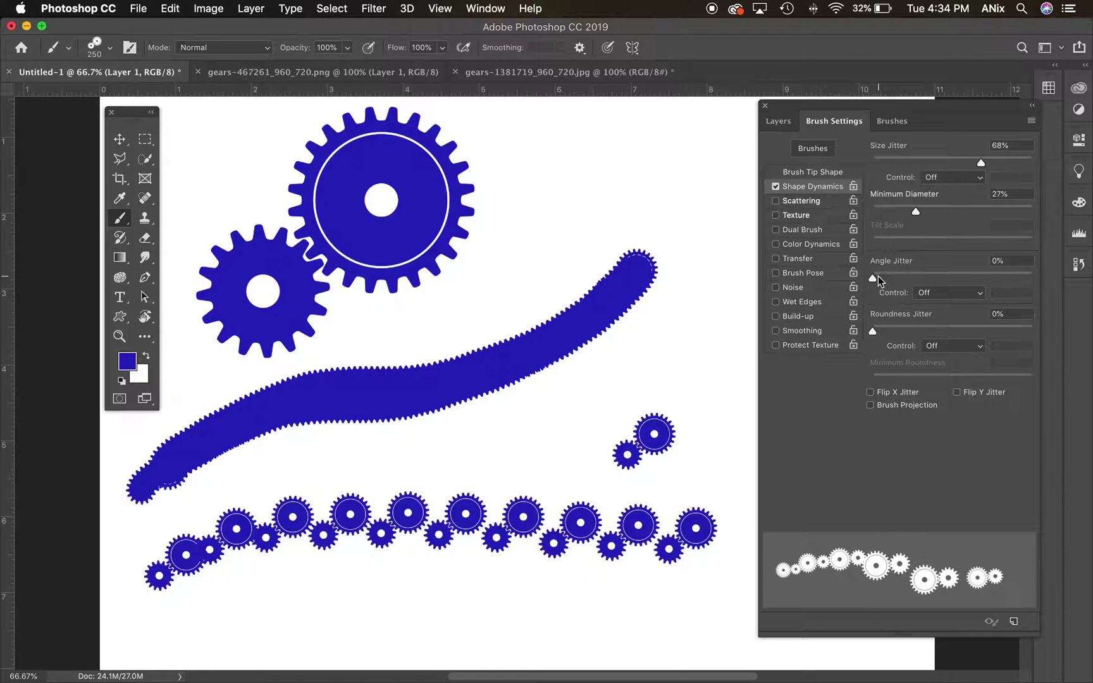
{"action": "left_click_drag", "start_coordinate": [877, 276], "coordinate": [982, 282]}
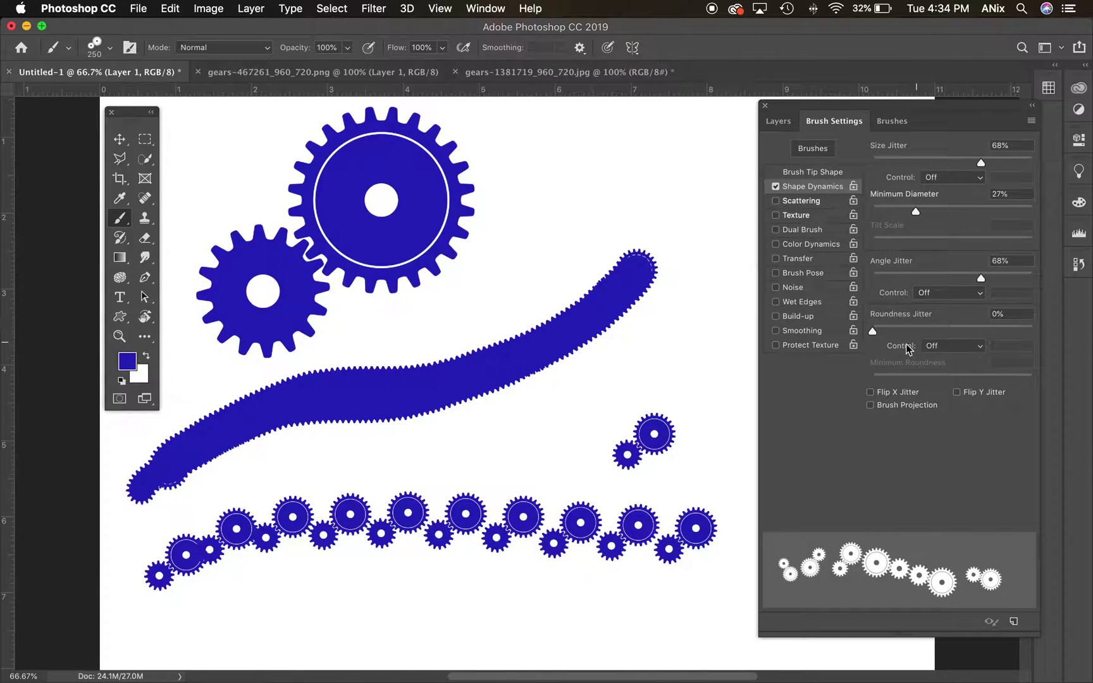
{"action": "mouse_move", "coordinate": [873, 331]}
{"action": "left_mouse_down"}
{"action": "mouse_move", "coordinate": [973, 340]}
{"action": "mouse_move", "coordinate": [900, 344]}
{"action": "left_mouse_up"}
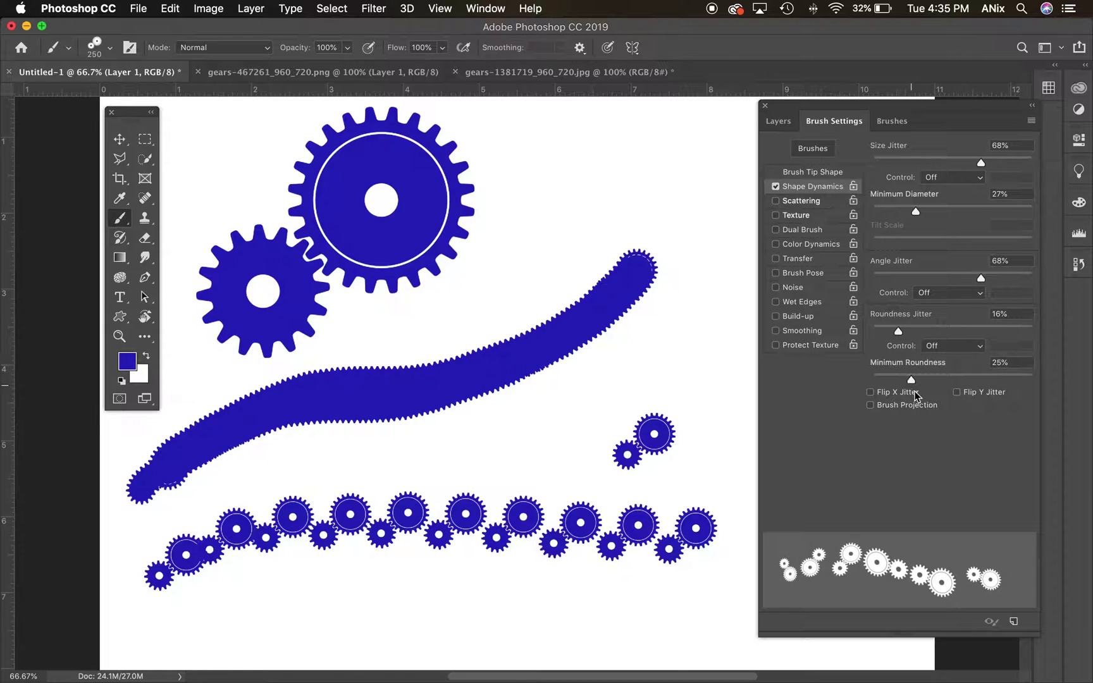
Step: Enable Scattering at 205% with Count 3 and Count Jitter 43%, and turn on Texture
{"action": "left_click", "coordinate": [800, 201]}
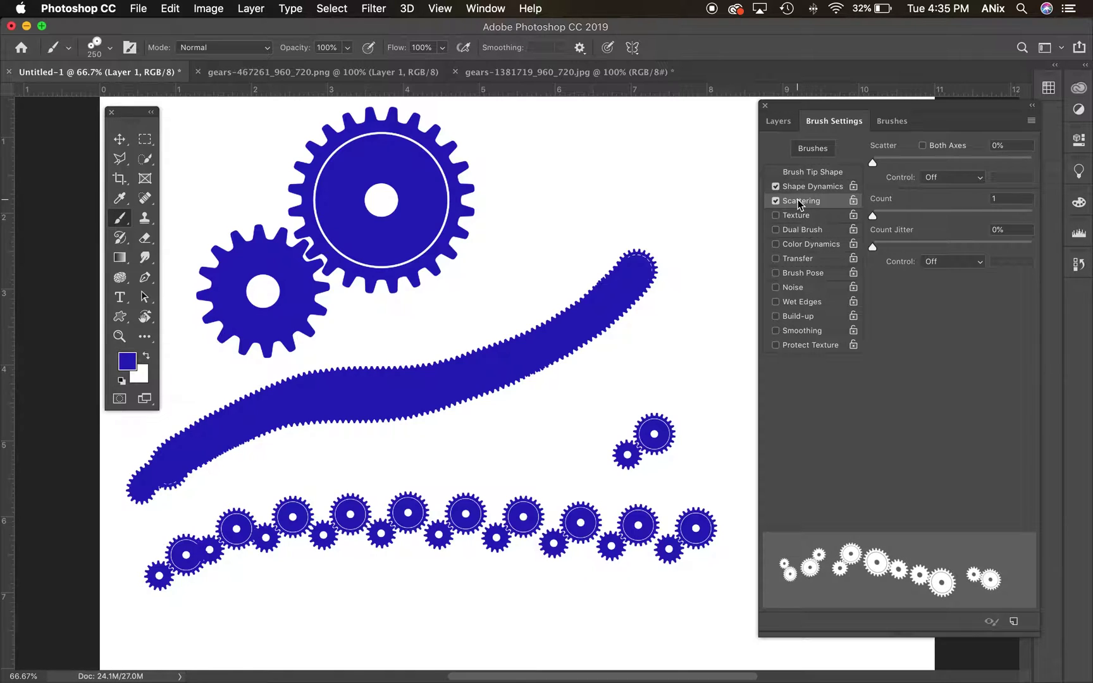
{"action": "left_click_drag", "start_coordinate": [872, 161], "coordinate": [905, 164]}
{"action": "mouse_move", "coordinate": [873, 215]}
{"action": "left_mouse_down"}
{"action": "mouse_move", "coordinate": [889, 216]}
{"action": "mouse_move", "coordinate": [877, 247]}
{"action": "mouse_move", "coordinate": [978, 254]}
{"action": "mouse_move", "coordinate": [941, 252]}
{"action": "left_mouse_up"}
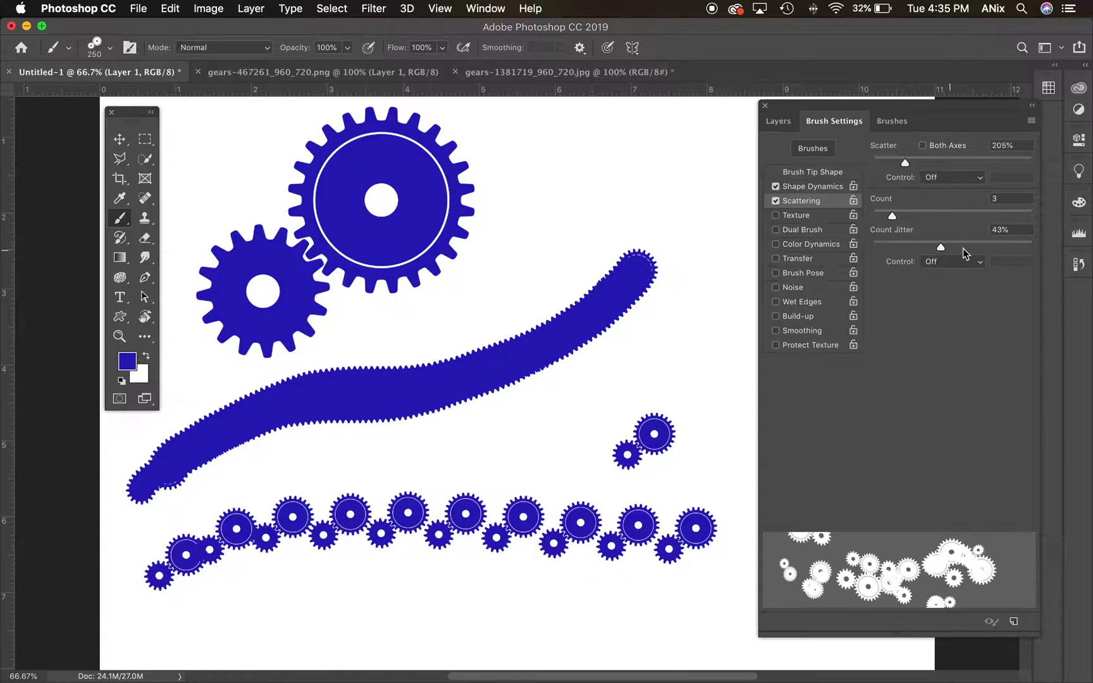
{"action": "left_click", "coordinate": [796, 216]}
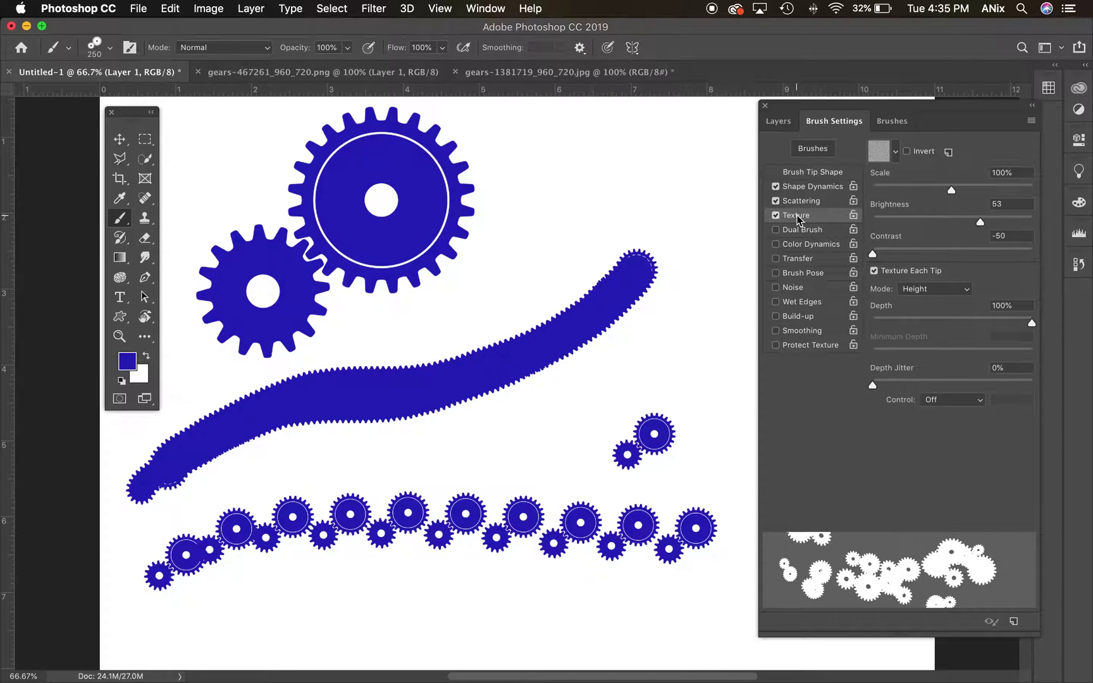
Step: Use the concentric-squares texture at 58% scale, Contrast 46, Depth 10%, Depth Jitter 100%
{"action": "left_click", "coordinate": [884, 158]}
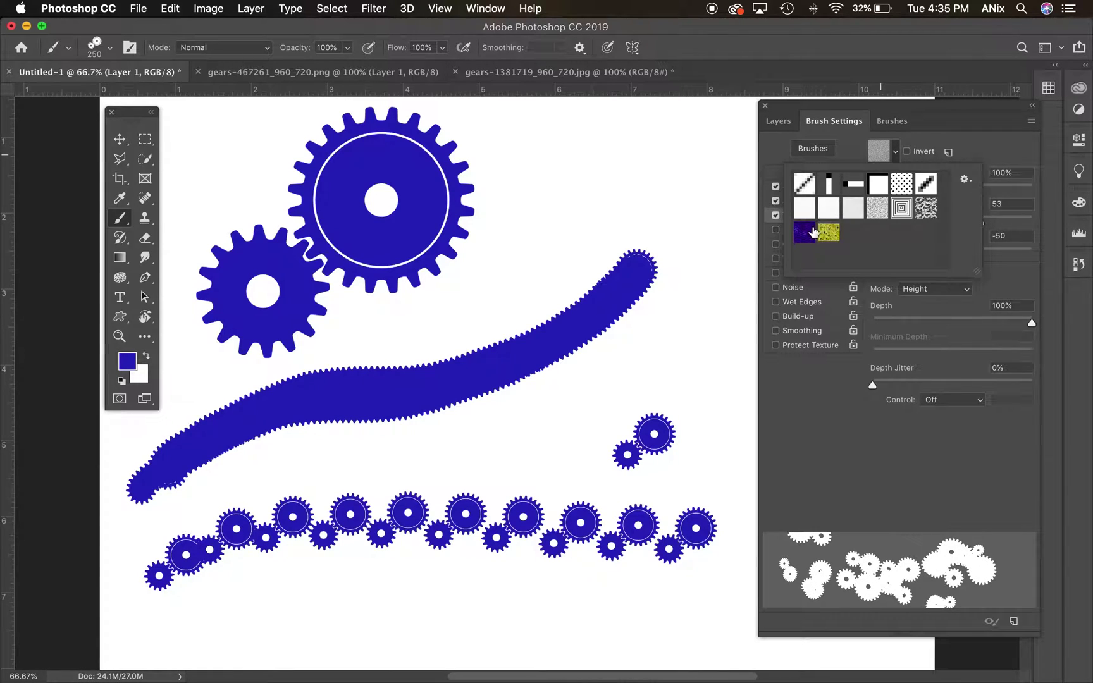
{"action": "left_click", "coordinate": [901, 211]}
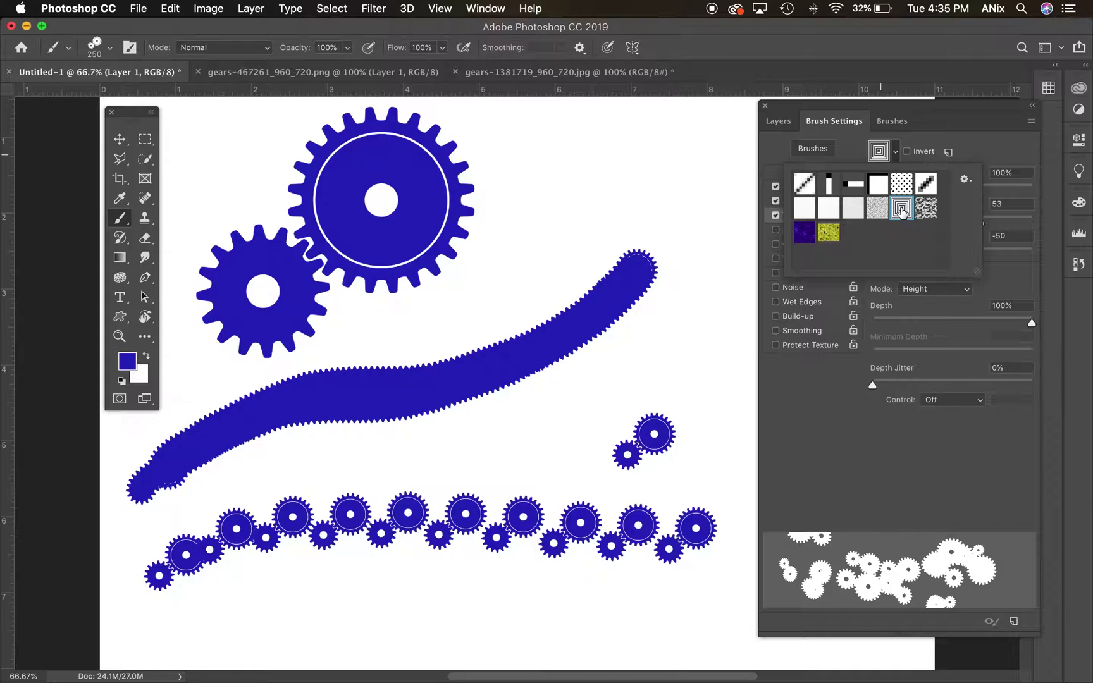
{"action": "left_click", "coordinate": [943, 143]}
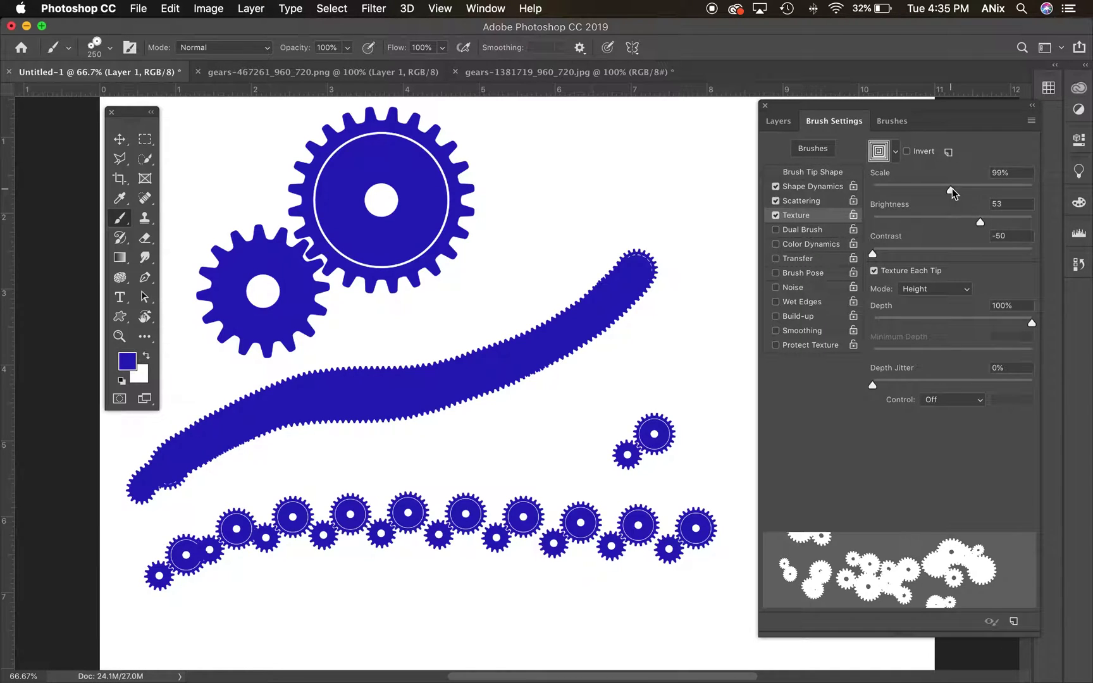
{"action": "left_click_drag", "start_coordinate": [998, 190], "coordinate": [918, 191]}
{"action": "left_click_drag", "start_coordinate": [979, 221], "coordinate": [974, 261]}
{"action": "left_click_drag", "start_coordinate": [1031, 323], "coordinate": [913, 324]}
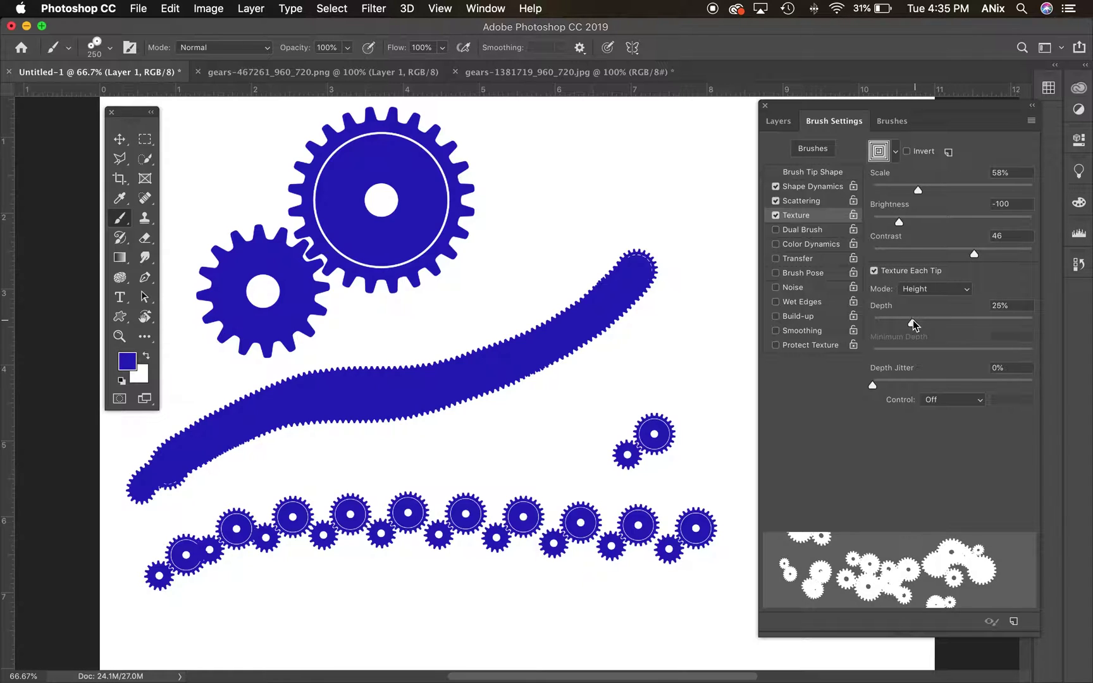
{"action": "left_click_drag", "start_coordinate": [875, 397], "coordinate": [1034, 397]}
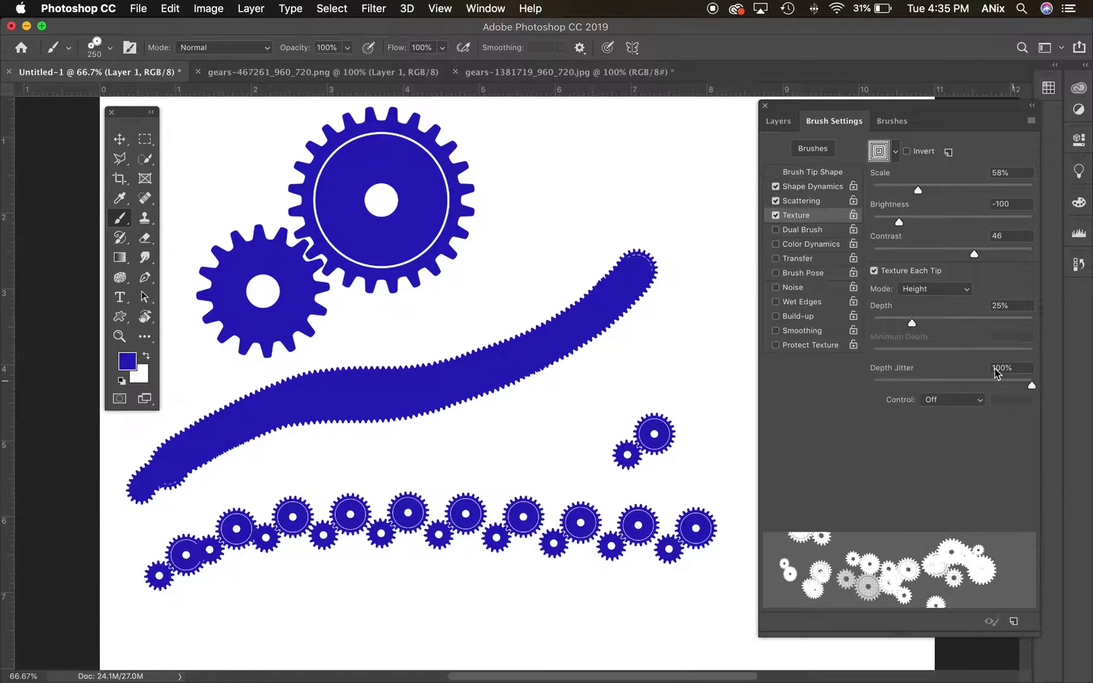
{"action": "left_click_drag", "start_coordinate": [911, 326], "coordinate": [888, 325]}
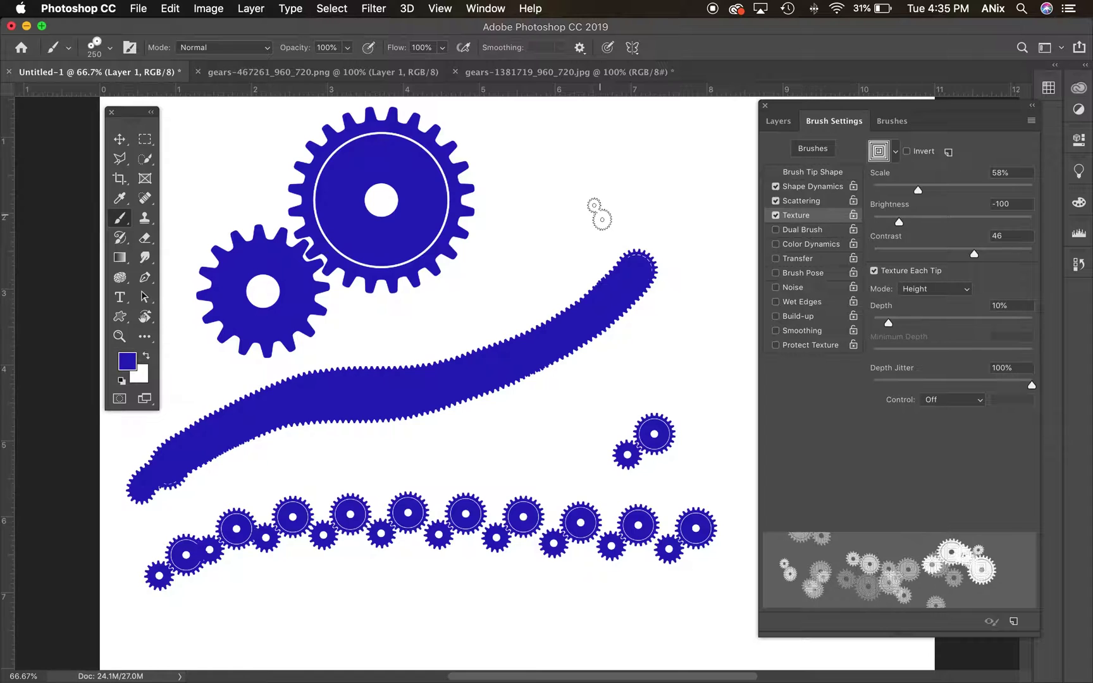
Step: With a 700 px brush, clear the layer, repaint it with textured blue gears, and enable Dual Brush
{"action": "key", "text": "bracketright"}
{"action": "key", "text": "bracketright"}
{"action": "key", "text": "bracketright"}
{"action": "key", "text": "bracketright"}
{"action": "key", "text": "bracketright"}
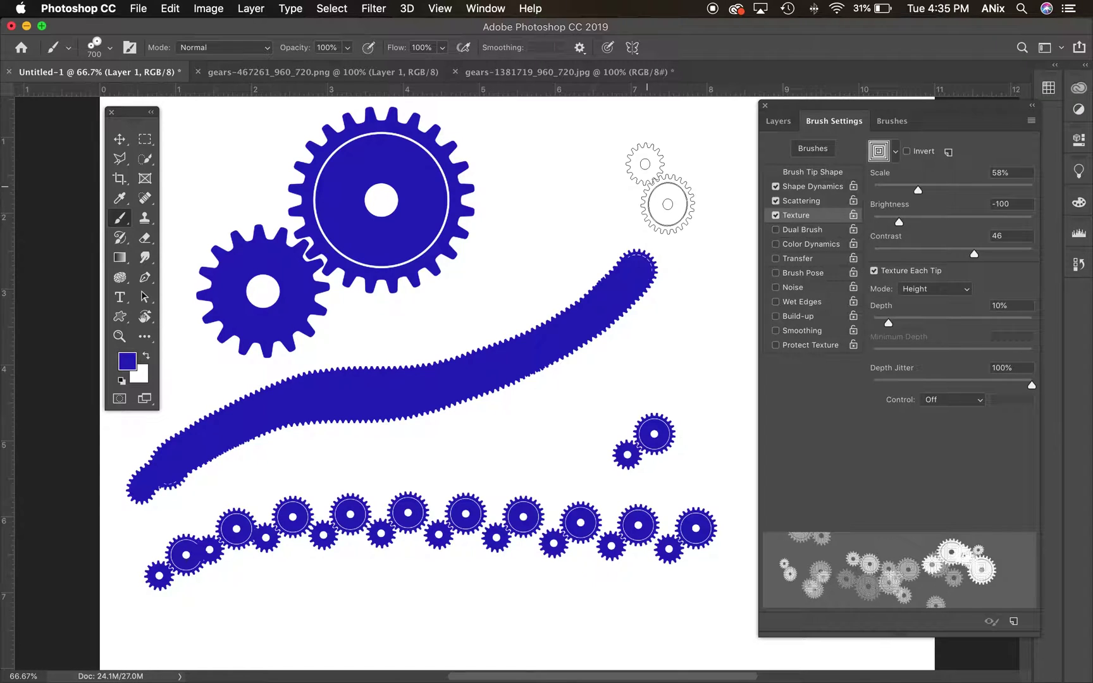
{"action": "mouse_move", "coordinate": [661, 189]}
{"action": "left_mouse_down"}
{"action": "mouse_move", "coordinate": [587, 214]}
{"action": "mouse_move", "coordinate": [496, 281]}
{"action": "mouse_move", "coordinate": [462, 390]}
{"action": "mouse_move", "coordinate": [578, 402]}
{"action": "mouse_move", "coordinate": [631, 492]}
{"action": "mouse_move", "coordinate": [561, 539]}
{"action": "mouse_move", "coordinate": [412, 562]}
{"action": "mouse_move", "coordinate": [292, 603]}
{"action": "mouse_move", "coordinate": [226, 634]}
{"action": "mouse_move", "coordinate": [190, 667]}
{"action": "left_mouse_up"}
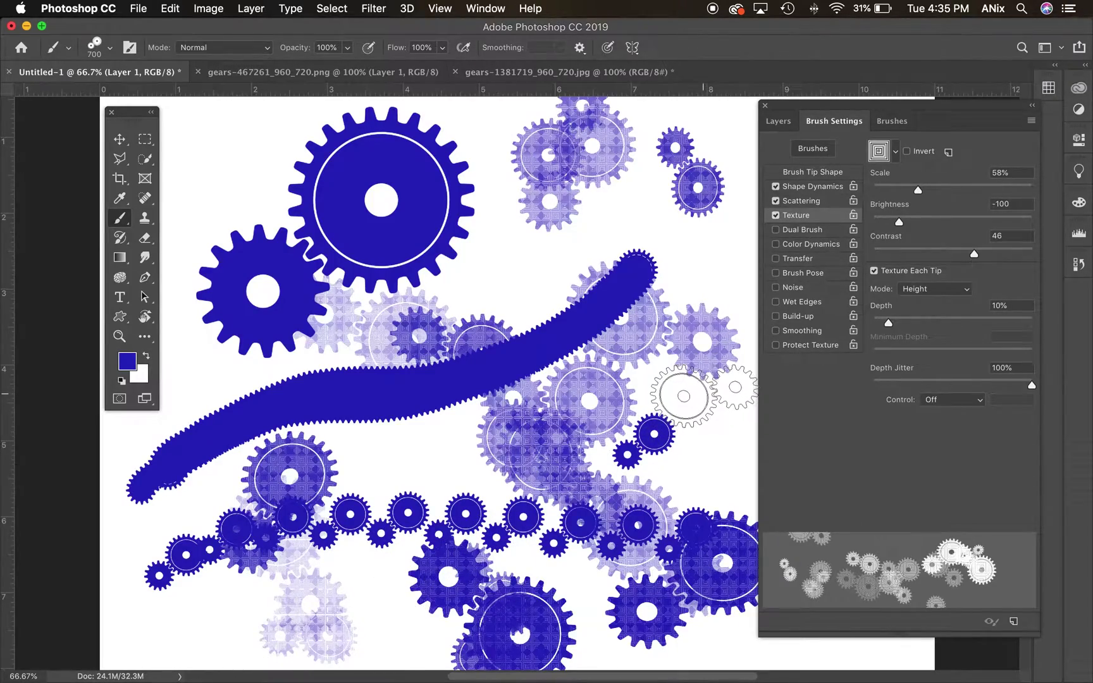
{"action": "mouse_move", "coordinate": [613, 171]}
{"action": "left_mouse_down"}
{"action": "mouse_move", "coordinate": [449, 276]}
{"action": "mouse_move", "coordinate": [174, 340]}
{"action": "mouse_move", "coordinate": [853, 655]}
{"action": "left_mouse_up"}
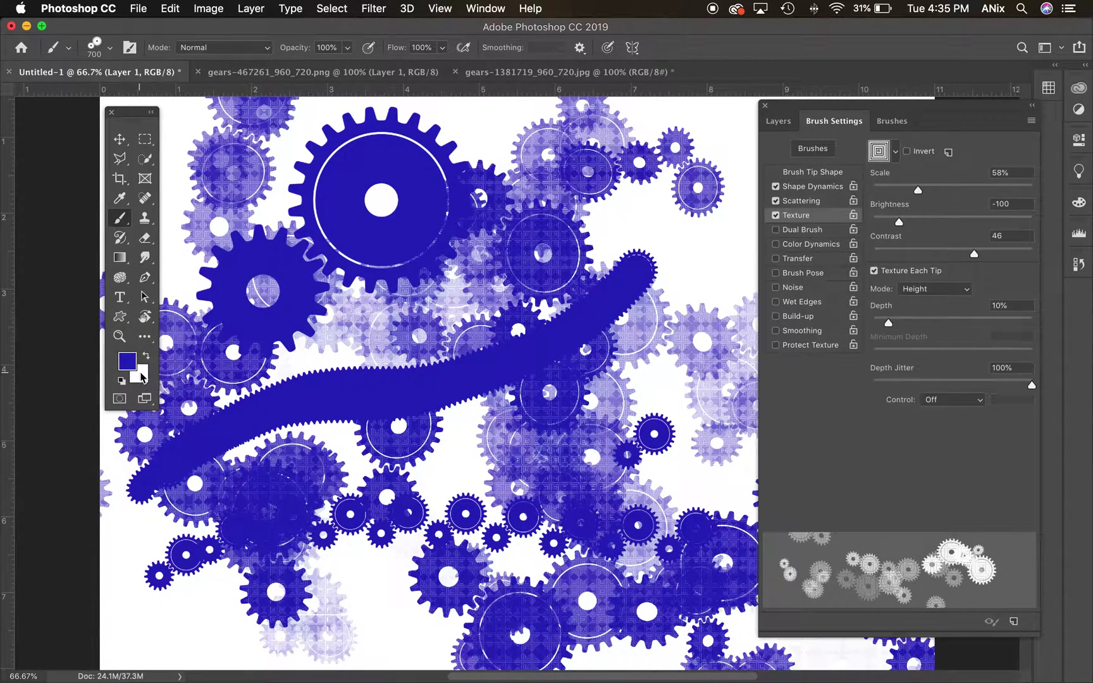
{"action": "key", "text": "super+BackSpace"}
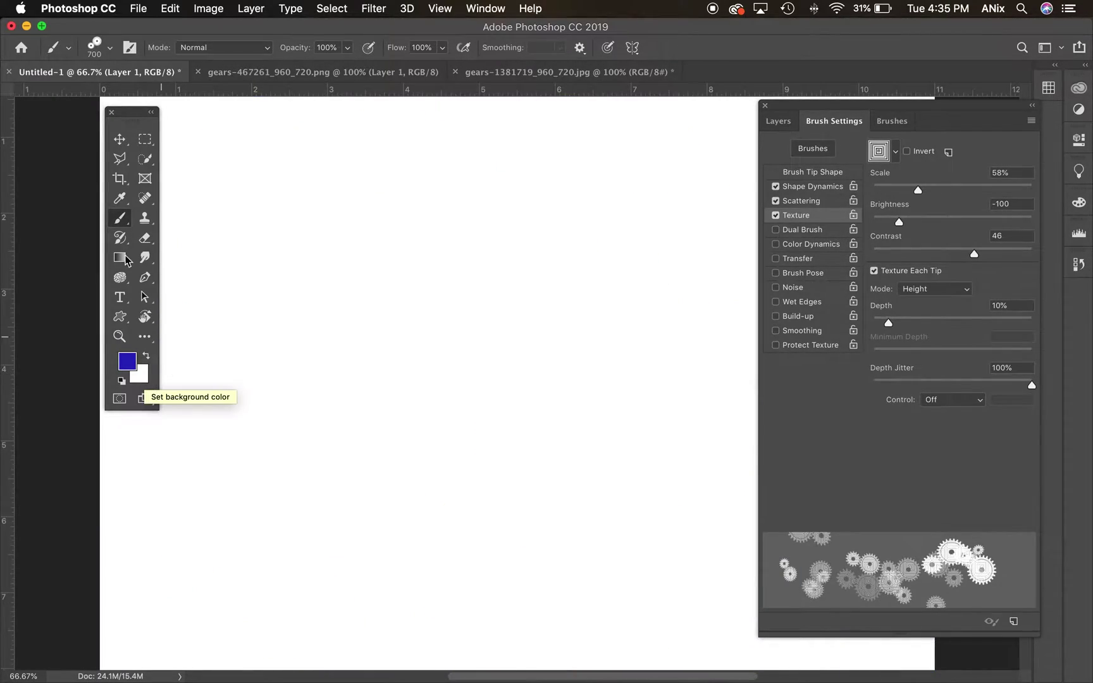
{"action": "mouse_move", "coordinate": [206, 123]}
{"action": "left_mouse_down"}
{"action": "mouse_move", "coordinate": [442, 253]}
{"action": "mouse_move", "coordinate": [244, 585]}
{"action": "mouse_move", "coordinate": [219, 500]}
{"action": "mouse_move", "coordinate": [727, 487]}
{"action": "mouse_move", "coordinate": [569, 284]}
{"action": "mouse_move", "coordinate": [822, 632]}
{"action": "mouse_move", "coordinate": [253, 379]}
{"action": "mouse_move", "coordinate": [708, 468]}
{"action": "mouse_move", "coordinate": [727, 335]}
{"action": "left_mouse_up"}
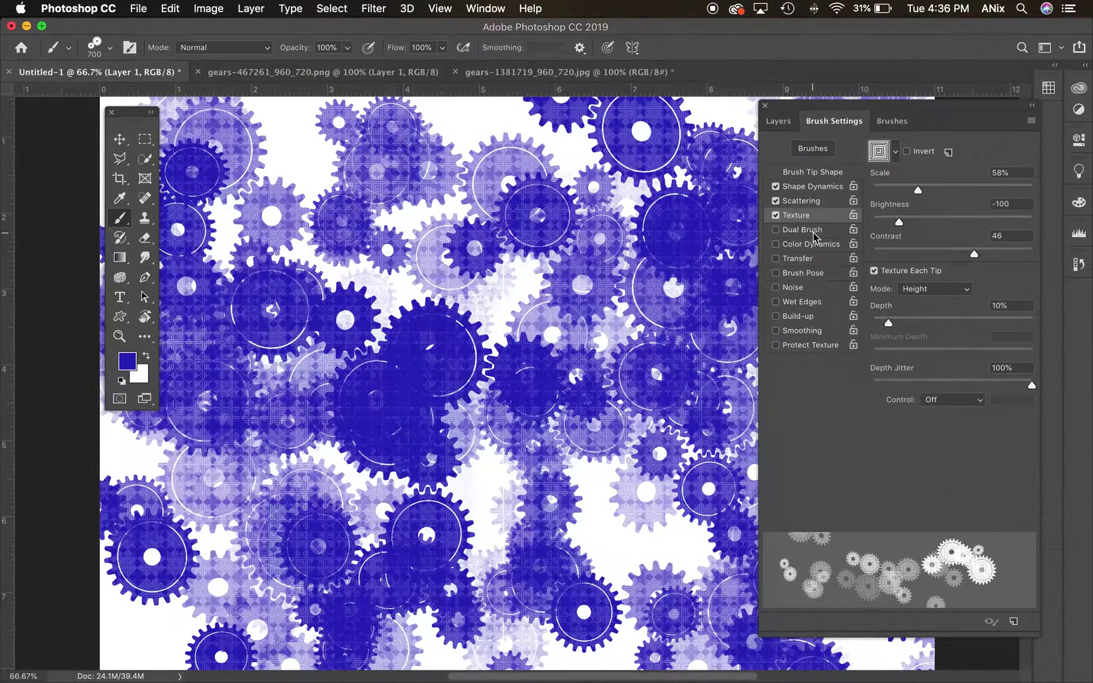
{"action": "left_click", "coordinate": [803, 230]}
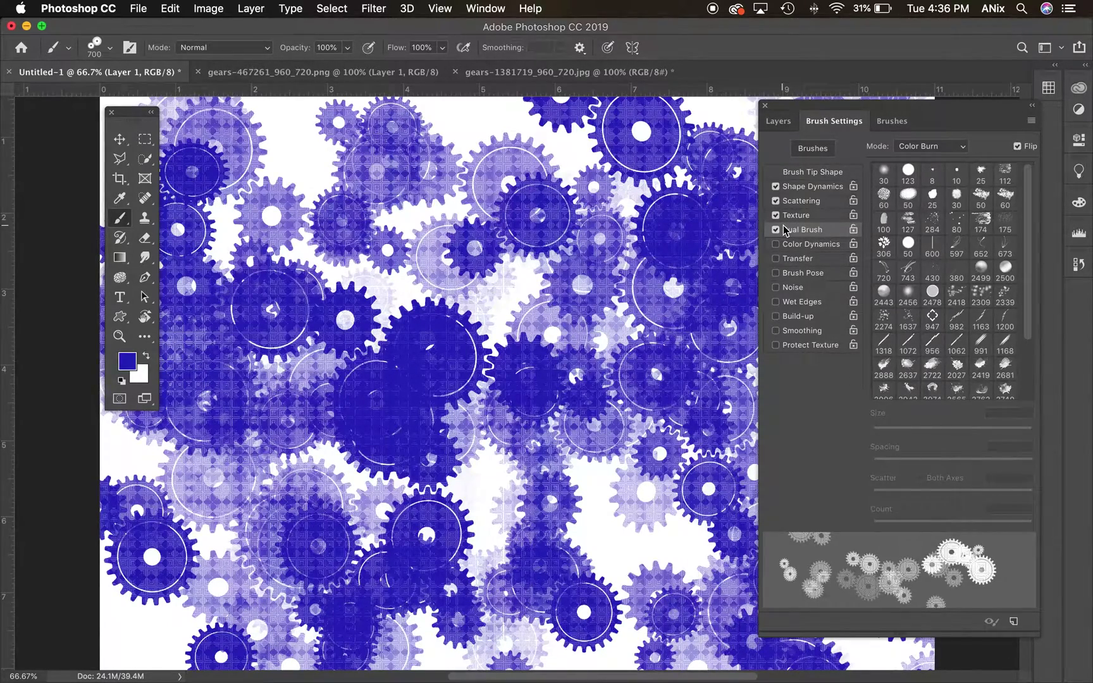
Step: Choose the 982 tip as the dual brush and cyan from Swatches as the paint colour
{"action": "left_click", "coordinate": [956, 320]}
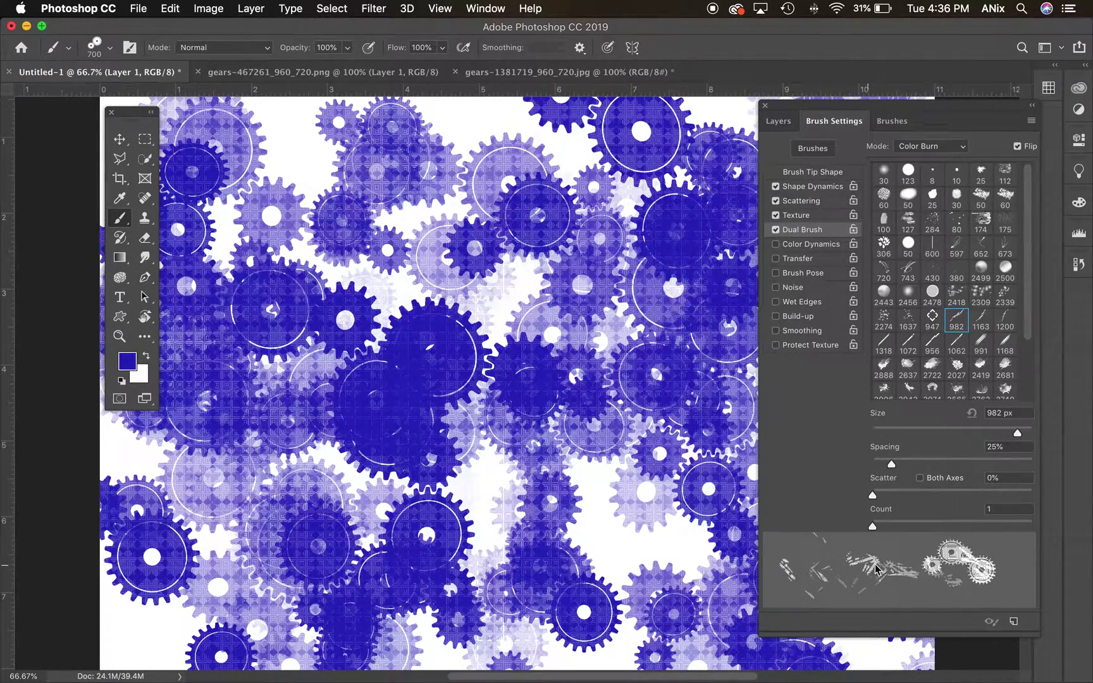
{"action": "left_click", "coordinate": [1048, 89]}
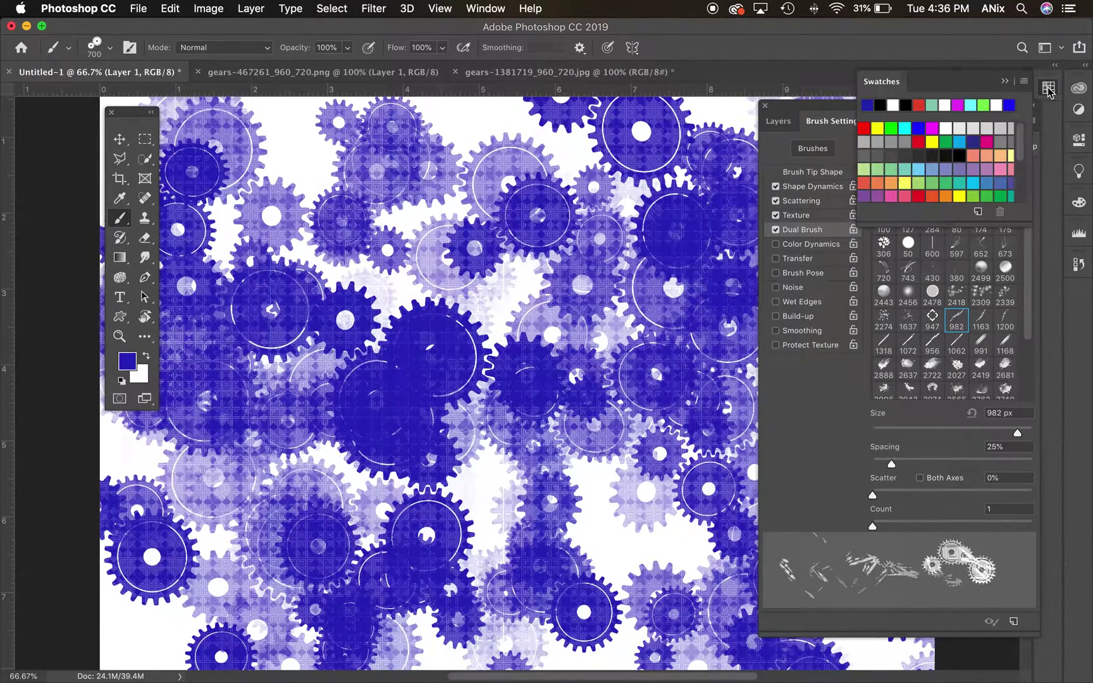
{"action": "left_click", "coordinate": [904, 128]}
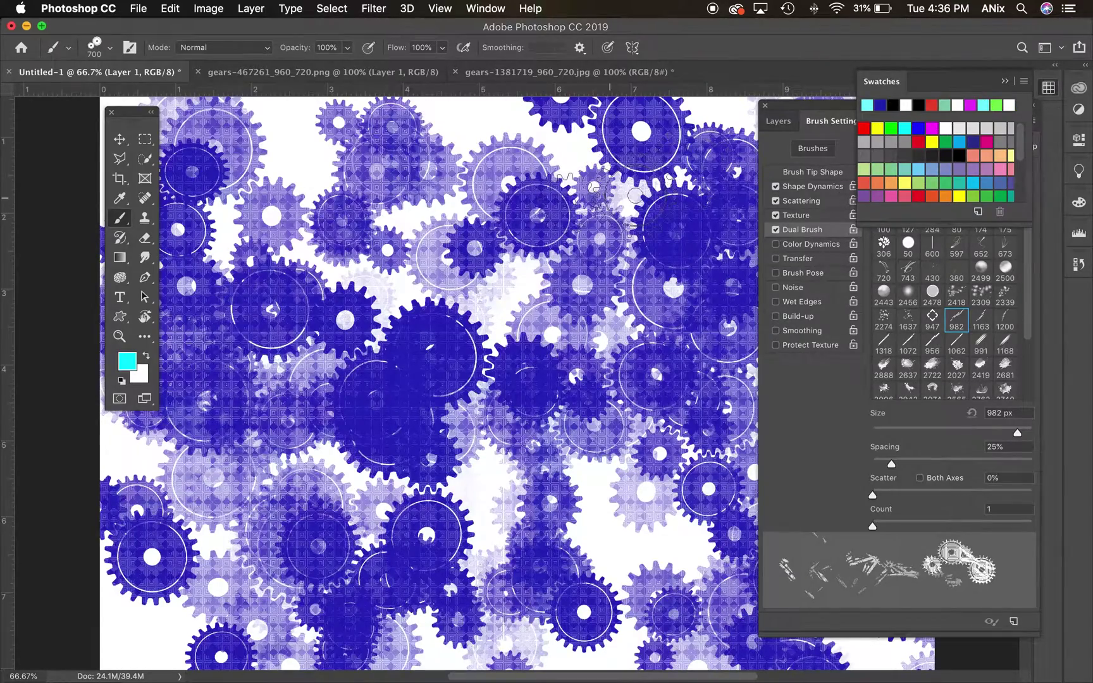
Step: Paint cyan gear strokes over the upper and lower canvas, then enable Color Dynamics
{"action": "mouse_move", "coordinate": [567, 163]}
{"action": "left_mouse_down"}
{"action": "mouse_move", "coordinate": [443, 158]}
{"action": "mouse_move", "coordinate": [215, 452]}
{"action": "mouse_move", "coordinate": [525, 354]}
{"action": "mouse_move", "coordinate": [544, 360]}
{"action": "left_mouse_up"}
{"action": "mouse_move", "coordinate": [665, 601]}
{"action": "left_mouse_down"}
{"action": "mouse_move", "coordinate": [417, 544]}
{"action": "mouse_move", "coordinate": [569, 379]}
{"action": "mouse_move", "coordinate": [696, 316]}
{"action": "left_mouse_up"}
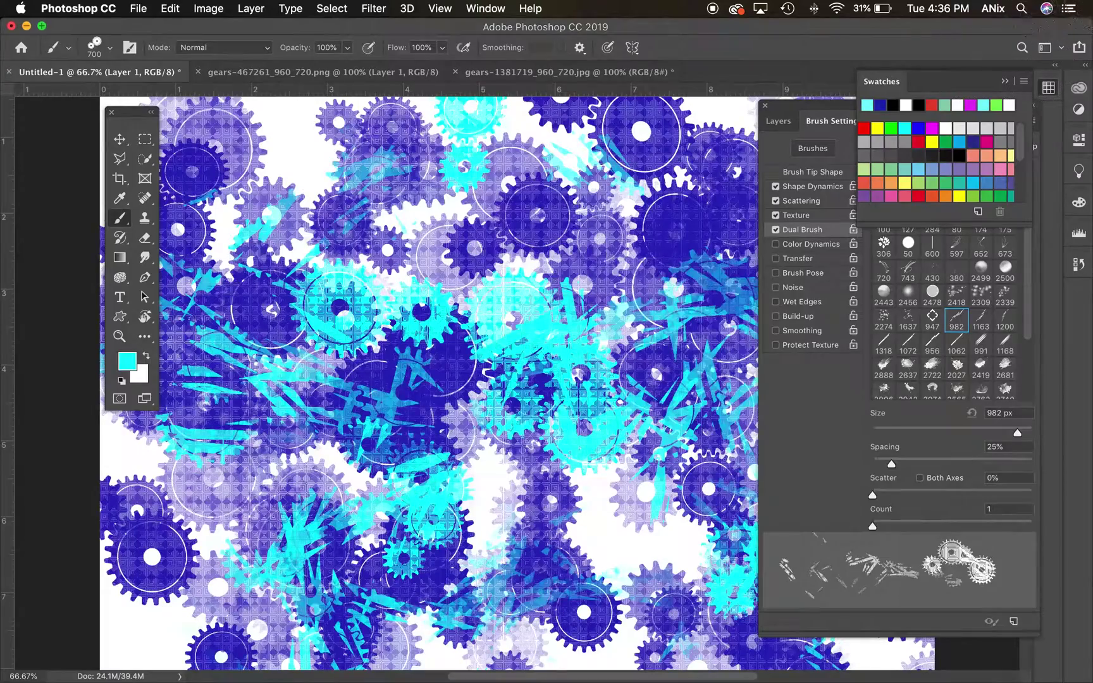
{"action": "mouse_move", "coordinate": [357, 465]}
{"action": "left_mouse_down"}
{"action": "mouse_move", "coordinate": [145, 430]}
{"action": "mouse_move", "coordinate": [620, 632]}
{"action": "left_mouse_up"}
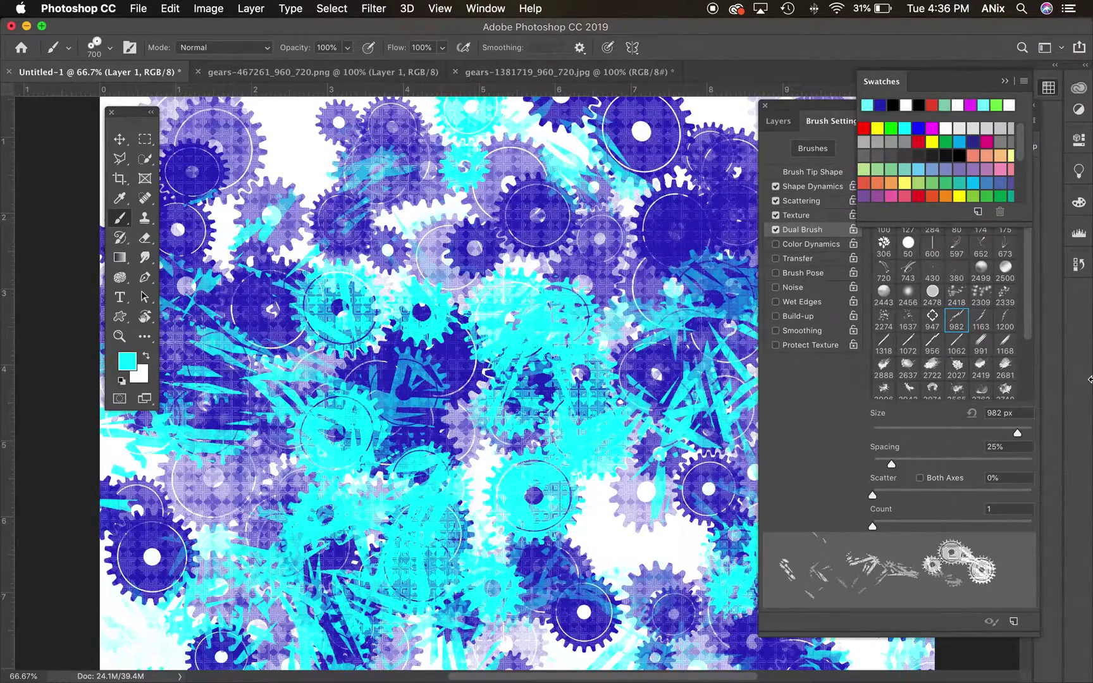
{"action": "left_click", "coordinate": [817, 246]}
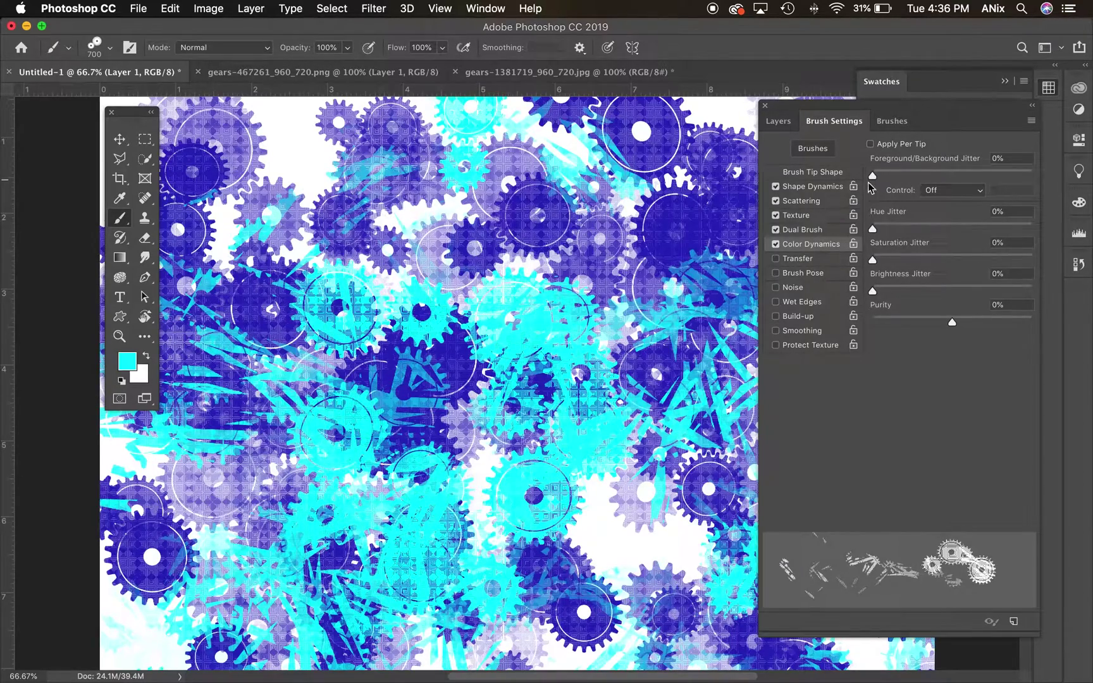
Step: Turn off Dual Brush, set Foreground/Background Jitter to 59%, and set a red background colour
{"action": "left_click", "coordinate": [775, 230]}
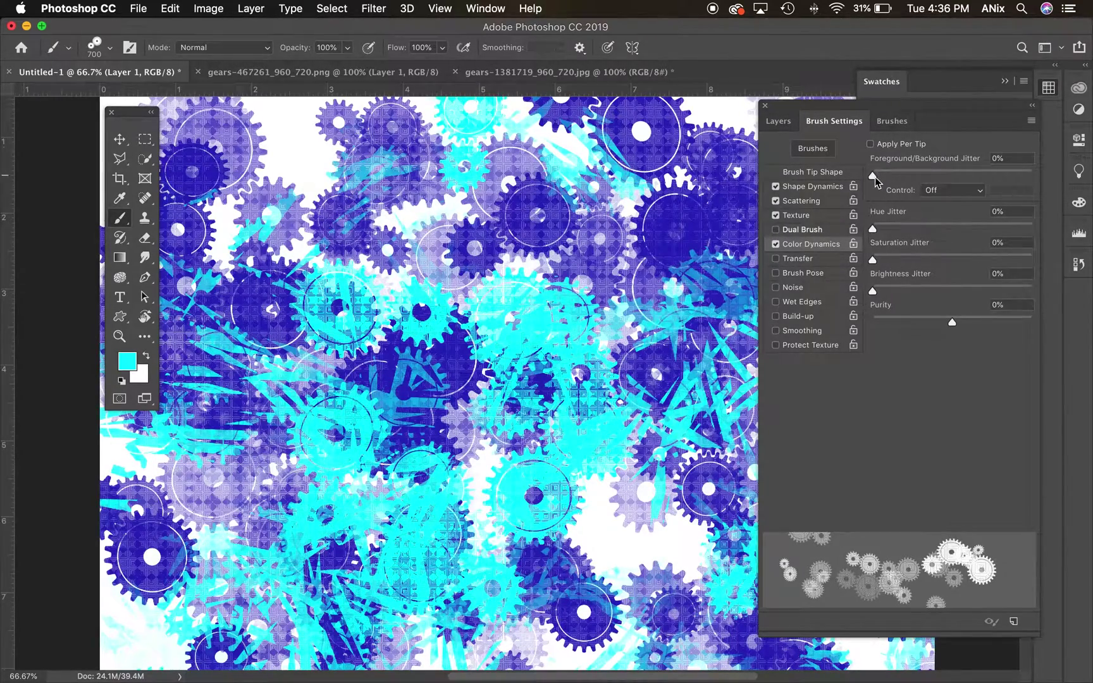
{"action": "left_click_drag", "start_coordinate": [874, 175], "coordinate": [966, 177]}
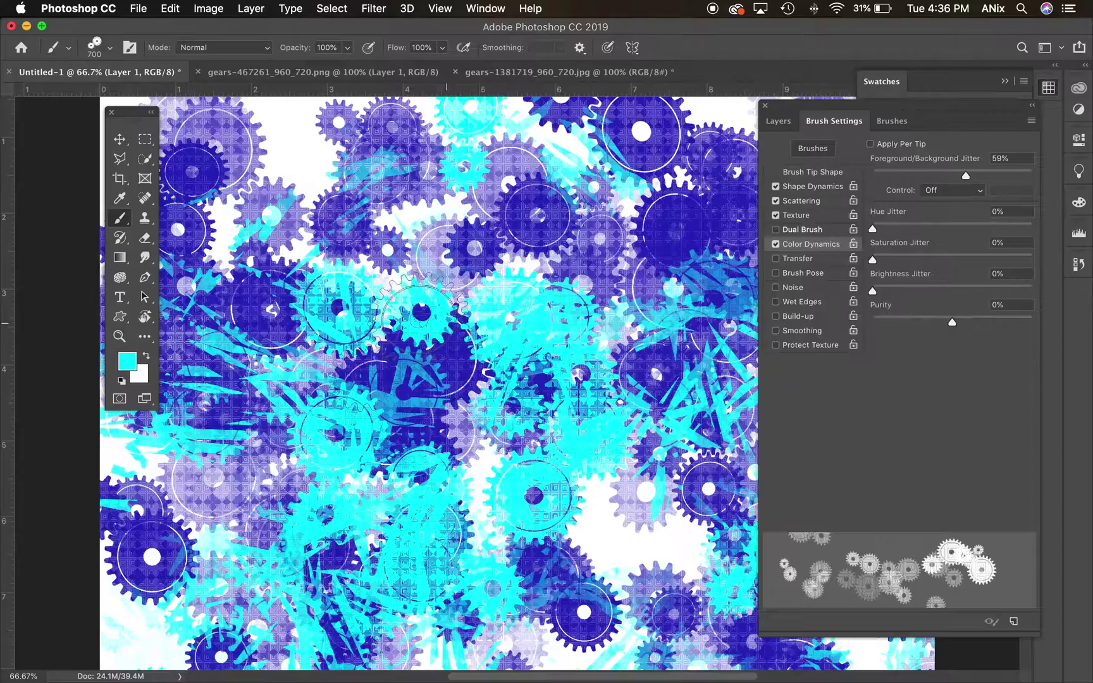
{"action": "left_click", "coordinate": [139, 374]}
{"action": "left_click", "coordinate": [500, 420]}
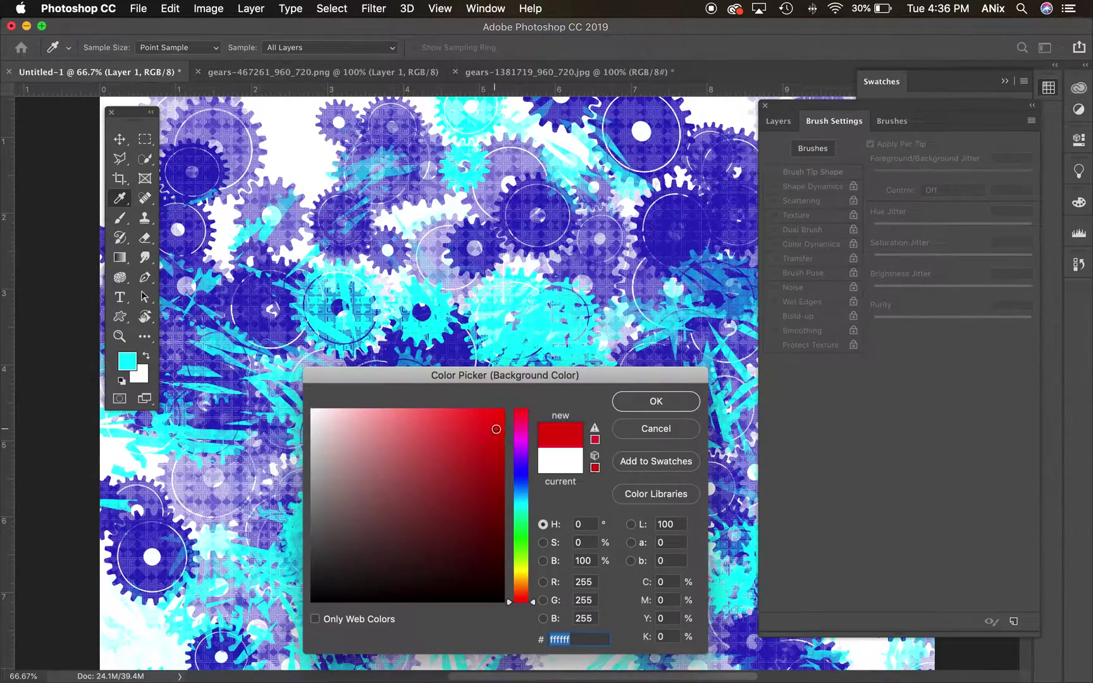
{"action": "left_click", "coordinate": [655, 402]}
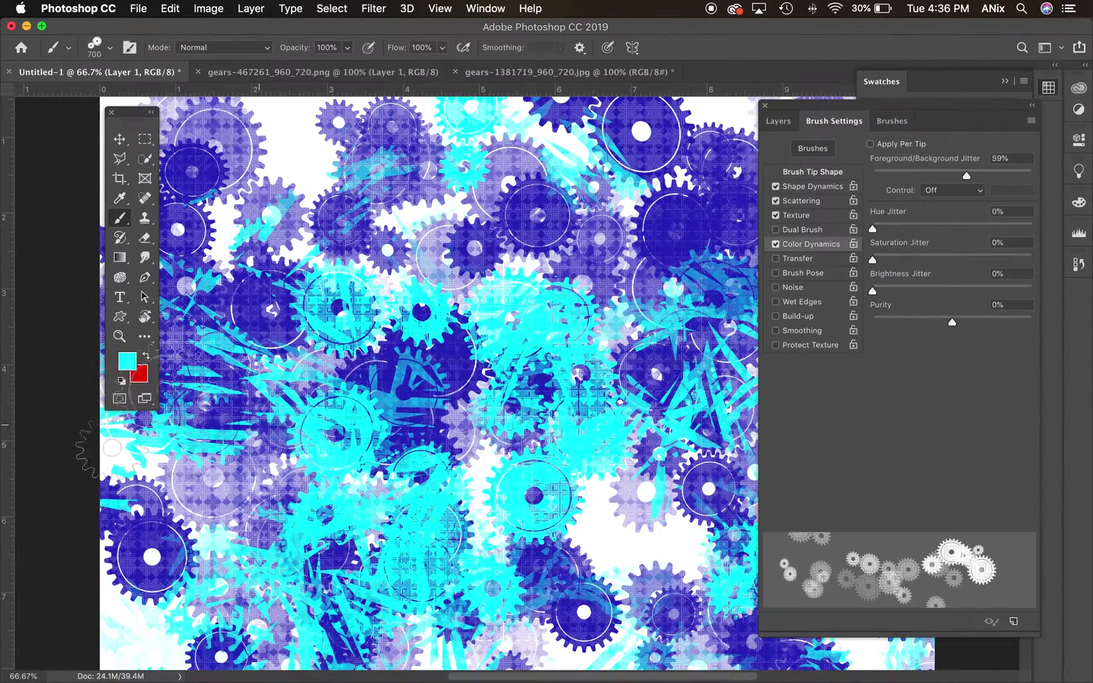
Step: Make the foreground colour green 00ff48 and the background colour blue
{"action": "left_click", "coordinate": [127, 362]}
{"action": "left_click_drag", "start_coordinate": [513, 434], "coordinate": [511, 531]}
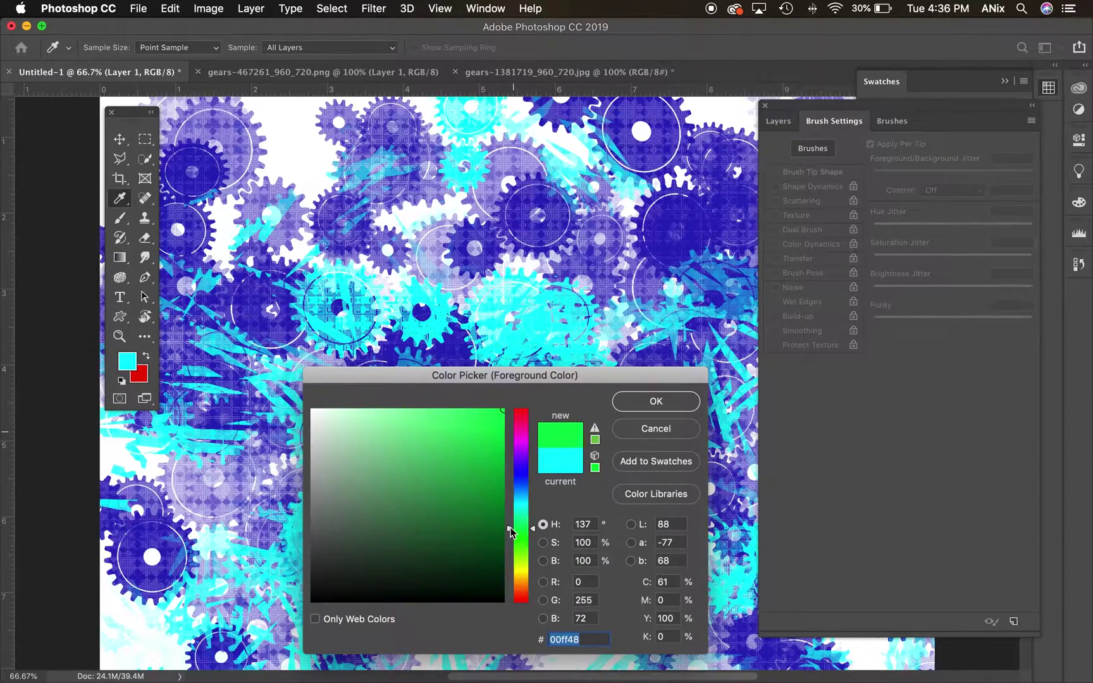
{"action": "left_click", "coordinate": [656, 402]}
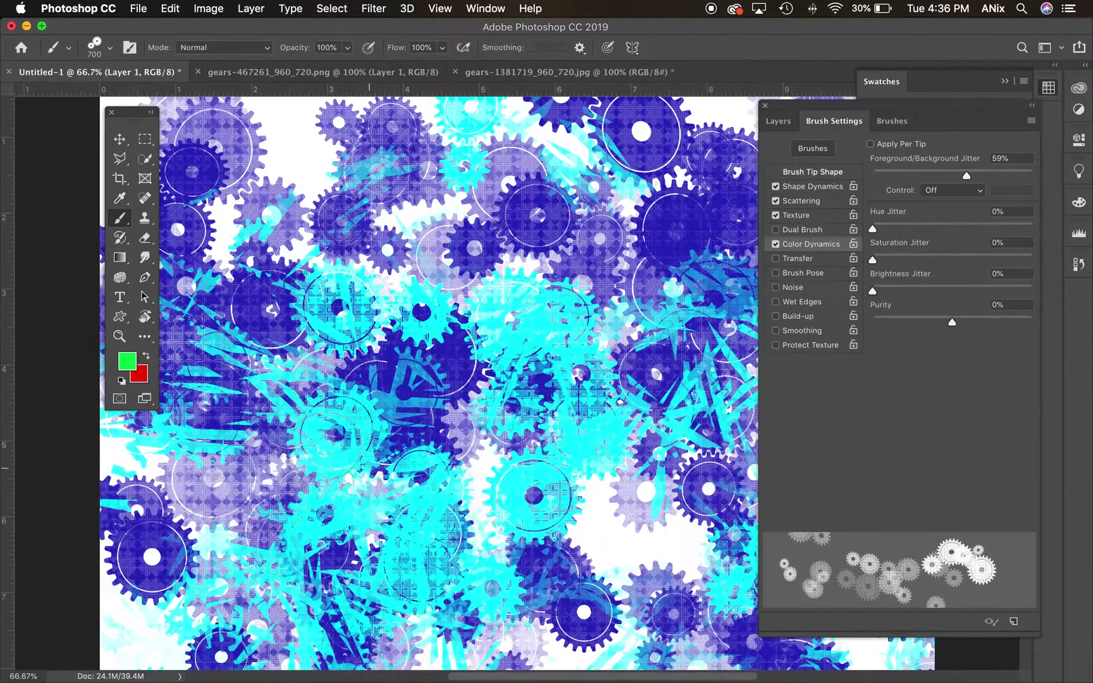
{"action": "left_click", "coordinate": [140, 375]}
{"action": "mouse_move", "coordinate": [524, 456]}
{"action": "left_mouse_down"}
{"action": "mouse_move", "coordinate": [525, 475]}
{"action": "mouse_move", "coordinate": [502, 449]}
{"action": "mouse_move", "coordinate": [522, 464]}
{"action": "left_mouse_up"}
{"action": "left_click", "coordinate": [643, 403]}
{"action": "key", "text": "b"}
{"action": "left_click", "coordinate": [778, 121]}
Step: Add Layer 2, set 60% foreground/background jitter with hue and saturation jitter, and paint green gears
{"action": "left_click", "coordinate": [891, 621]}
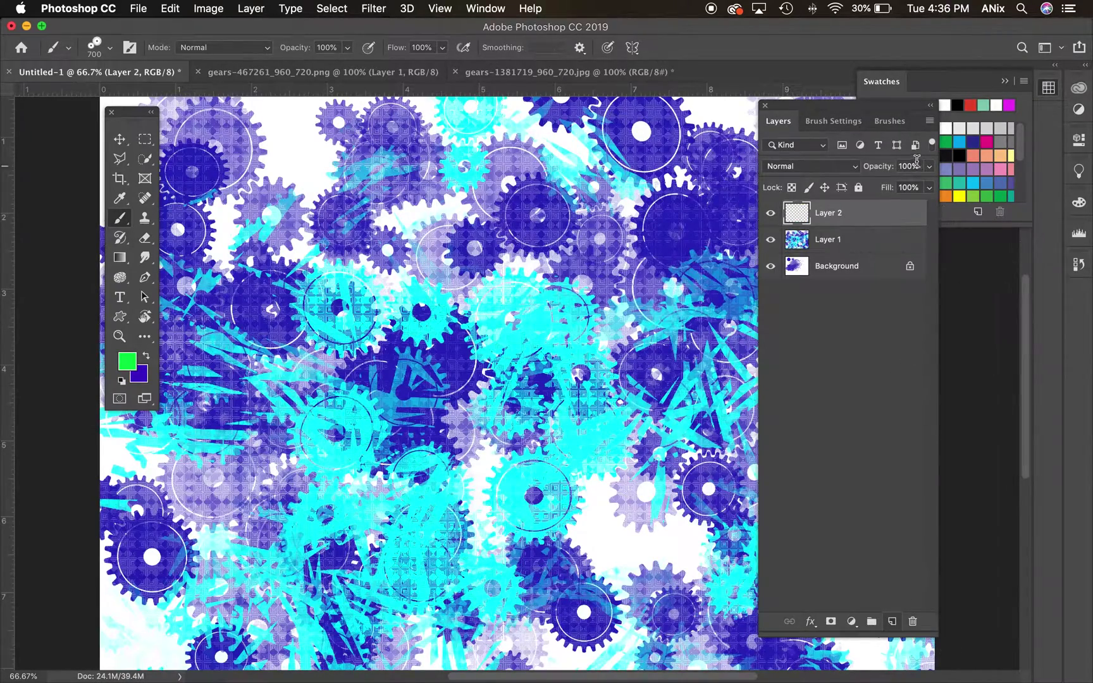
{"action": "left_click", "coordinate": [851, 121]}
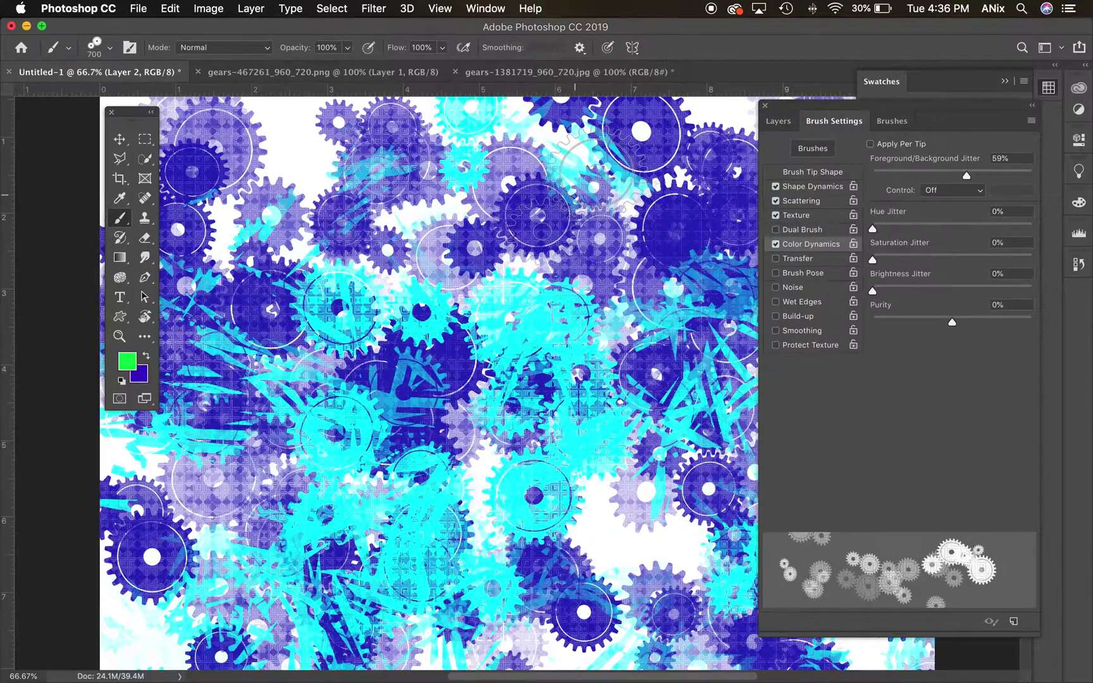
{"action": "left_click_drag", "start_coordinate": [962, 179], "coordinate": [968, 174]}
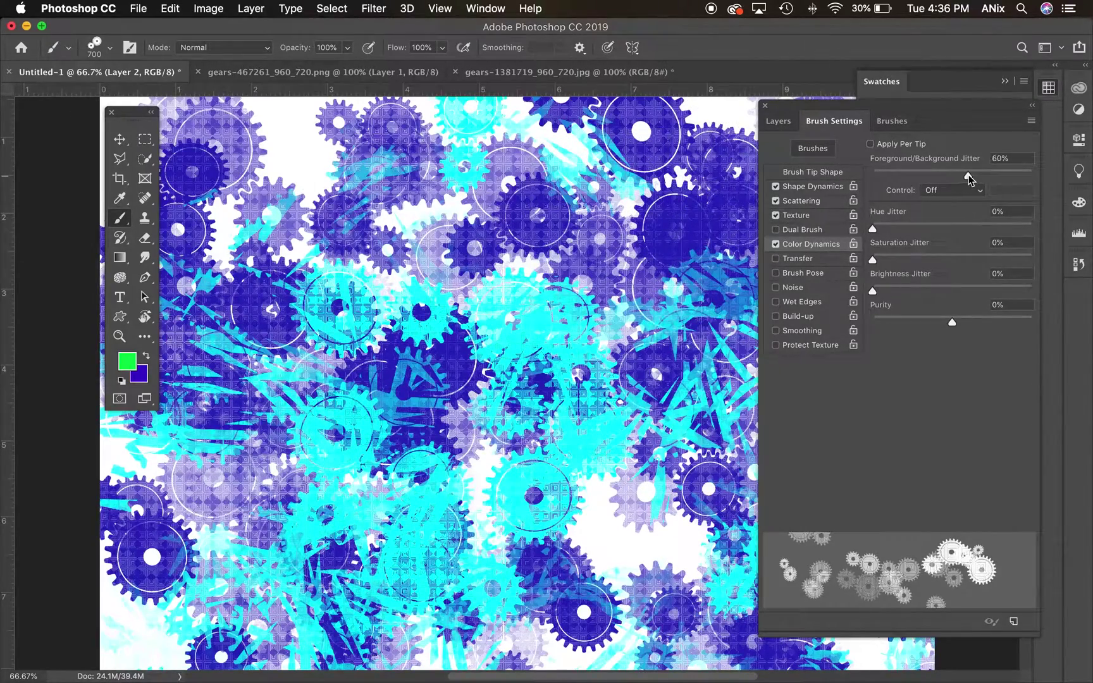
{"action": "left_click_drag", "start_coordinate": [872, 228], "coordinate": [930, 231]}
{"action": "left_click_drag", "start_coordinate": [876, 265], "coordinate": [954, 262]}
{"action": "left_click", "coordinate": [639, 215]}
{"action": "mouse_move", "coordinate": [481, 227]}
{"action": "left_mouse_down"}
{"action": "mouse_move", "coordinate": [354, 189]}
{"action": "mouse_move", "coordinate": [215, 544]}
{"action": "mouse_move", "coordinate": [405, 638]}
{"action": "left_mouse_up"}
Step: Add brightness jitter, raise foreground/background jitter to 88% and hue jitter to 100%, and paint purple gears
{"action": "left_click_drag", "start_coordinate": [873, 291], "coordinate": [972, 323]}
{"action": "left_click_drag", "start_coordinate": [969, 175], "coordinate": [1012, 176]}
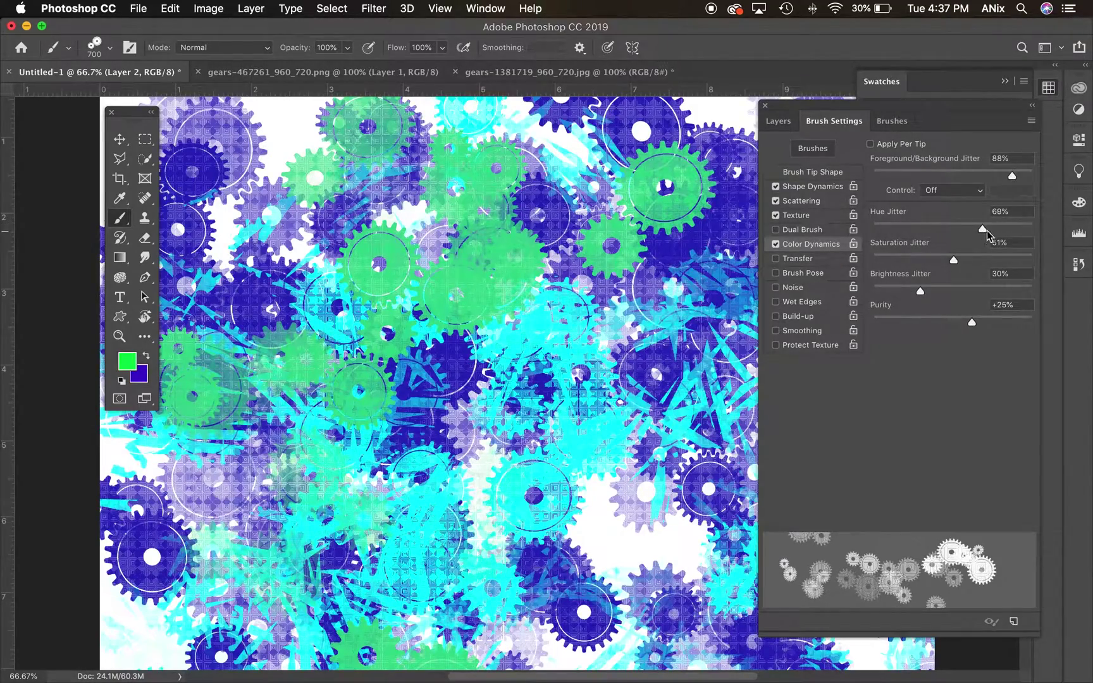
{"action": "left_click_drag", "start_coordinate": [988, 235], "coordinate": [1031, 229]}
{"action": "mouse_move", "coordinate": [689, 133]}
{"action": "left_mouse_down"}
{"action": "mouse_move", "coordinate": [692, 183]}
{"action": "mouse_move", "coordinate": [341, 253]}
{"action": "mouse_move", "coordinate": [339, 512]}
{"action": "mouse_move", "coordinate": [727, 537]}
{"action": "mouse_move", "coordinate": [936, 569]}
{"action": "mouse_move", "coordinate": [753, 95]}
{"action": "mouse_move", "coordinate": [658, 156]}
{"action": "mouse_move", "coordinate": [74, 634]}
{"action": "mouse_move", "coordinate": [316, 146]}
{"action": "mouse_move", "coordinate": [392, 101]}
{"action": "left_mouse_up"}
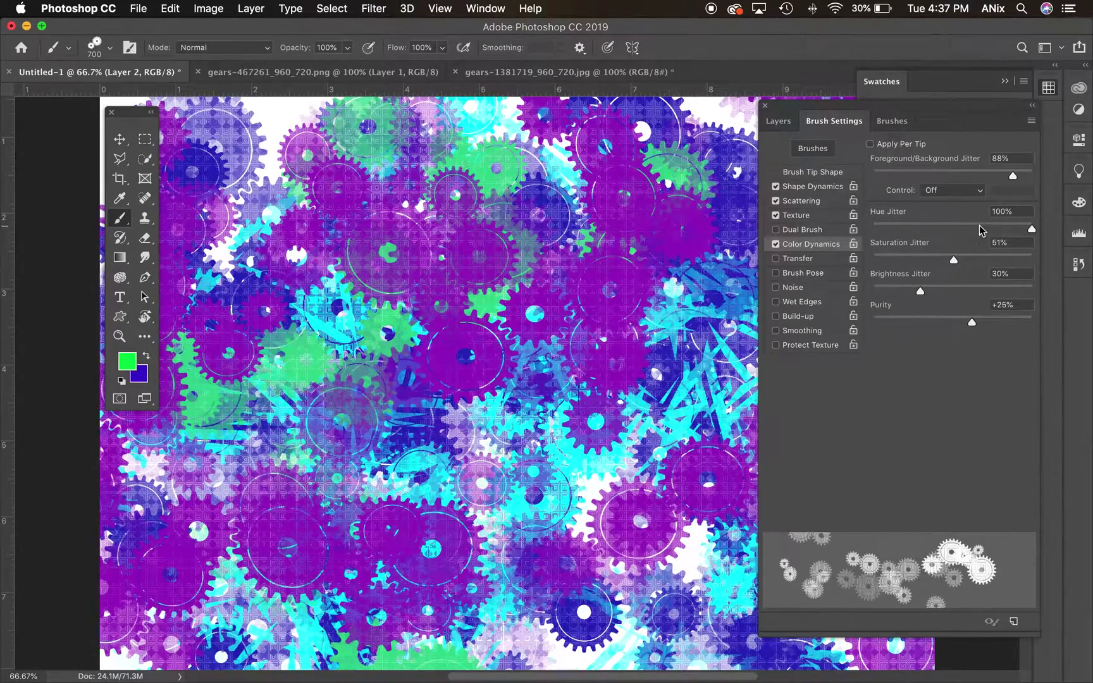
Step: Lower hue jitter to 9% and paint teal, purple and green gears across the canvas
{"action": "left_click_drag", "start_coordinate": [981, 230], "coordinate": [886, 229]}
{"action": "mouse_move", "coordinate": [626, 158]}
{"action": "left_mouse_down"}
{"action": "mouse_move", "coordinate": [632, 177]}
{"action": "mouse_move", "coordinate": [442, 266]}
{"action": "mouse_move", "coordinate": [550, 430]}
{"action": "left_mouse_up"}
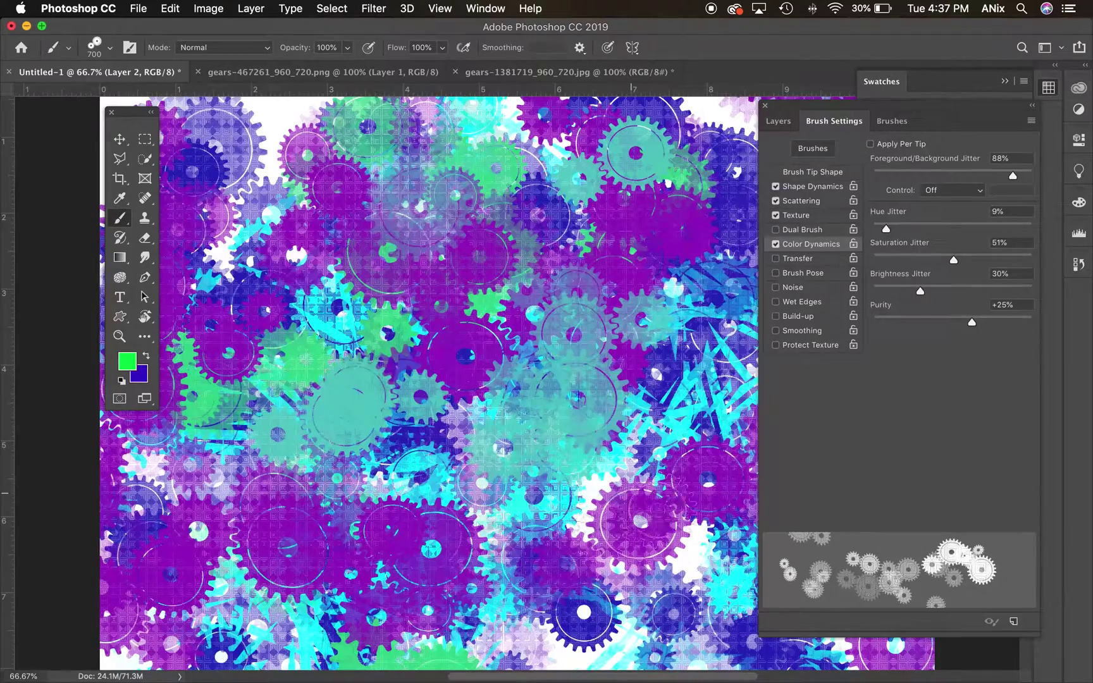
{"action": "mouse_move", "coordinate": [633, 493]}
{"action": "left_mouse_down"}
{"action": "mouse_move", "coordinate": [493, 557]}
{"action": "mouse_move", "coordinate": [291, 493]}
{"action": "left_mouse_up"}
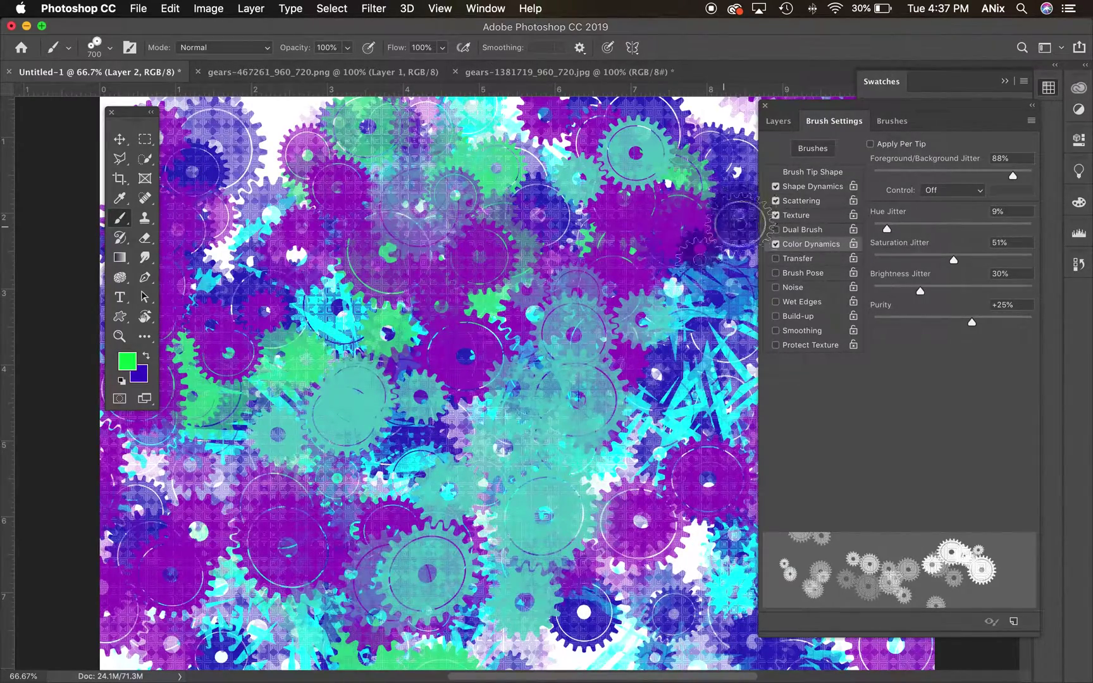
{"action": "mouse_move", "coordinate": [740, 222]}
{"action": "left_mouse_down"}
{"action": "mouse_move", "coordinate": [727, 569]}
{"action": "mouse_move", "coordinate": [632, 253]}
{"action": "mouse_move", "coordinate": [392, 189]}
{"action": "mouse_move", "coordinate": [190, 530]}
{"action": "left_mouse_up"}
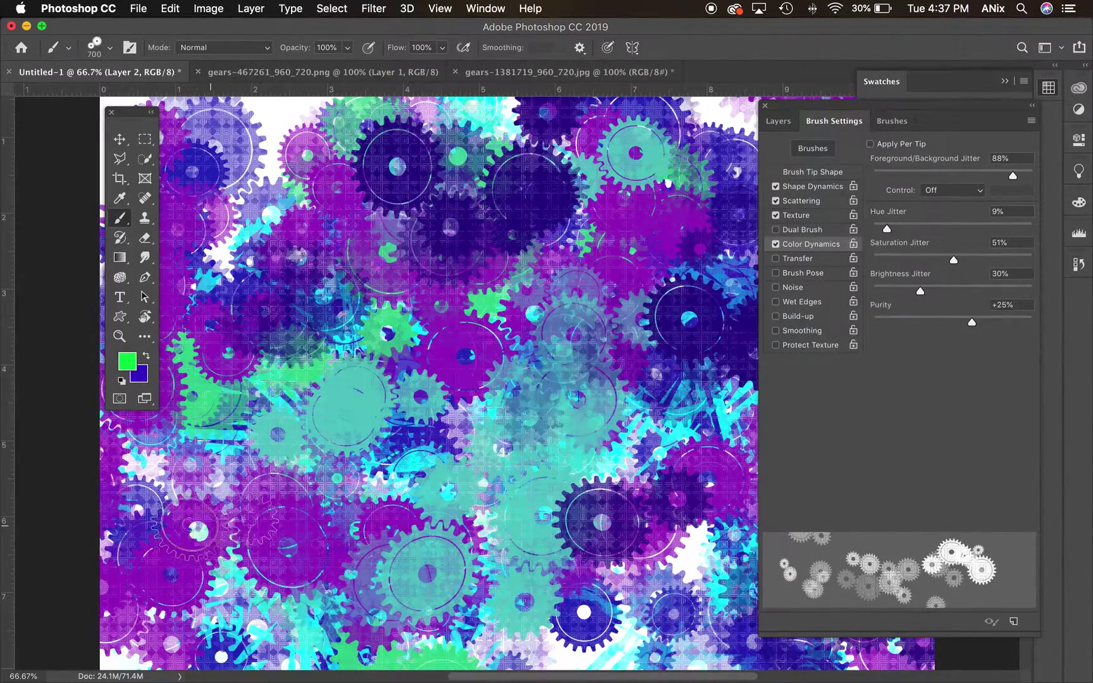
{"action": "left_click_drag", "start_coordinate": [538, 493], "coordinate": [632, 284]}
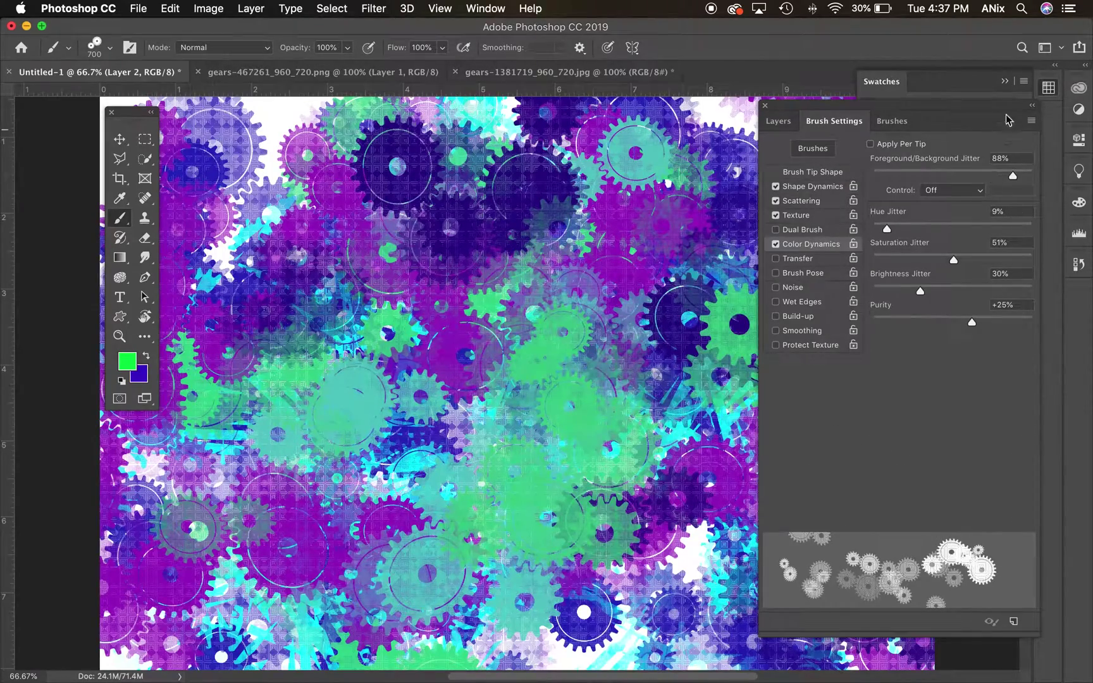
{"action": "left_click", "coordinate": [778, 121]}
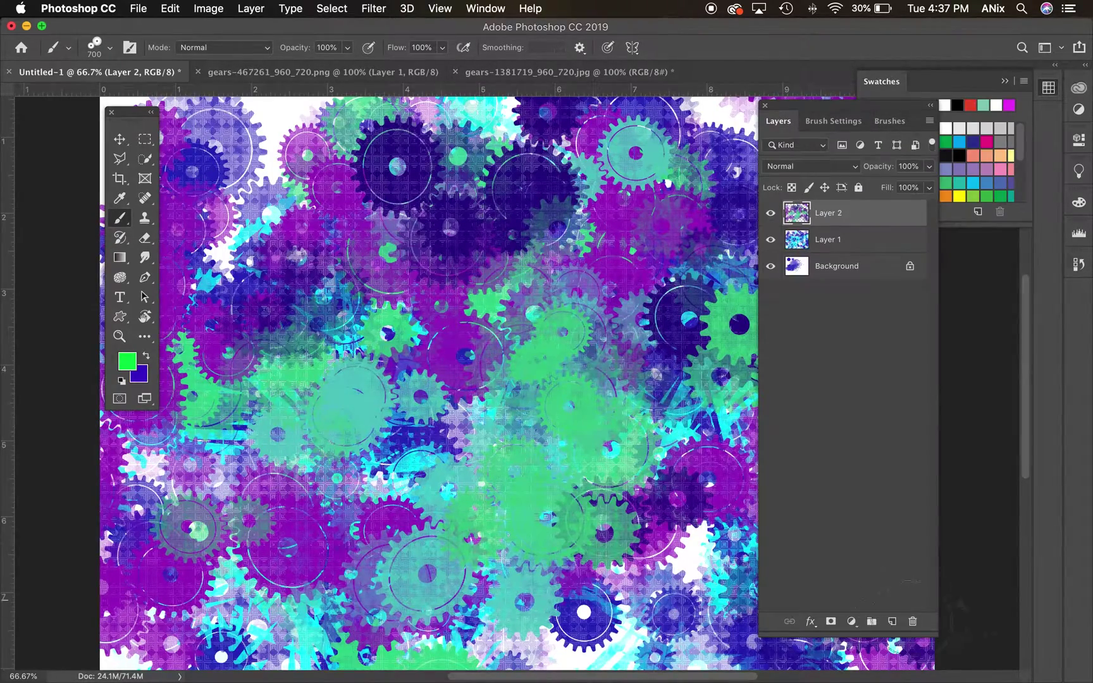
Step: Add Layer 3 and enable Transfer with 12% Opacity Jitter and 53% Flow Jitter
{"action": "left_click", "coordinate": [891, 622]}
{"action": "left_click", "coordinate": [834, 121]}
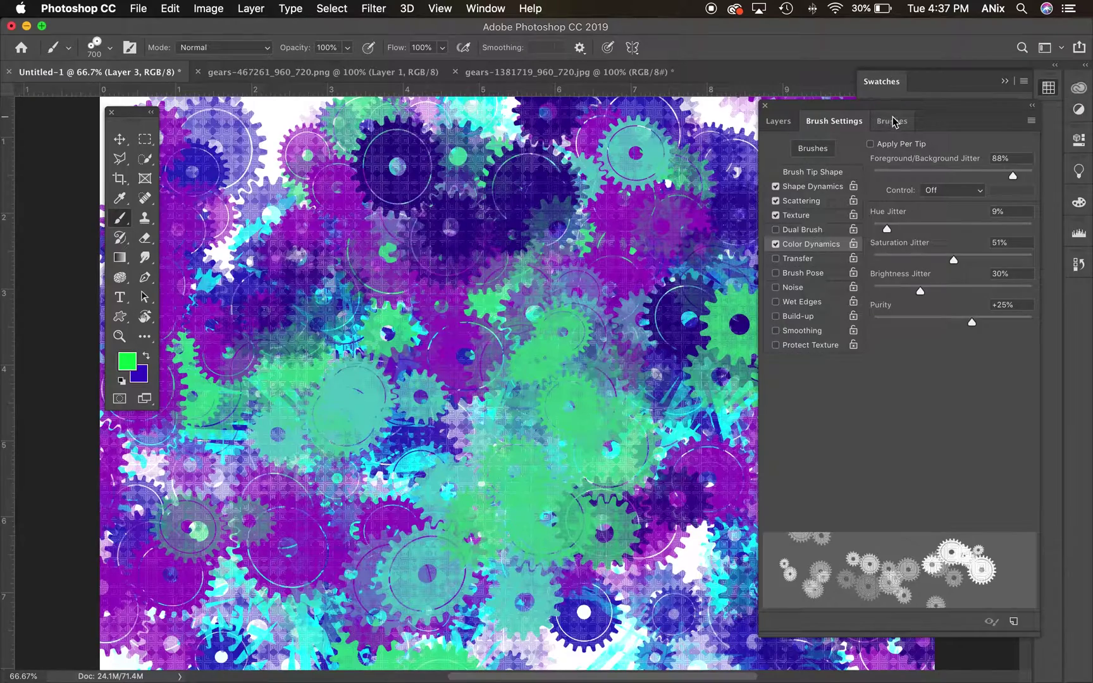
{"action": "left_click", "coordinate": [799, 259]}
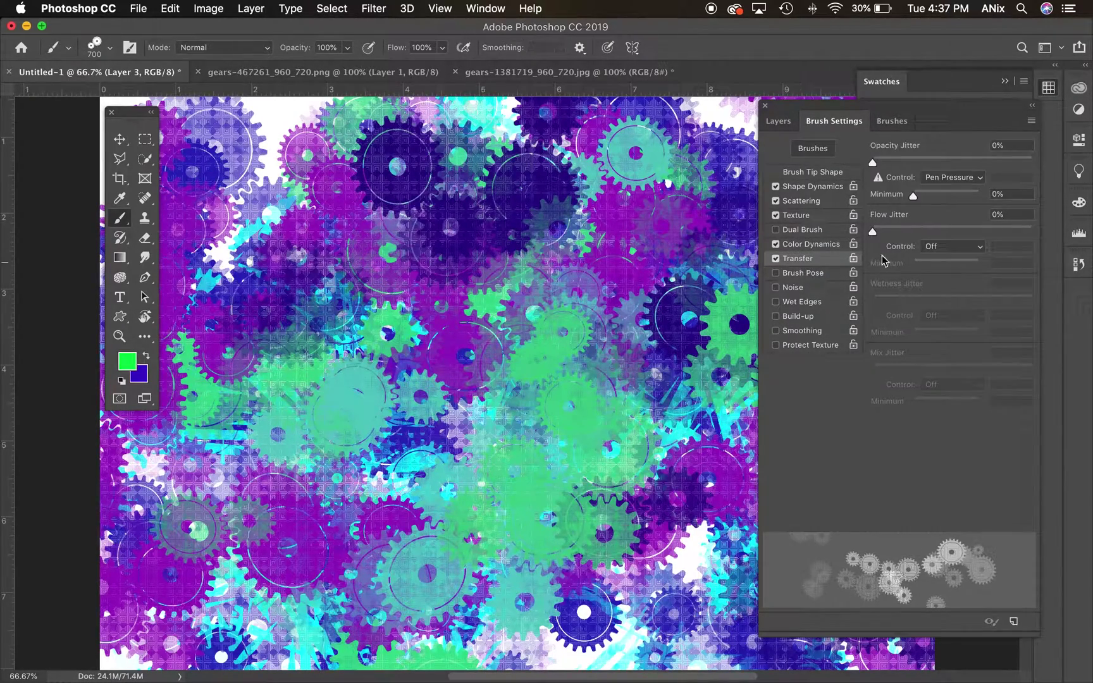
{"action": "mouse_move", "coordinate": [873, 166]}
{"action": "left_mouse_down"}
{"action": "mouse_move", "coordinate": [996, 163]}
{"action": "mouse_move", "coordinate": [891, 164]}
{"action": "left_mouse_up"}
{"action": "left_click_drag", "start_coordinate": [873, 232], "coordinate": [977, 238]}
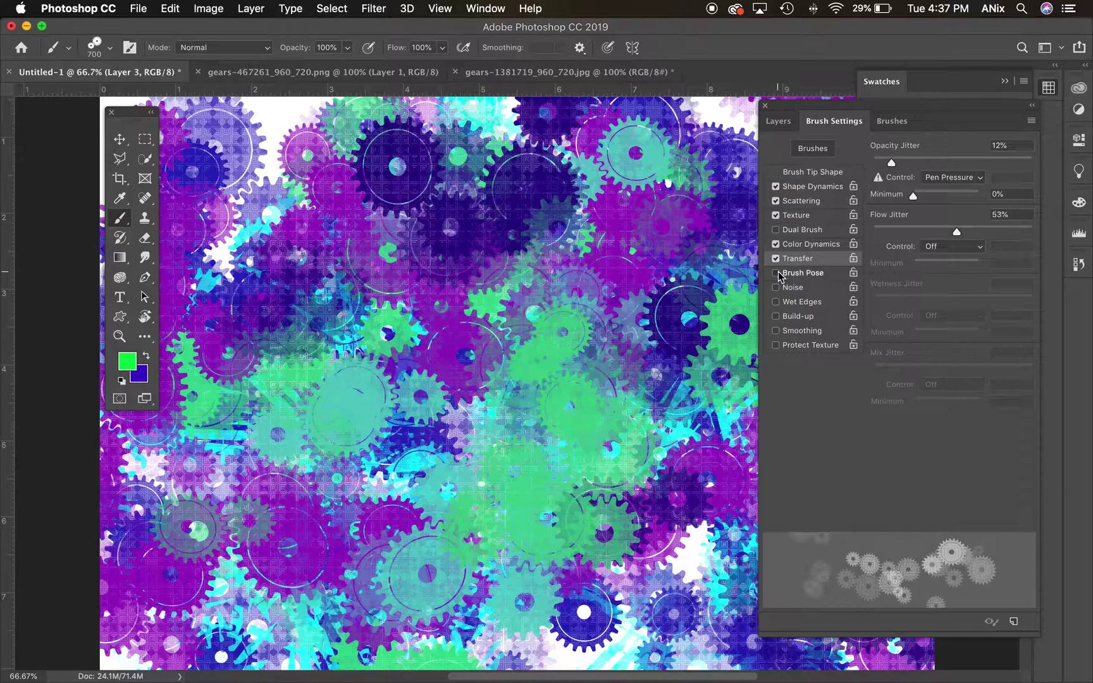
Step: Try the Brush Pose tilt settings, leave Brush Pose off, and enable Wet Edges
{"action": "left_click", "coordinate": [822, 272]}
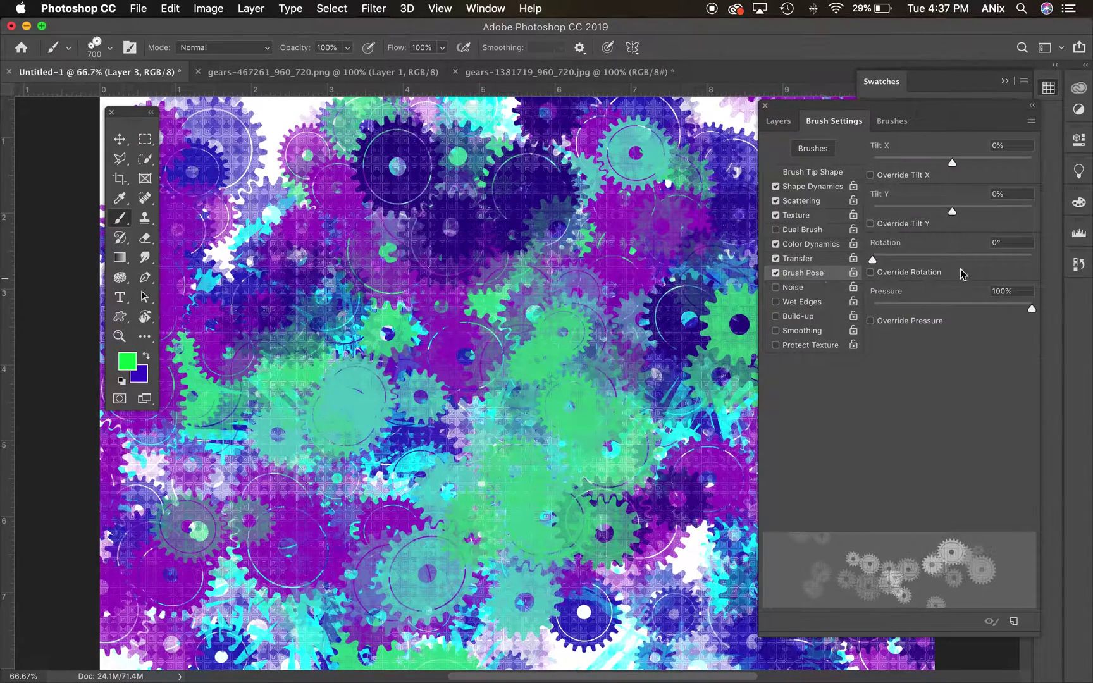
{"action": "left_click_drag", "start_coordinate": [953, 164], "coordinate": [988, 164]}
{"action": "left_click_drag", "start_coordinate": [951, 212], "coordinate": [927, 211]}
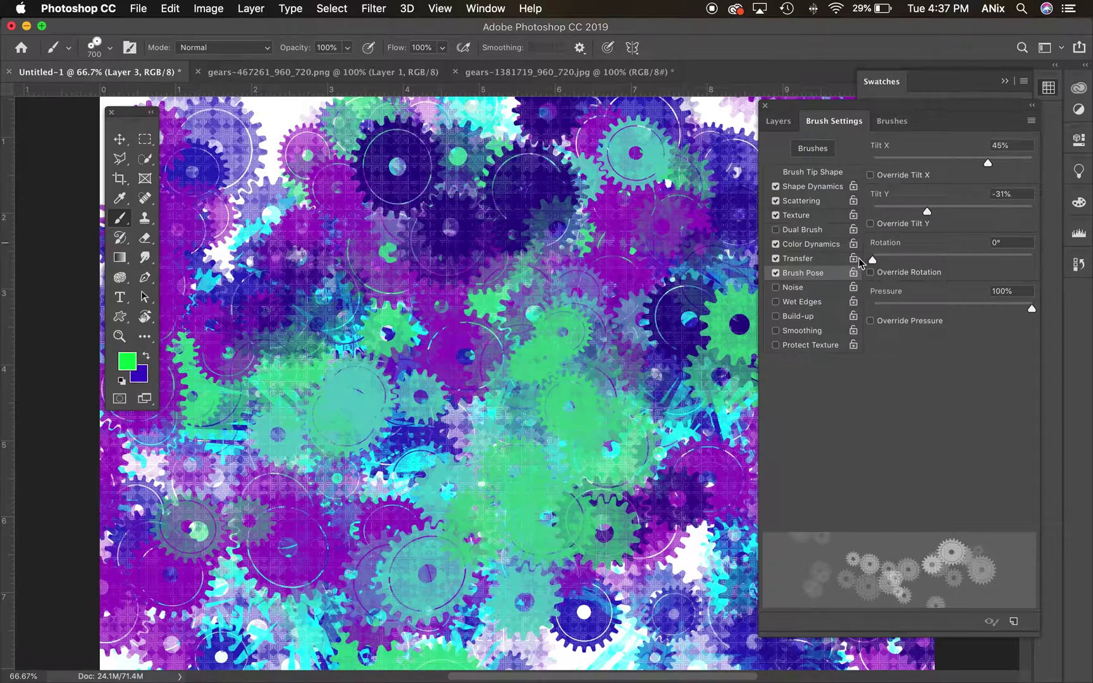
{"action": "left_click", "coordinate": [776, 273]}
{"action": "left_click", "coordinate": [803, 303]}
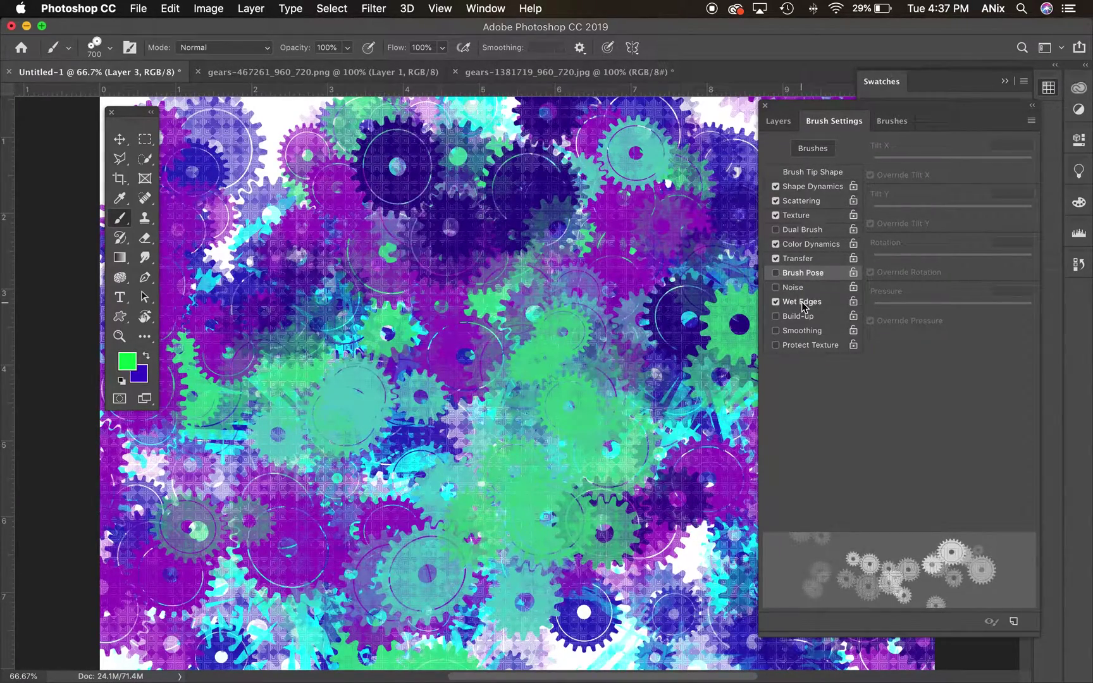
{"action": "left_click", "coordinate": [778, 121]}
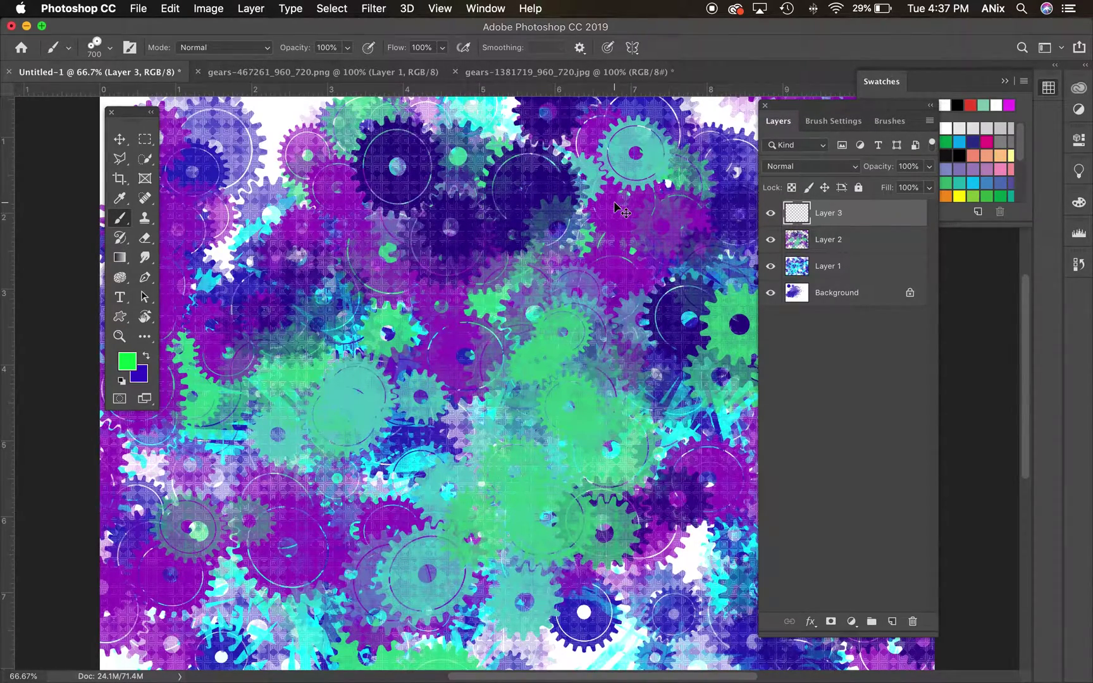
Step: Fill Layer 3 with the blue background colour, pick white, and enlarge the brush to 1400
{"action": "key", "text": "super+BackSpace"}
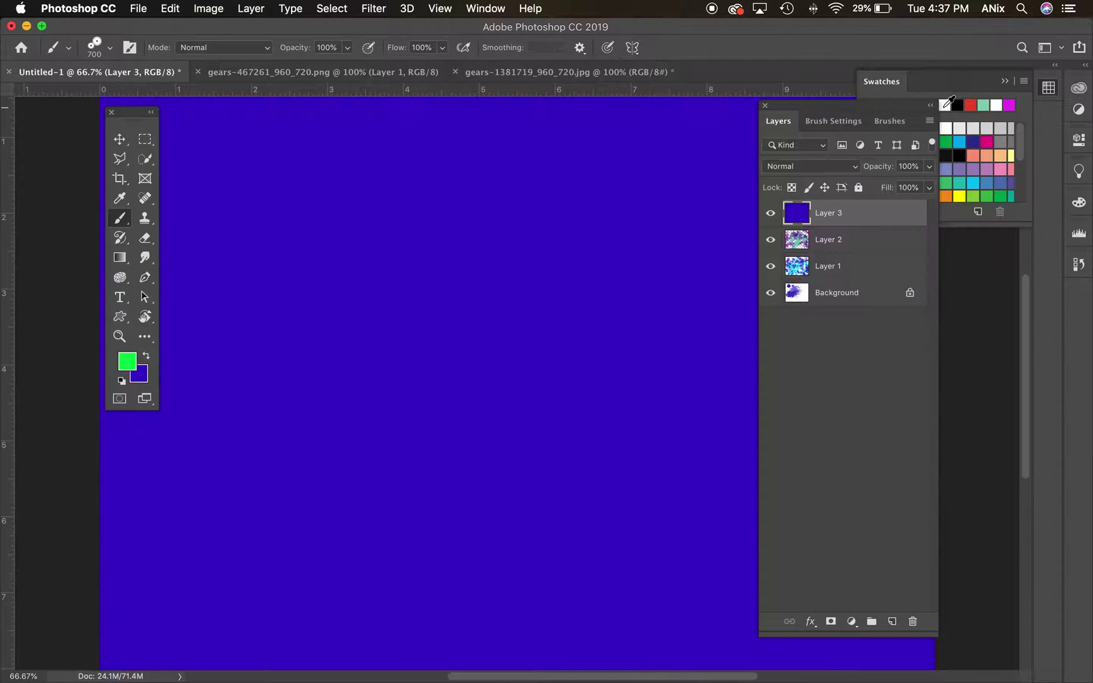
{"action": "left_click", "coordinate": [948, 107]}
{"action": "key", "text": "bracketright"}
{"action": "key", "text": "bracketright"}
{"action": "key", "text": "bracketright"}
{"action": "key", "text": "bracketright"}
{"action": "key", "text": "bracketright"}
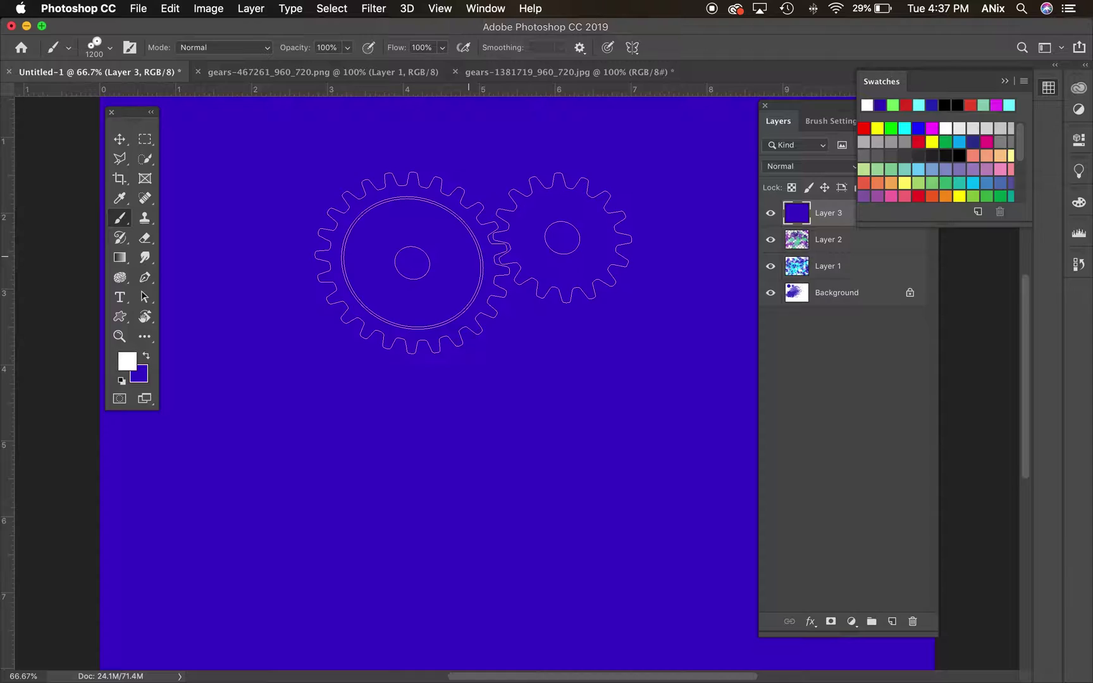
{"action": "key", "text": "bracketright"}
Step: Stamp about a dozen translucent purple gears all over the canvas
{"action": "left_click", "coordinate": [360, 265]}
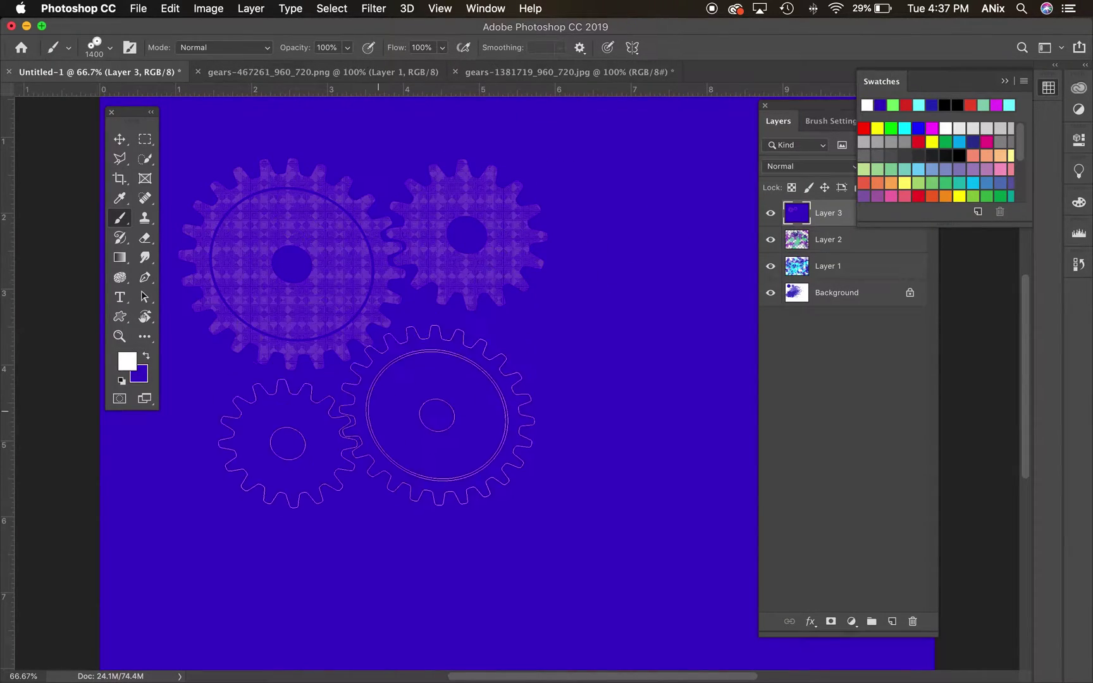
{"action": "left_click", "coordinate": [376, 416]}
{"action": "left_click", "coordinate": [639, 304]}
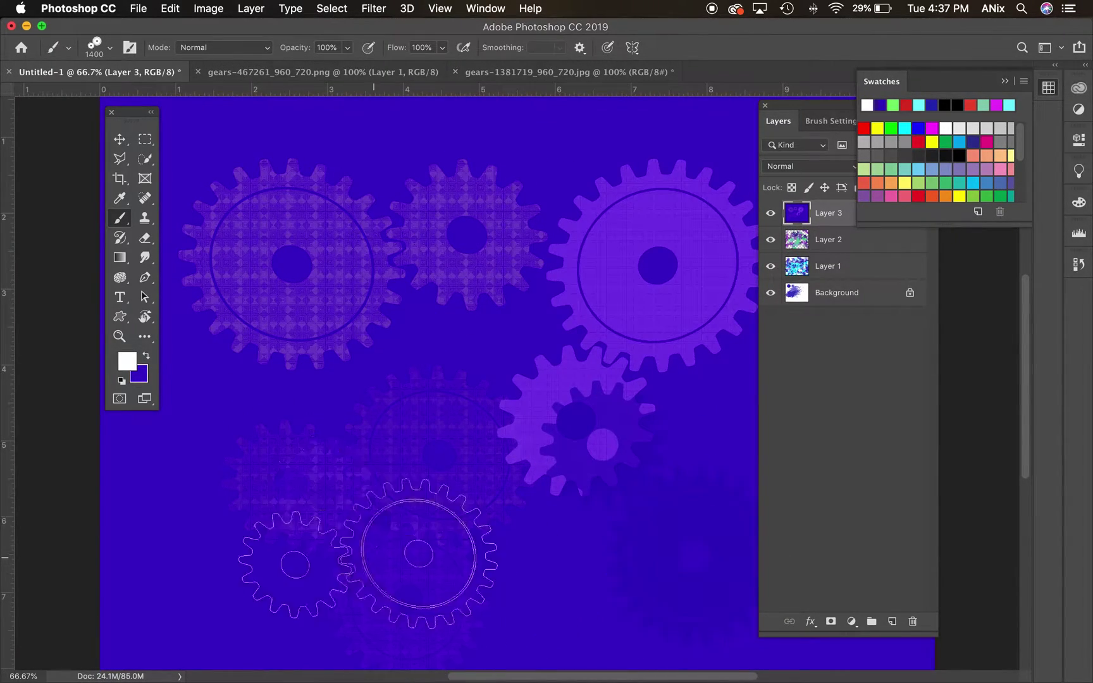
{"action": "left_click", "coordinate": [250, 510]}
{"action": "left_click", "coordinate": [591, 190]}
{"action": "left_click", "coordinate": [667, 430]}
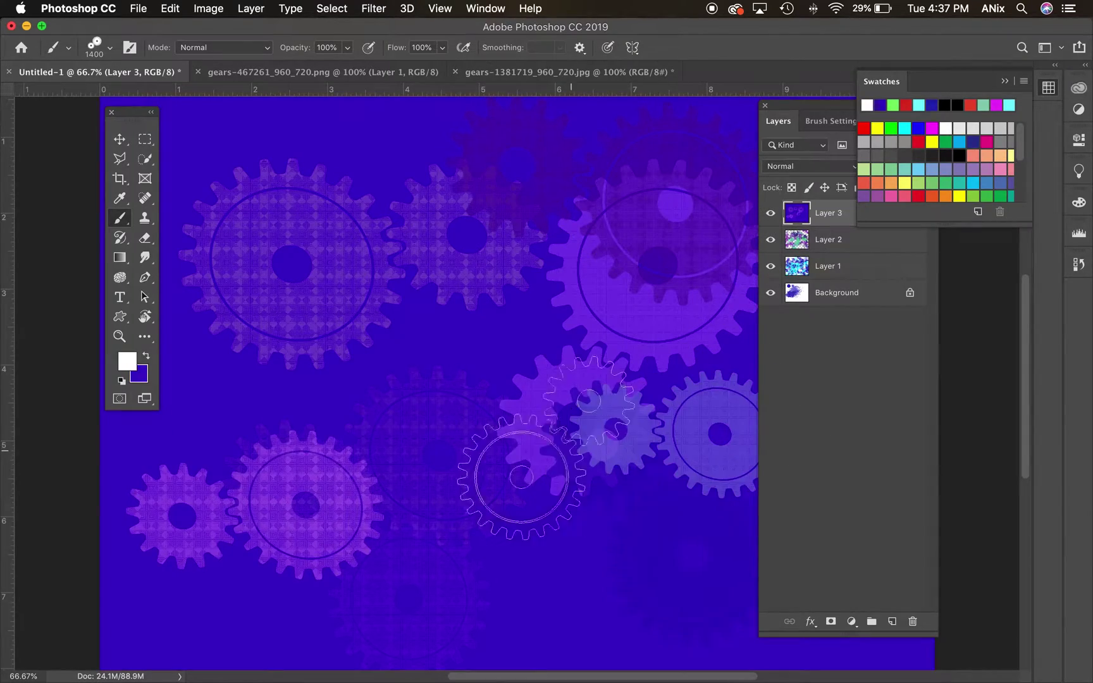
{"action": "left_click", "coordinate": [303, 368]}
{"action": "left_click", "coordinate": [274, 195]}
{"action": "left_click", "coordinate": [480, 155]}
{"action": "left_click", "coordinate": [550, 394]}
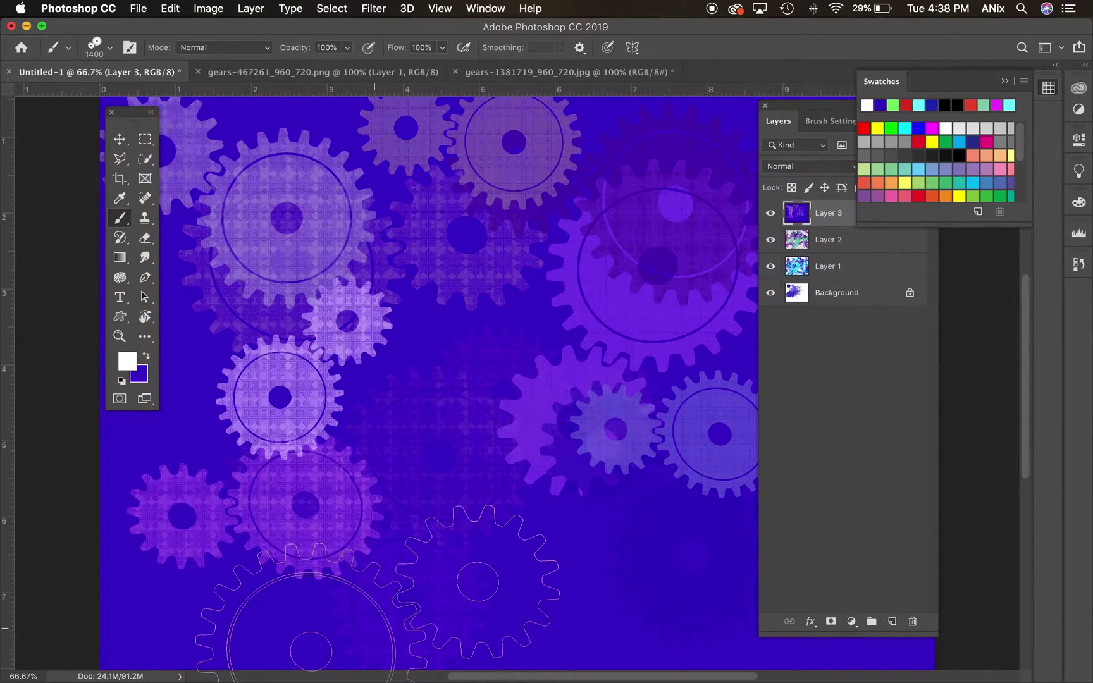
{"action": "left_click", "coordinate": [378, 594]}
Step: Add an empty Layer 4 from the Layers panel
{"action": "left_click", "coordinate": [783, 548]}
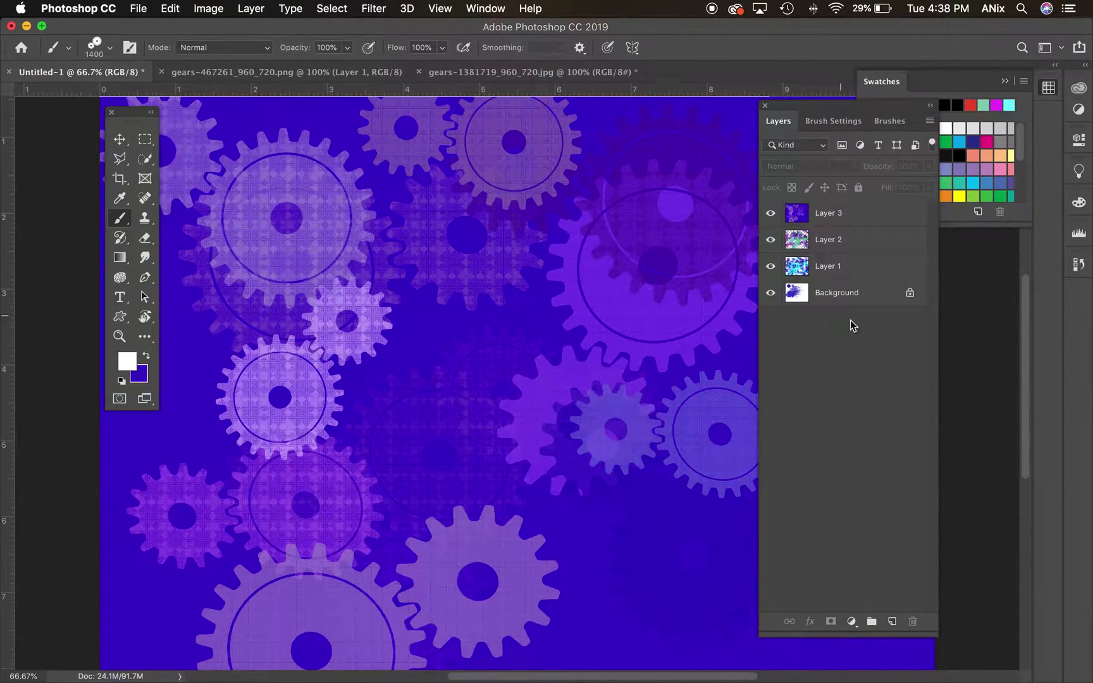
{"action": "left_click", "coordinate": [892, 622]}
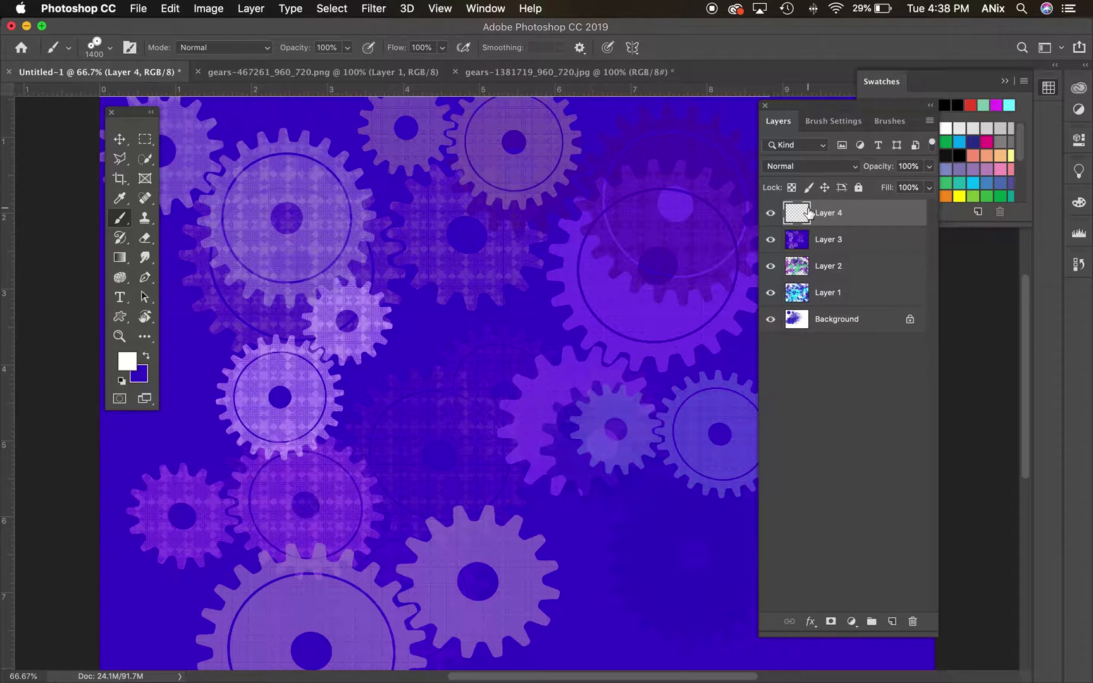
{"action": "left_click", "coordinate": [824, 122]}
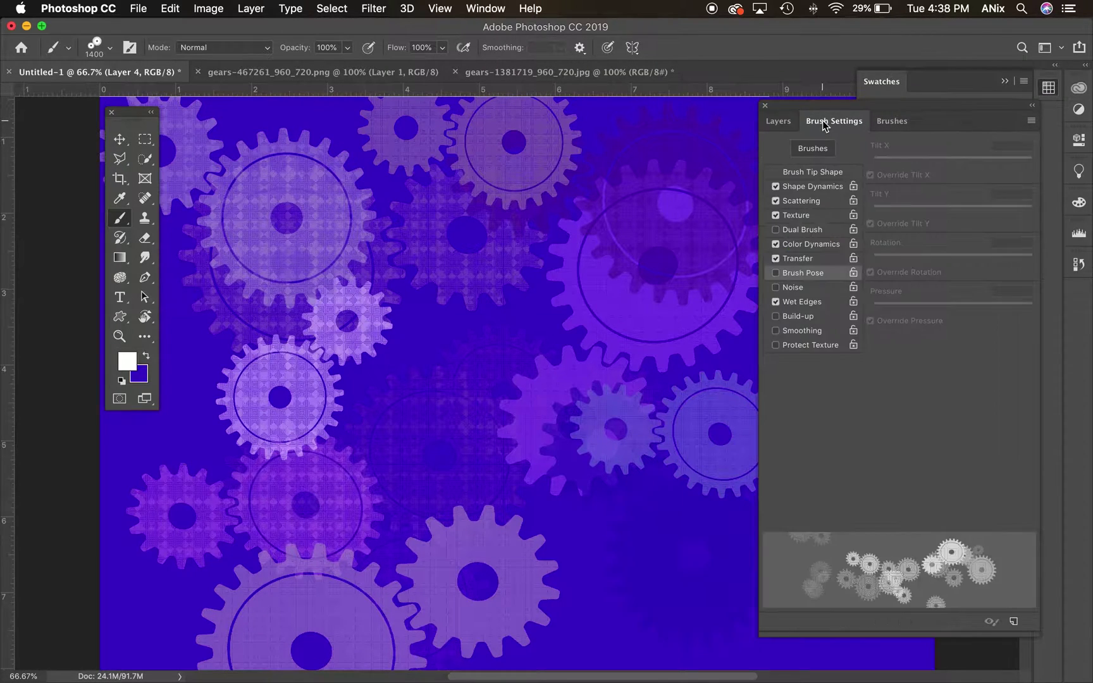
Step: Turn off Wet Edges, Transfer, Color Dynamics, Texture and Scattering for the gear brush
{"action": "left_click", "coordinate": [776, 258]}
{"action": "left_click", "coordinate": [776, 301]}
{"action": "left_click", "coordinate": [776, 244]}
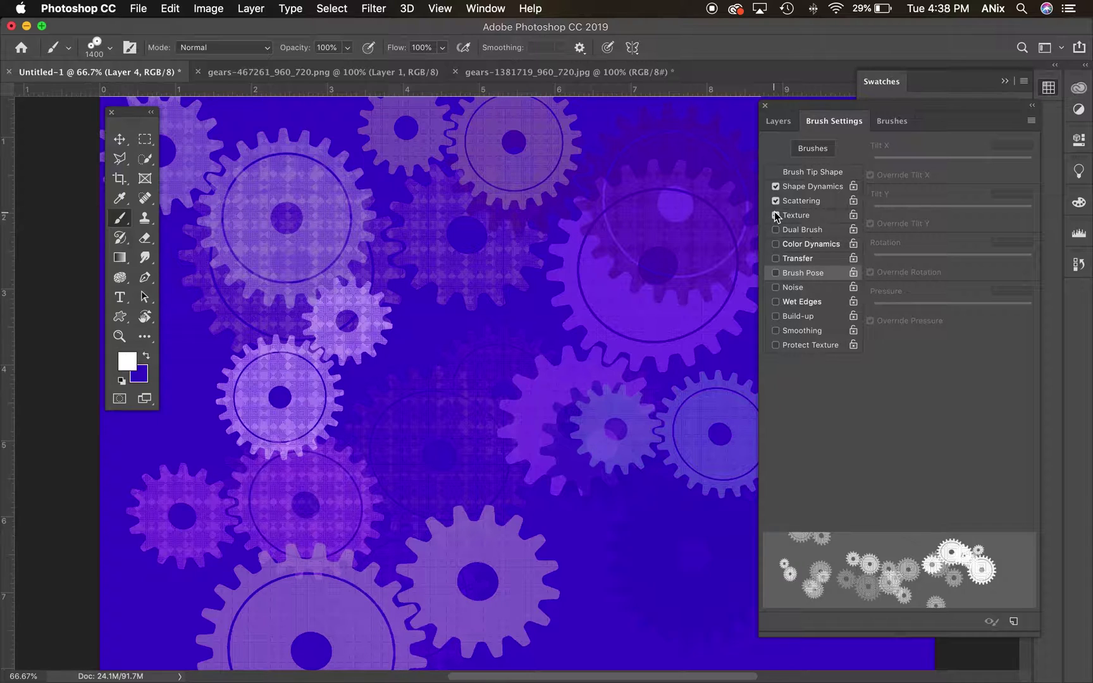
{"action": "left_click", "coordinate": [775, 215]}
{"action": "left_click", "coordinate": [775, 200]}
{"action": "left_click", "coordinate": [776, 187]}
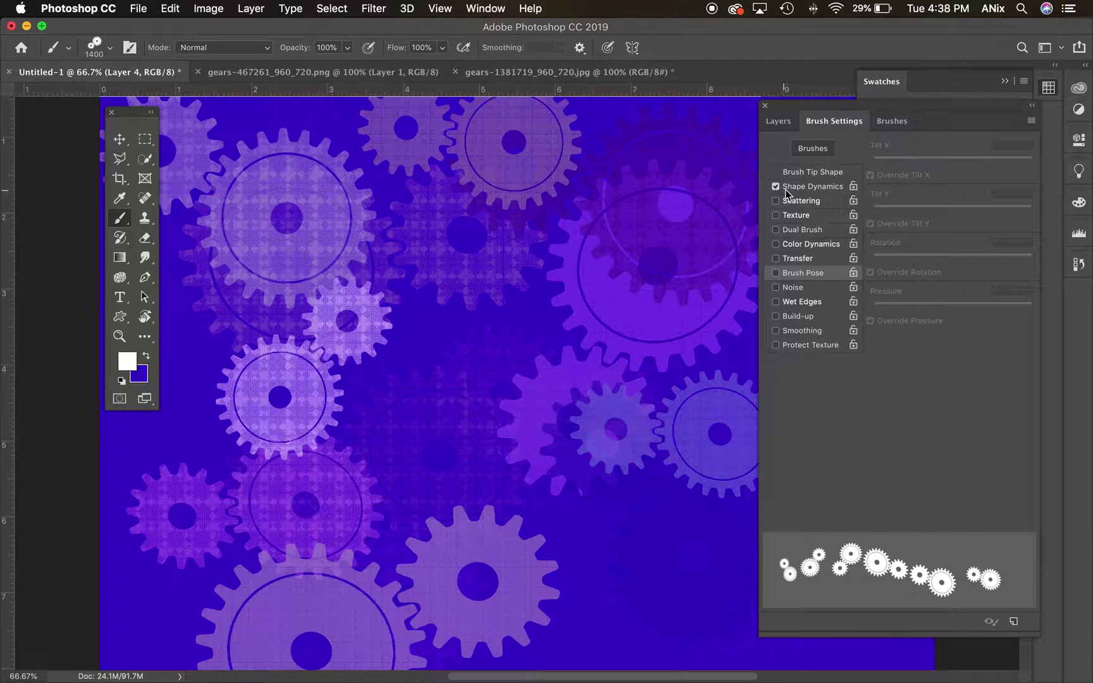
Step: Set Shape Dynamics size, angle and roundness jitter and minimum diameter to 0%
{"action": "left_click", "coordinate": [804, 187]}
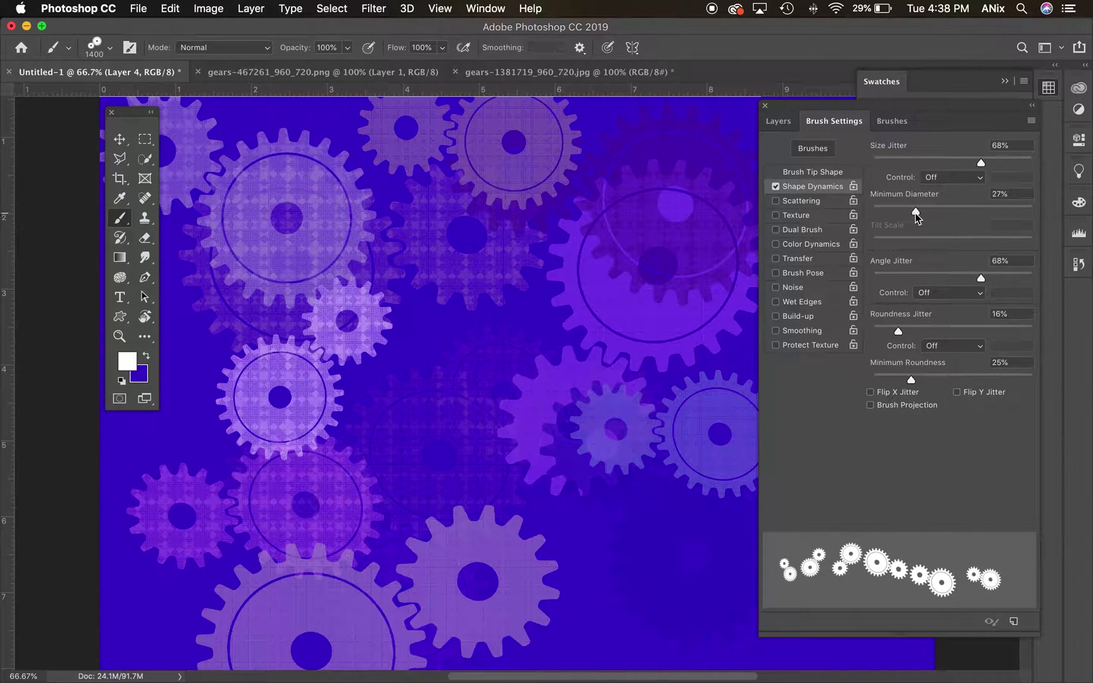
{"action": "left_click_drag", "start_coordinate": [916, 217], "coordinate": [870, 214]}
{"action": "left_click_drag", "start_coordinate": [981, 162], "coordinate": [872, 162]}
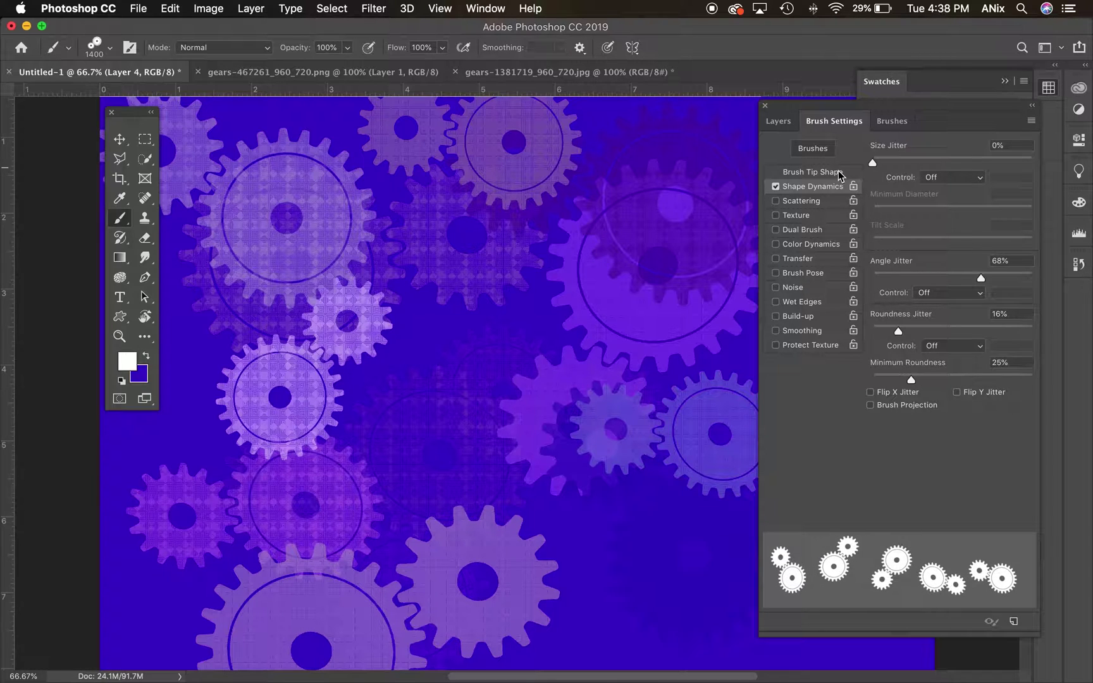
{"action": "left_click_drag", "start_coordinate": [982, 276], "coordinate": [873, 277]}
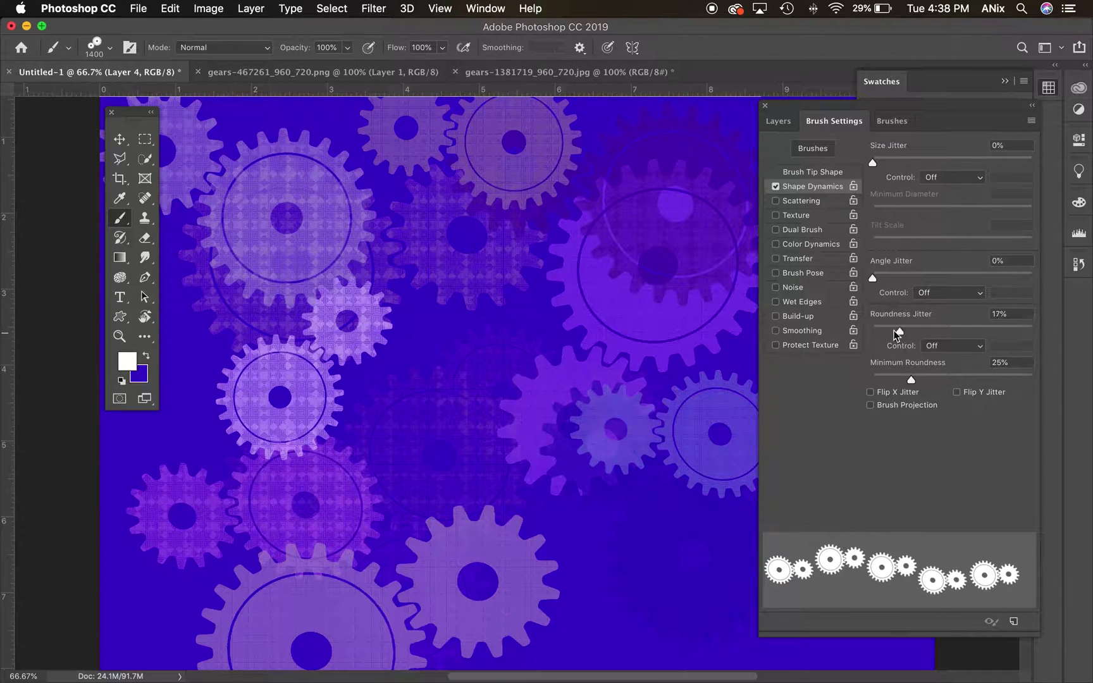
{"action": "left_click_drag", "start_coordinate": [897, 332], "coordinate": [871, 331]}
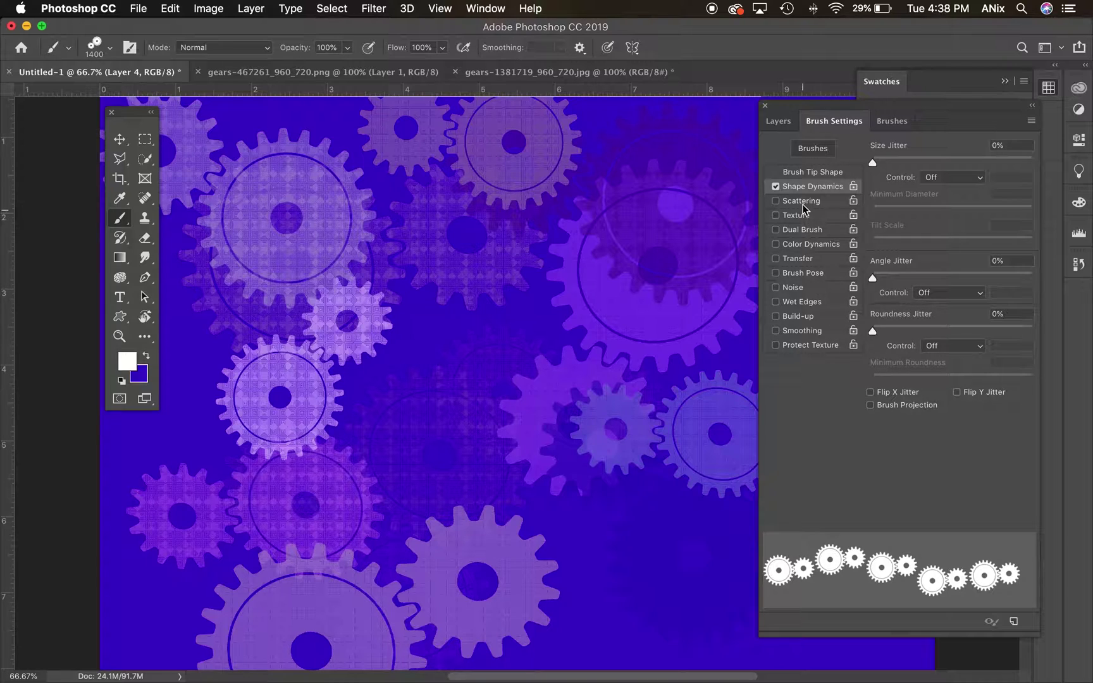
Step: Angle the tip to -77°, size the brush to 2000 px, and stamp one white gear pair
{"action": "left_click", "coordinate": [806, 174]}
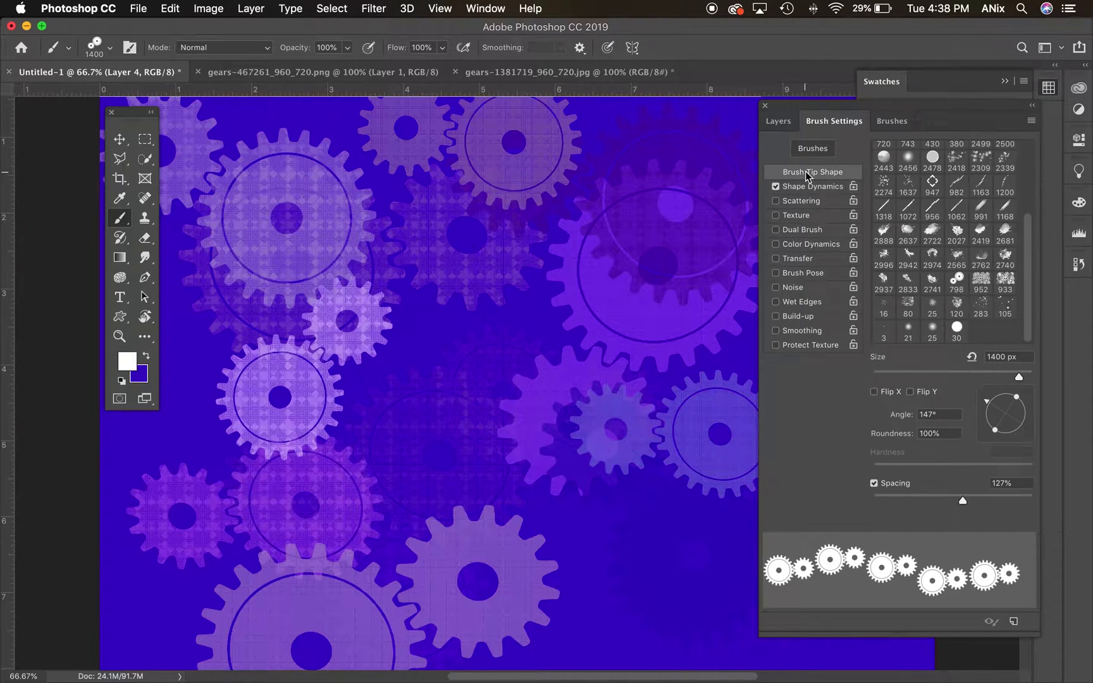
{"action": "left_click_drag", "start_coordinate": [1001, 405], "coordinate": [1013, 446]}
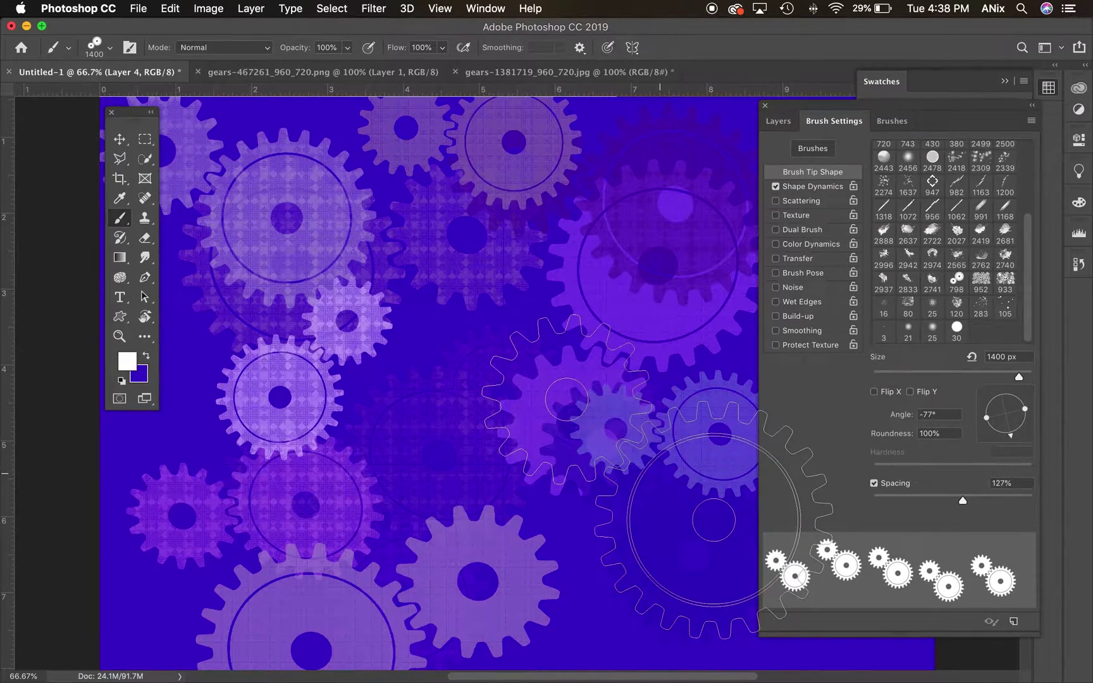
{"action": "key", "text": "bracketright"}
{"action": "key", "text": "bracketright"}
{"action": "key", "text": "bracketright"}
{"action": "key", "text": "bracketright"}
{"action": "key", "text": "bracketright"}
{"action": "key", "text": "bracketright"}
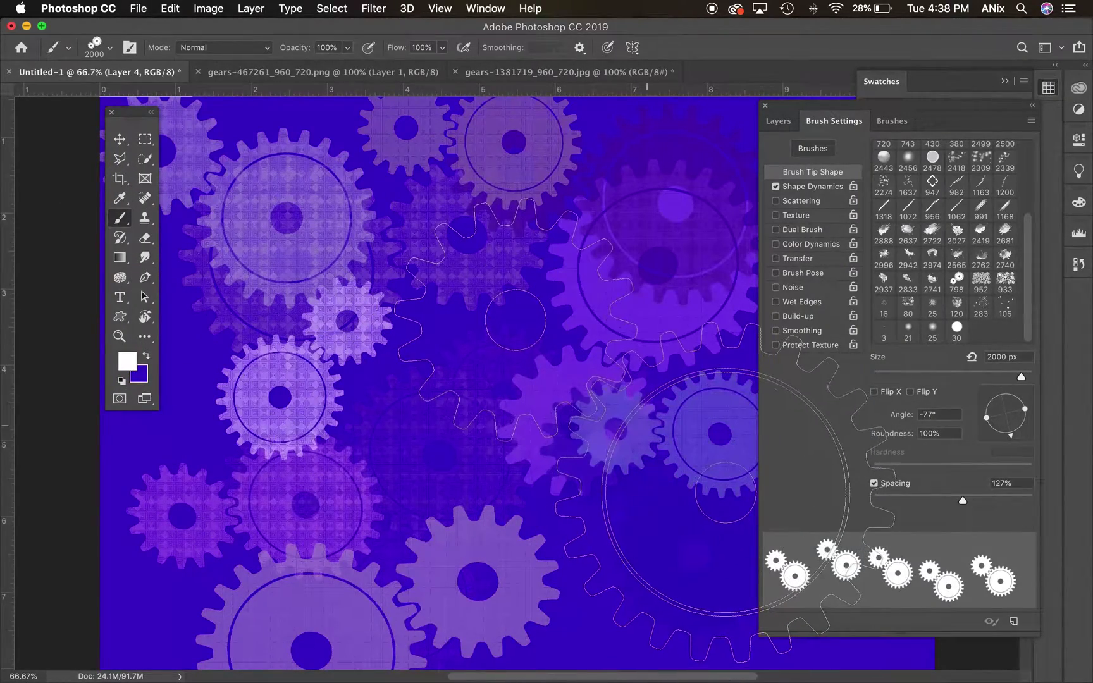
{"action": "left_click", "coordinate": [645, 430]}
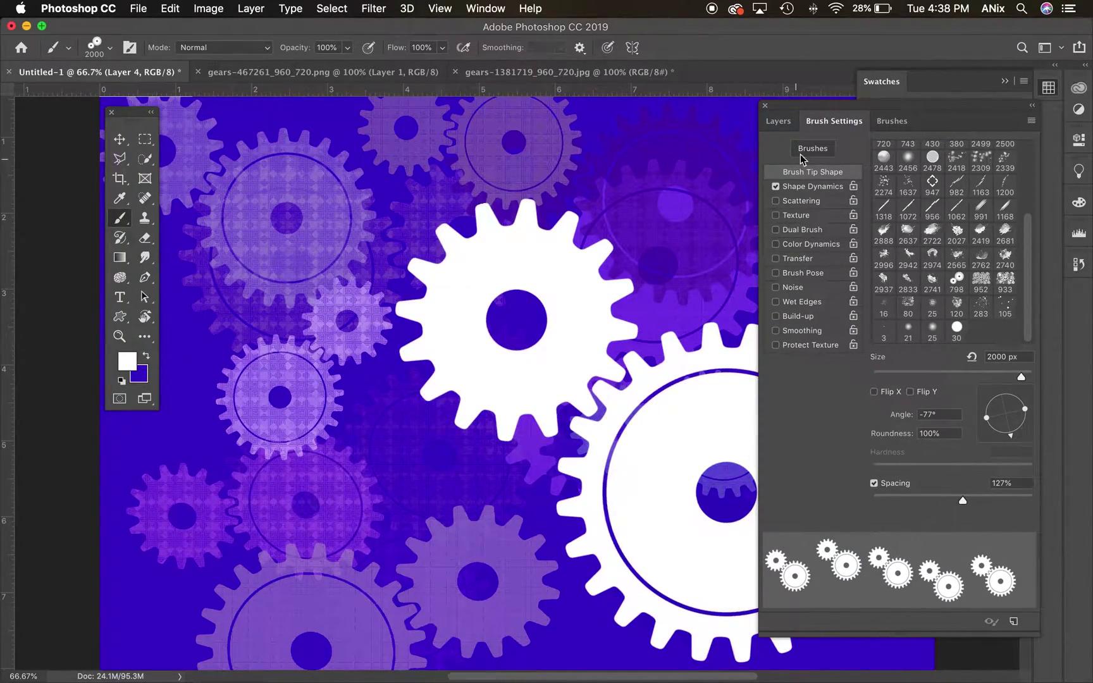
Step: Dock the Layers panel below Swatches and open Layer 4's blend mode list
{"action": "mouse_move", "coordinate": [851, 113]}
{"action": "left_mouse_down"}
{"action": "mouse_move", "coordinate": [897, 108]}
{"action": "mouse_move", "coordinate": [856, 112]}
{"action": "mouse_move", "coordinate": [905, 90]}
{"action": "mouse_move", "coordinate": [897, 116]}
{"action": "left_mouse_up"}
{"action": "left_click", "coordinate": [783, 119]}
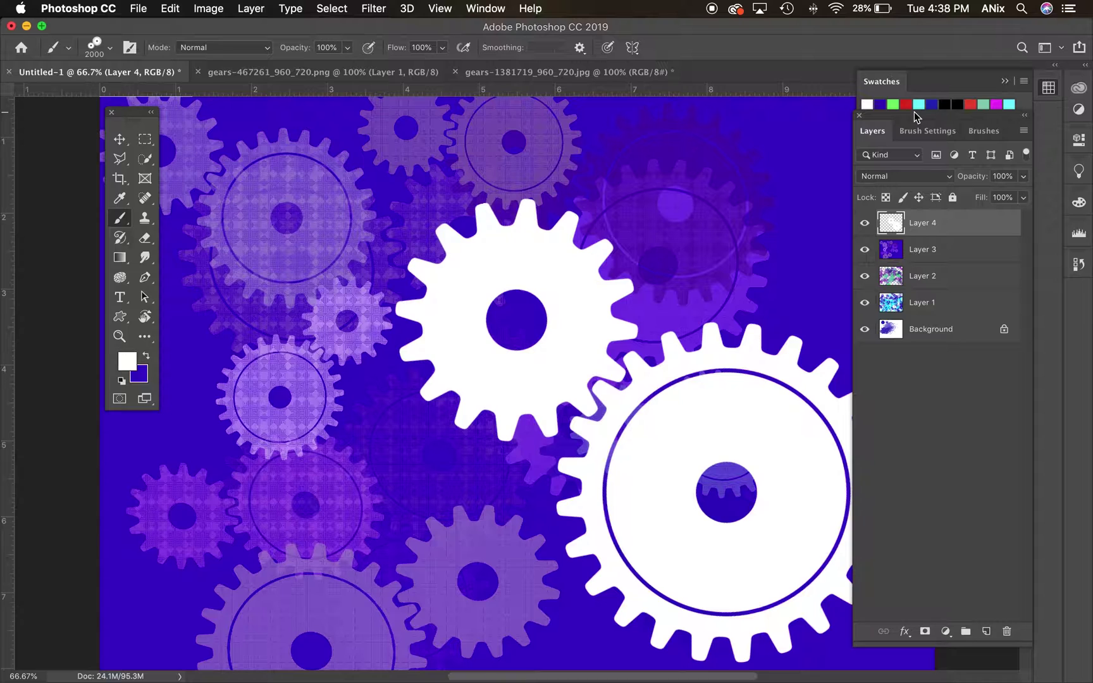
{"action": "left_click", "coordinate": [906, 175]}
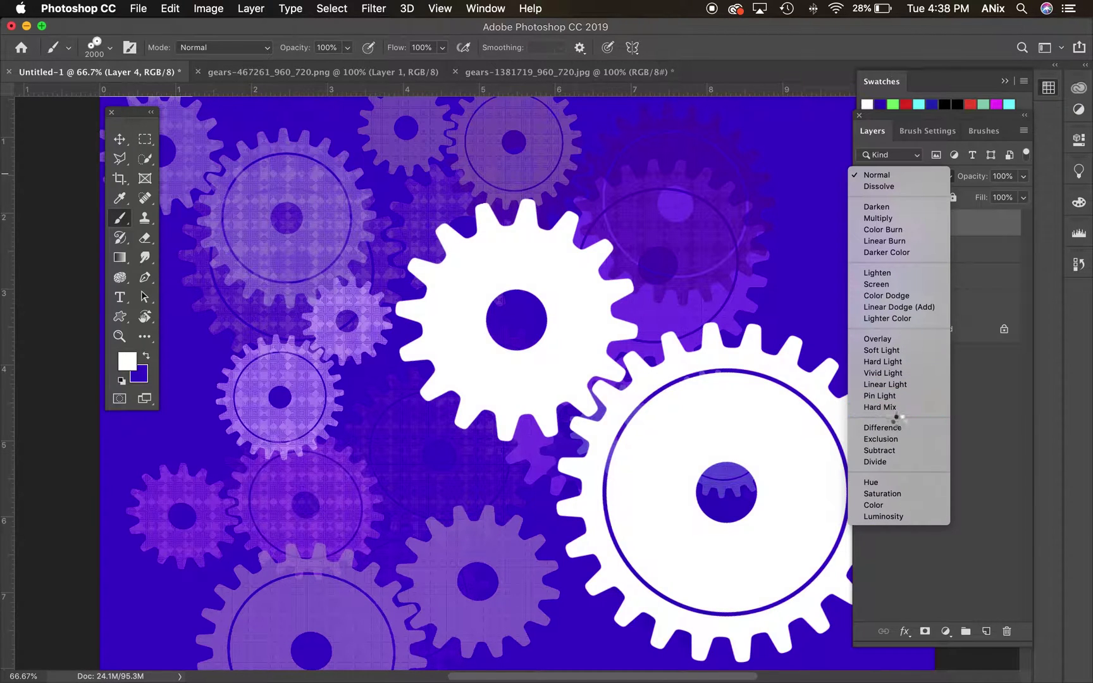
Step: Set Layer 4's blend mode to Exclusion and Layer 3's to Pin Light
{"action": "left_click", "coordinate": [894, 439]}
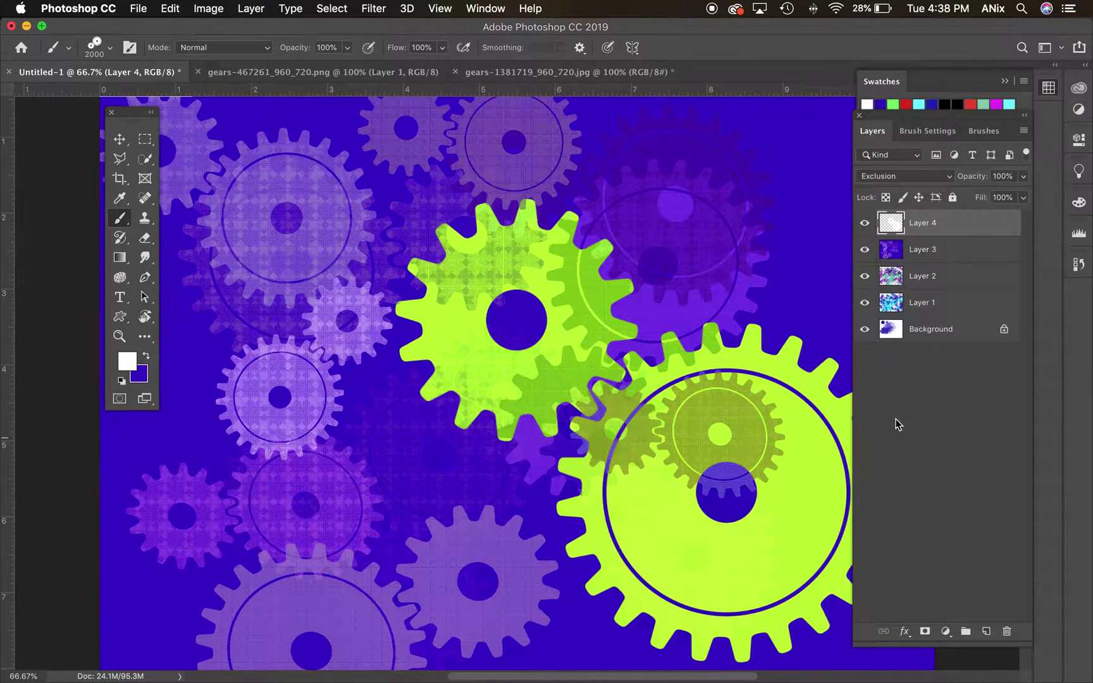
{"action": "left_click", "coordinate": [928, 251]}
{"action": "left_click", "coordinate": [913, 180]}
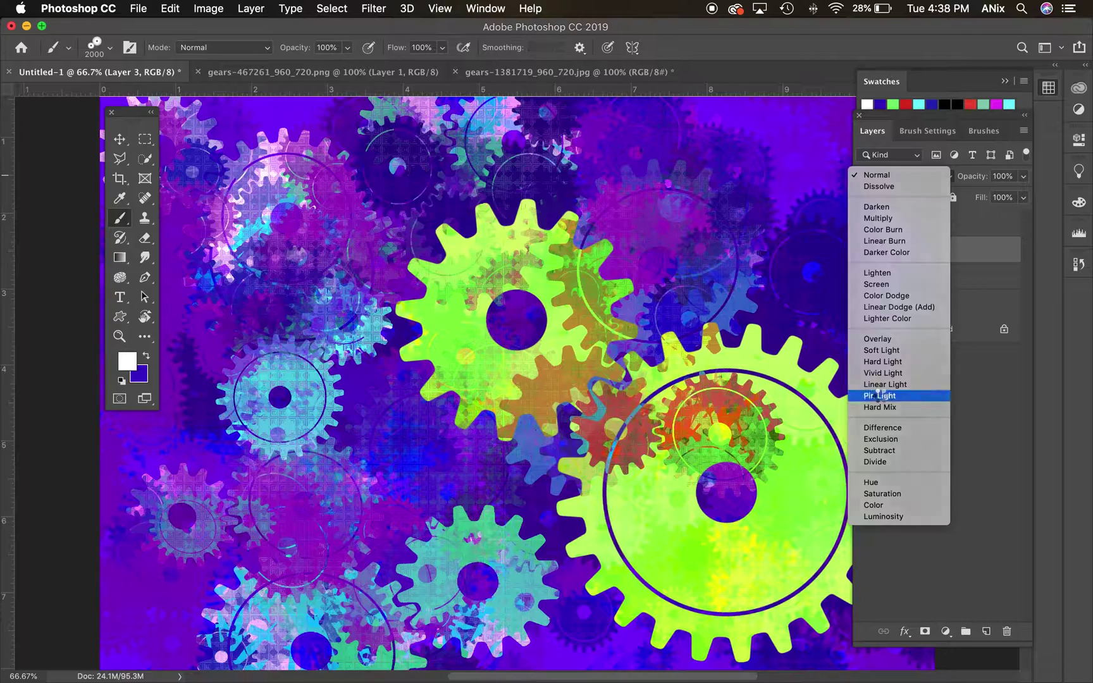
{"action": "left_click", "coordinate": [879, 396]}
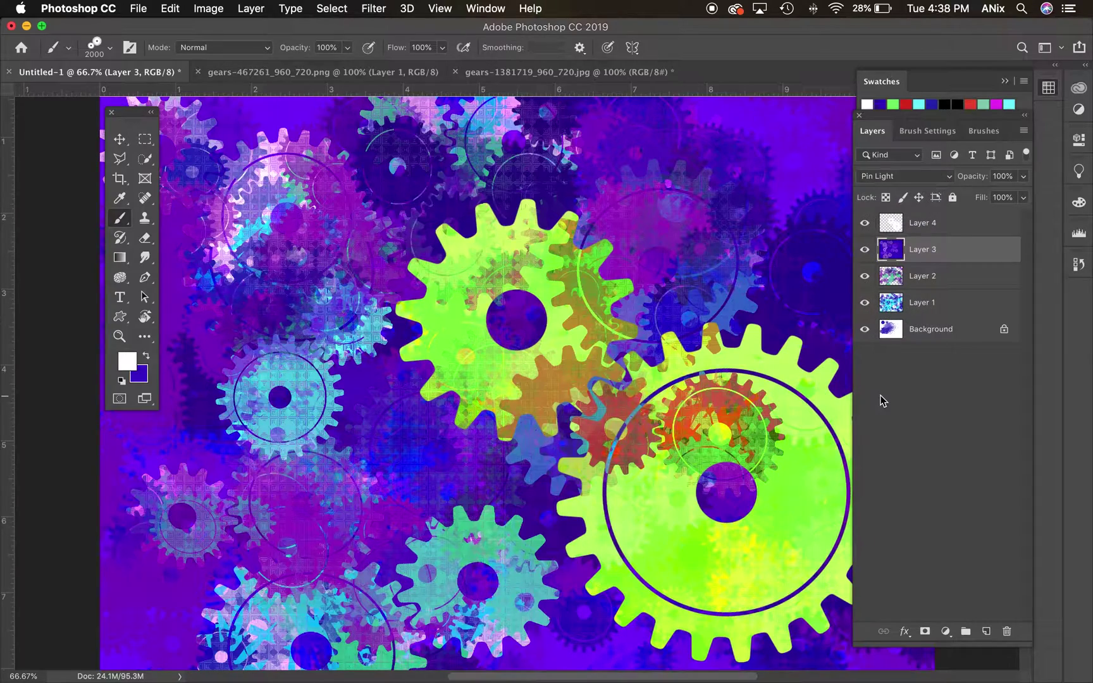
Step: Cycle Layer 2's blend mode to Difference with Shift+plus, then delete the Background layer
{"action": "left_click", "coordinate": [936, 277]}
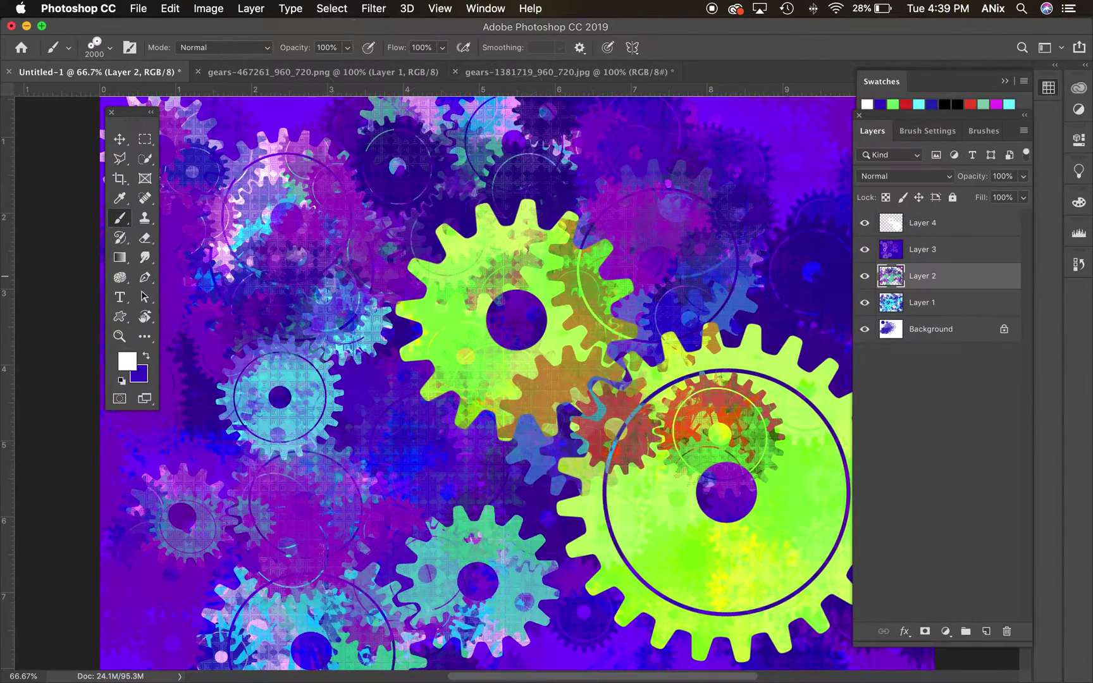
{"action": "left_click", "coordinate": [119, 139]}
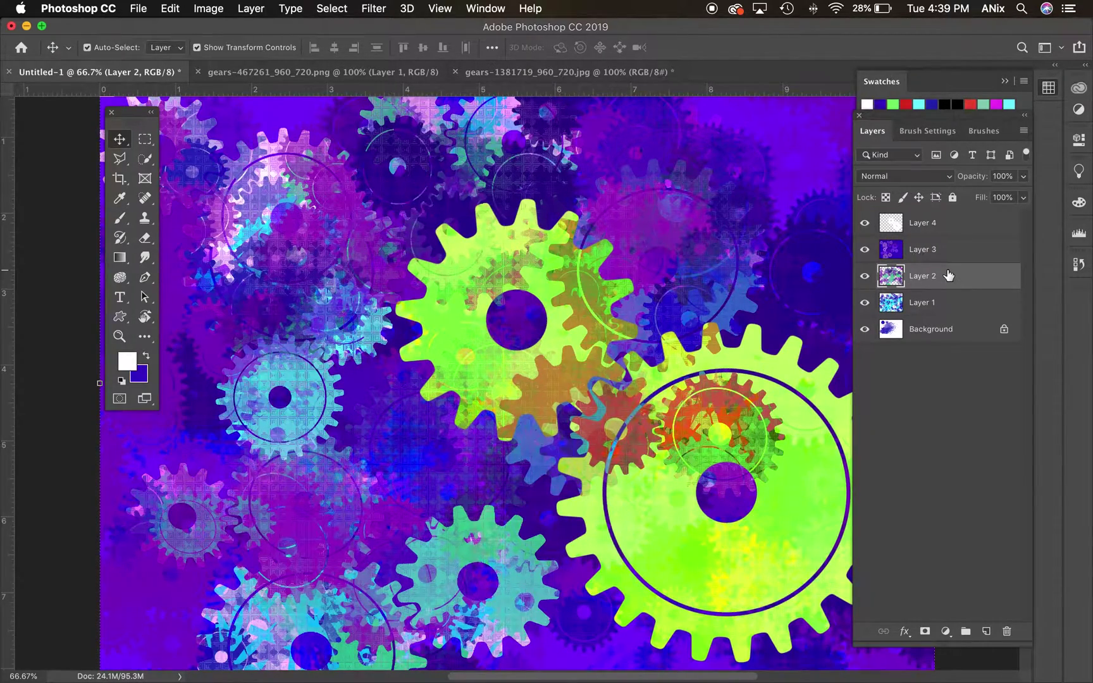
{"action": "key", "text": "shift+plus"}
{"action": "key", "text": "shift+plus"}
{"action": "key", "text": "shift+plus"}
{"action": "key", "text": "shift+plus"}
{"action": "key", "text": "shift+plus"}
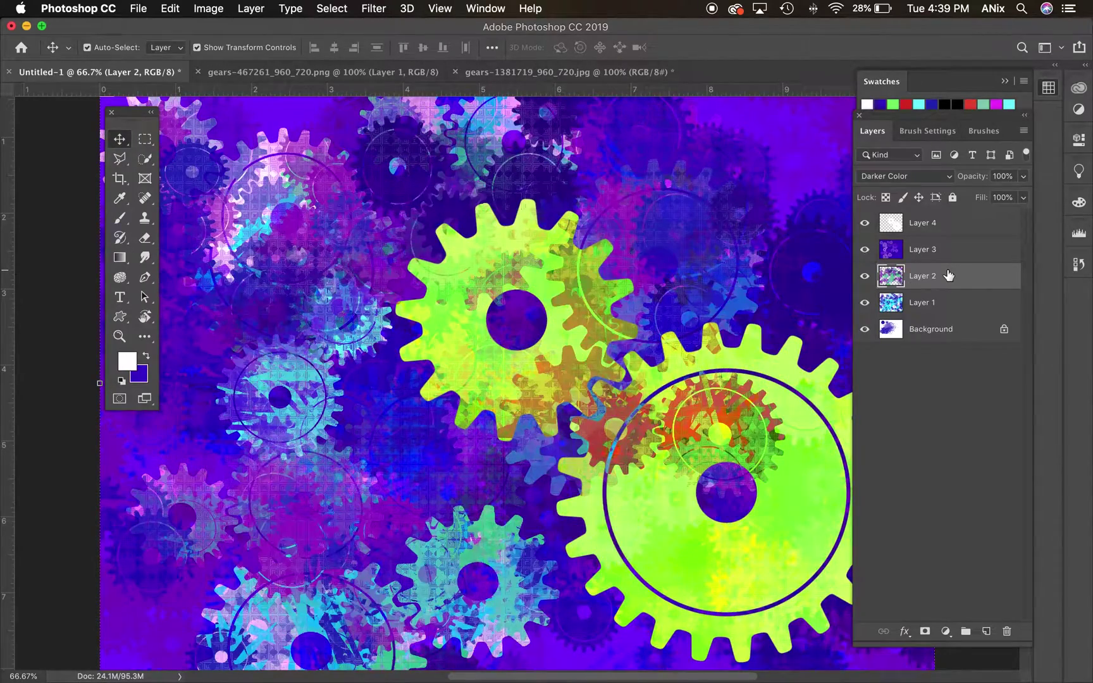
{"action": "key", "text": "shift+plus"}
{"action": "key", "text": "shift+plus"}
{"action": "key", "text": "shift+plus"}
{"action": "key", "text": "shift+plus"}
{"action": "key", "text": "shift+plus"}
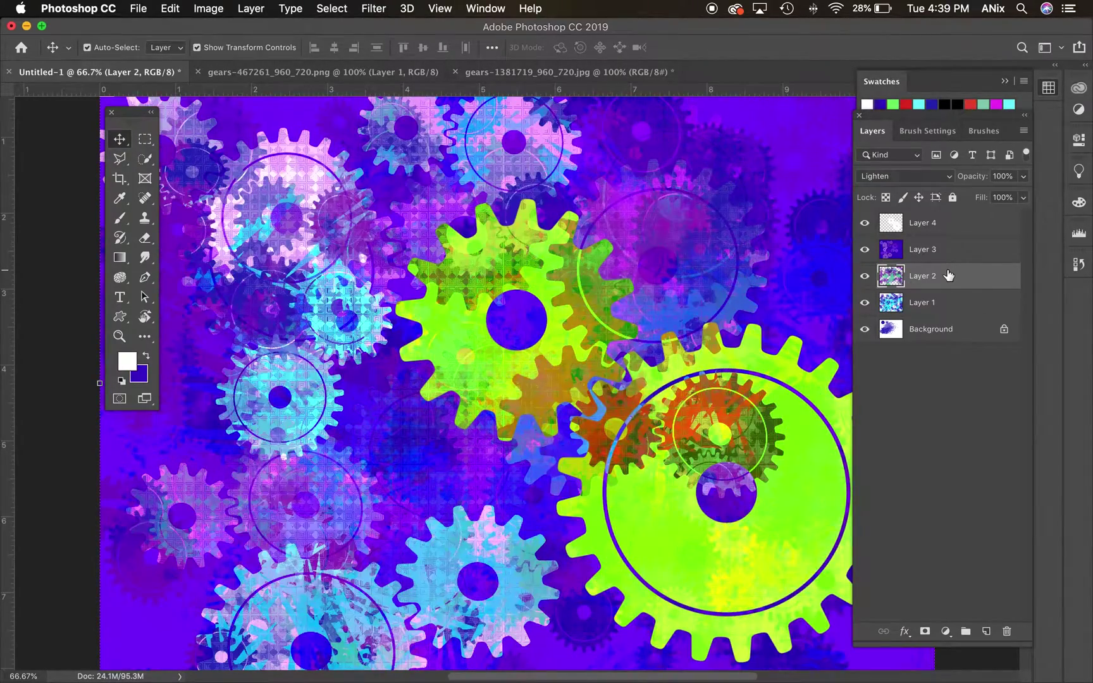
{"action": "key", "text": "shift+plus"}
{"action": "key", "text": "shift+plus"}
{"action": "key", "text": "shift+plus"}
{"action": "key", "text": "shift+plus"}
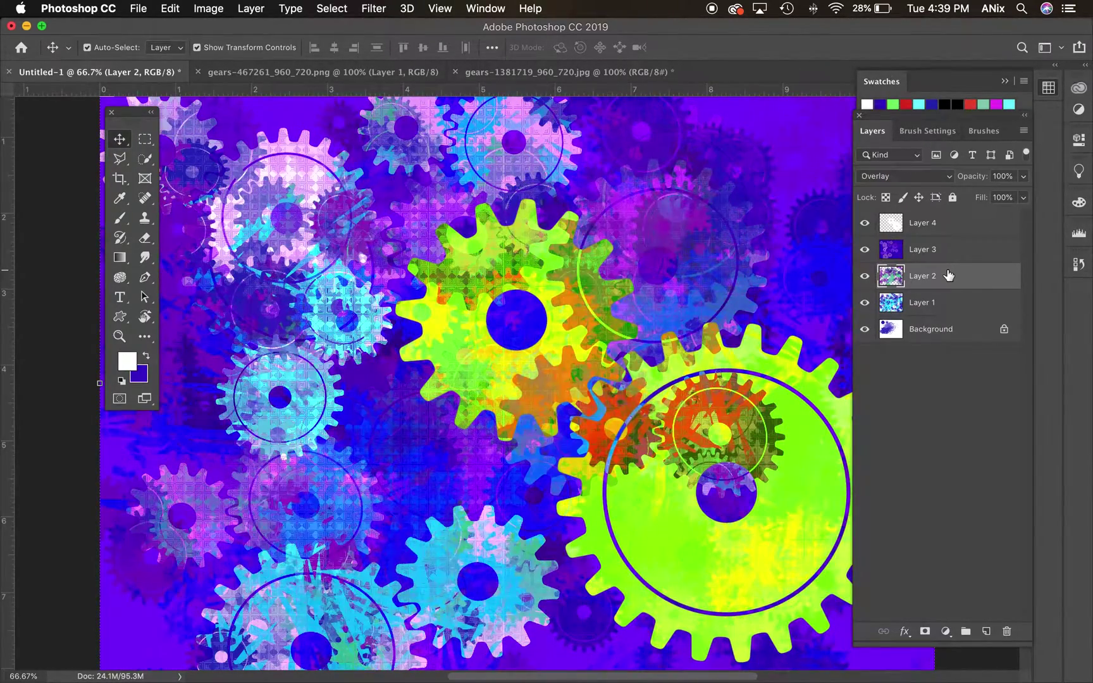
{"action": "key", "text": "shift+plus"}
{"action": "key", "text": "shift+plus"}
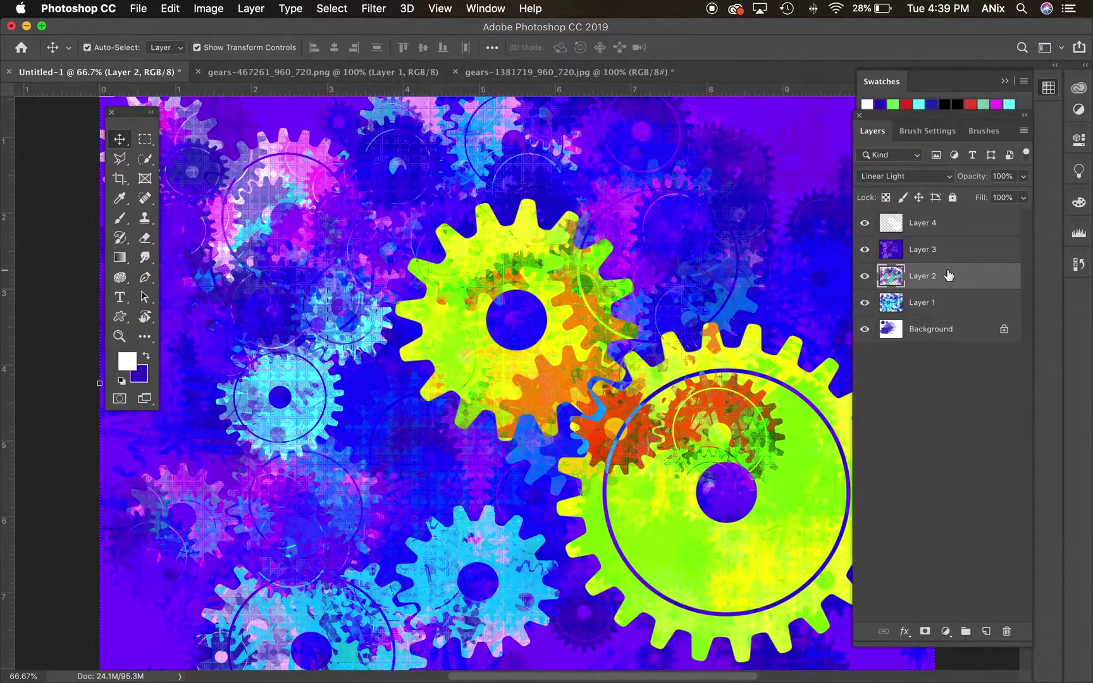
{"action": "key", "text": "shift+plus"}
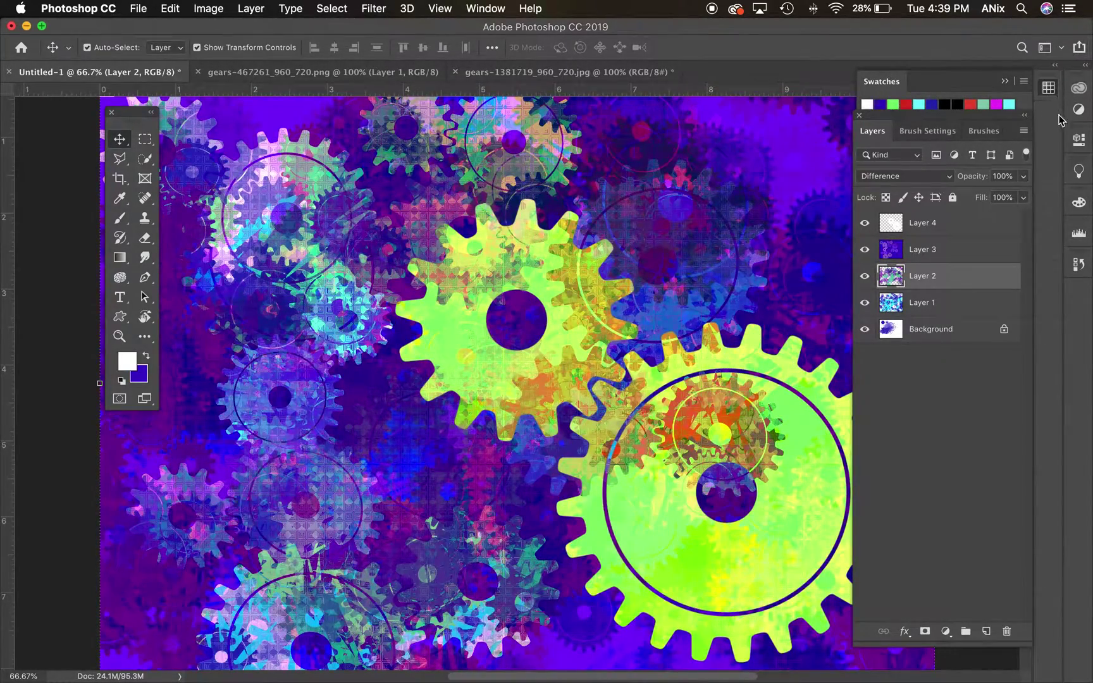
{"action": "left_click", "coordinate": [950, 308]}
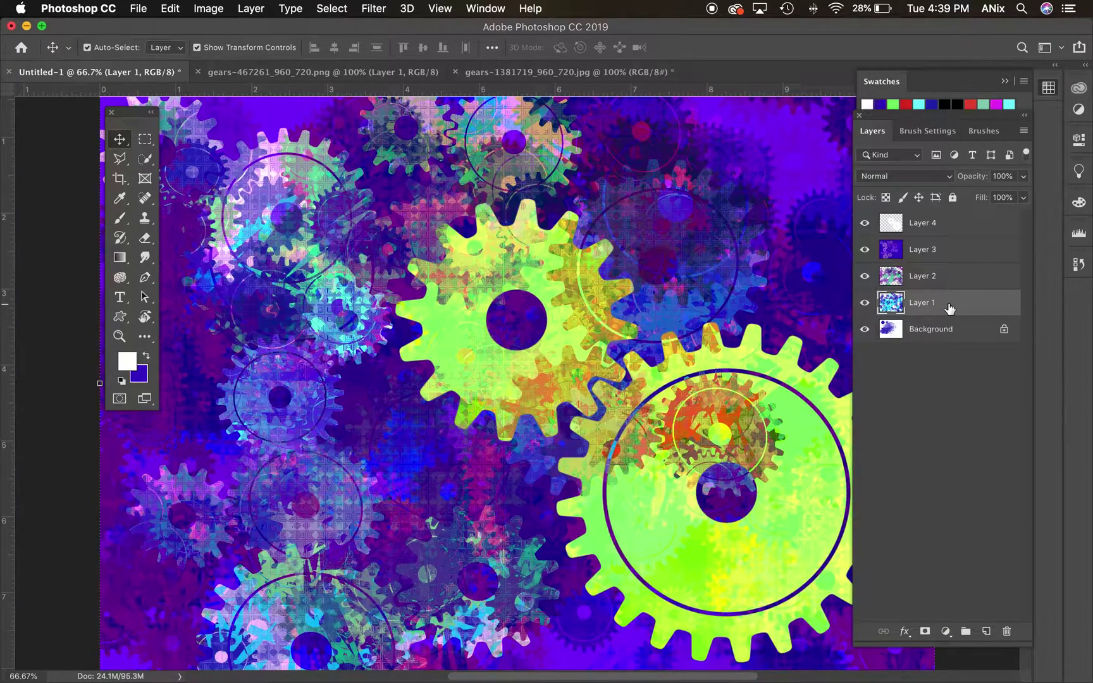
{"action": "left_click_drag", "start_coordinate": [1002, 339], "coordinate": [1007, 632]}
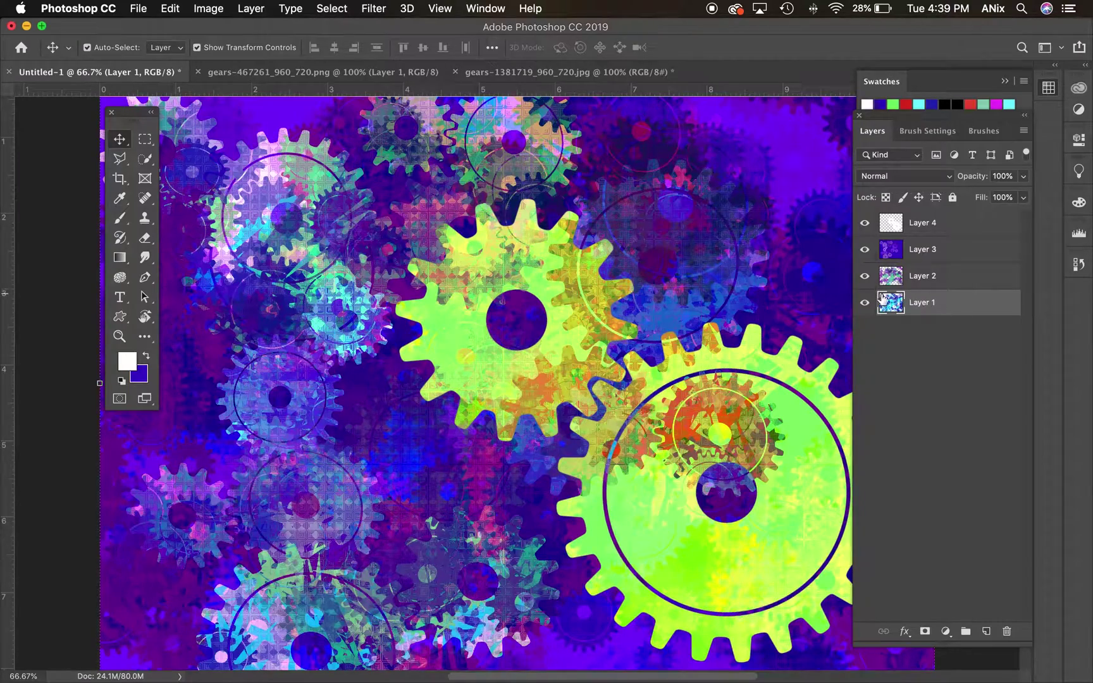
Step: Open Layer 4's Blending Options, move the dialog aside, and enable Bevel & Emboss
{"action": "left_click", "coordinate": [948, 225]}
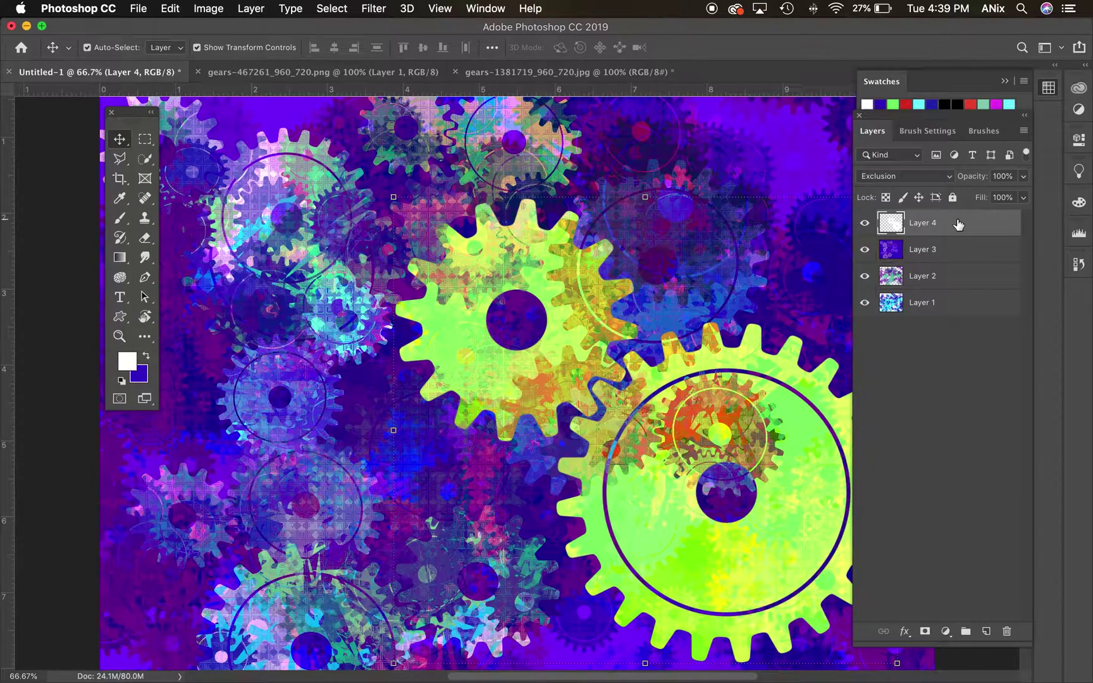
{"action": "left_click", "coordinate": [904, 632]}
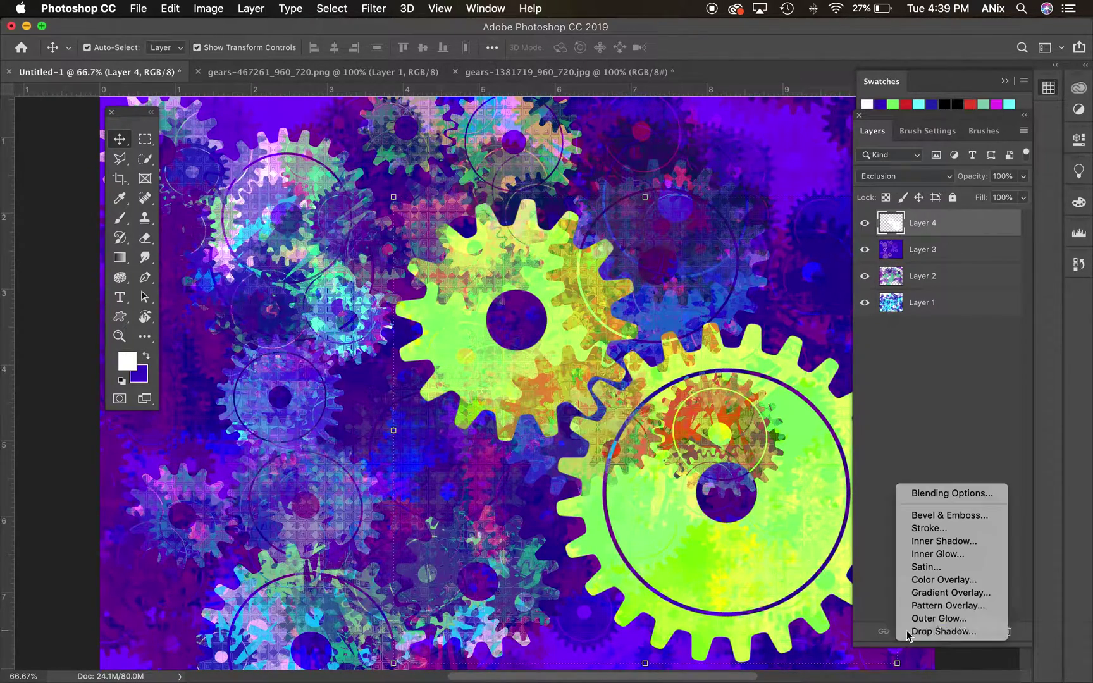
{"action": "left_click", "coordinate": [942, 494]}
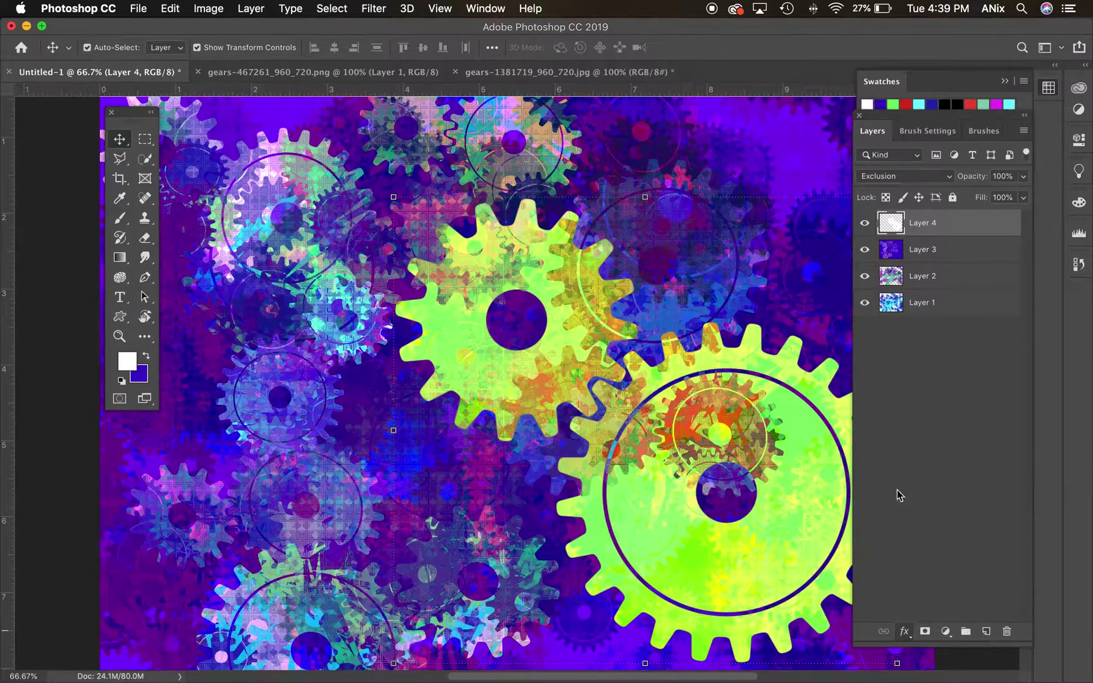
{"action": "left_click_drag", "start_coordinate": [693, 100], "coordinate": [225, 48]}
{"action": "left_click", "coordinate": [116, 114]}
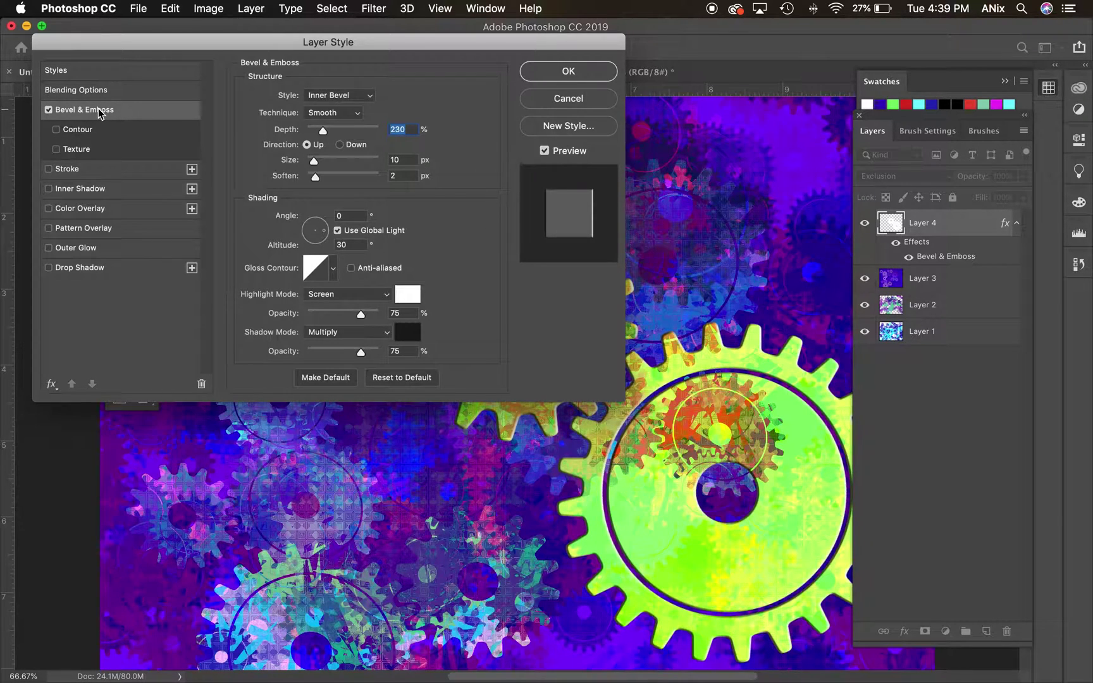
Step: Raise the bevel depth to 376%, then try and remove Stroke and Inner Shadow effects
{"action": "left_click_drag", "start_coordinate": [325, 136], "coordinate": [335, 135]}
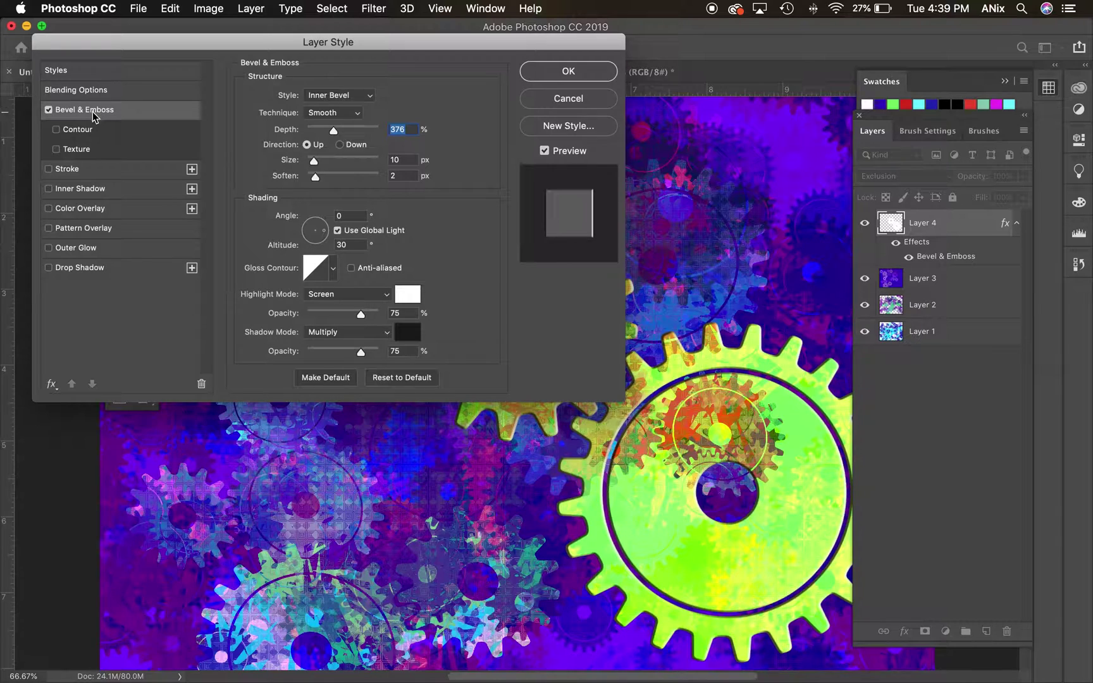
{"action": "left_click", "coordinate": [49, 169]}
{"action": "left_click", "coordinate": [48, 188]}
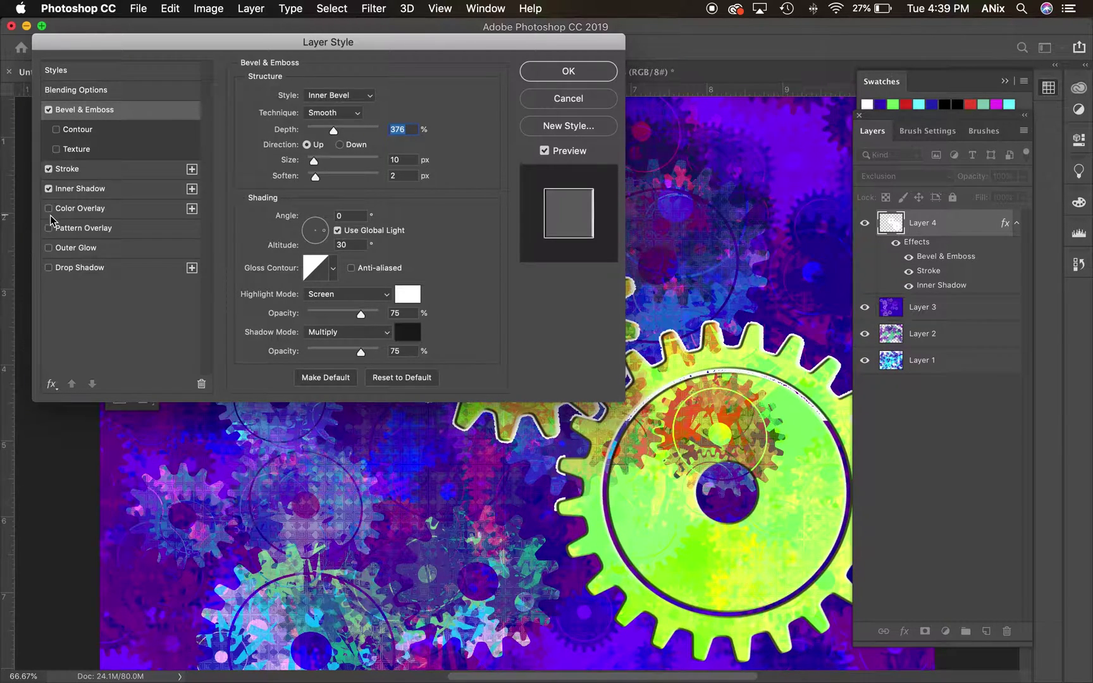
{"action": "left_click", "coordinate": [48, 188]}
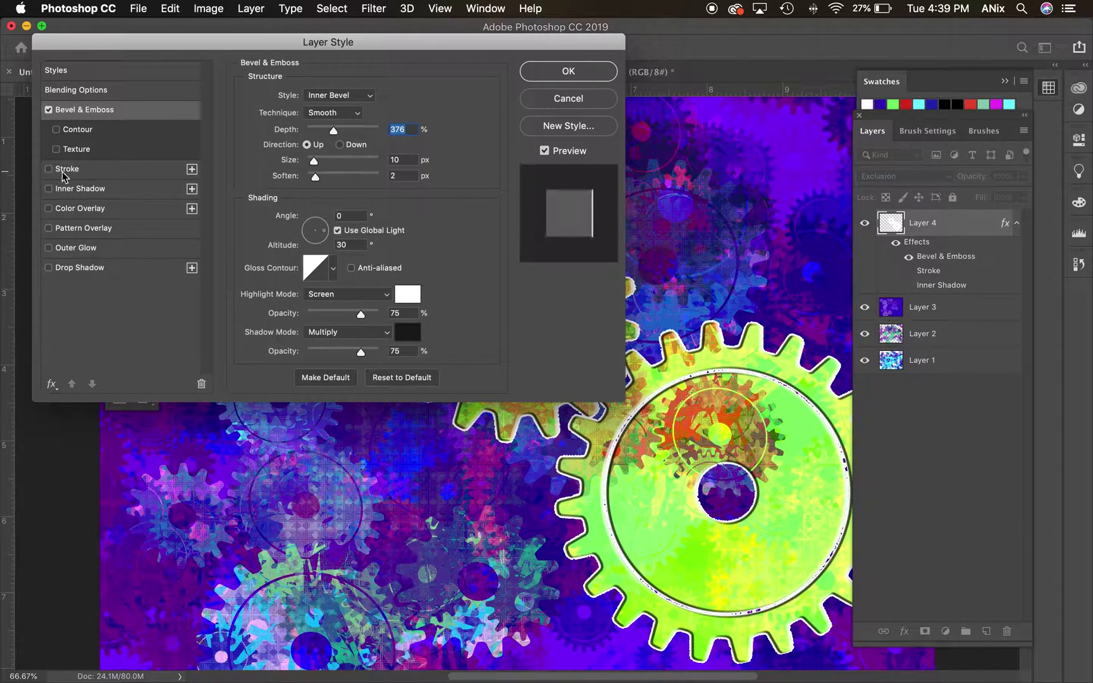
{"action": "left_click", "coordinate": [80, 171]}
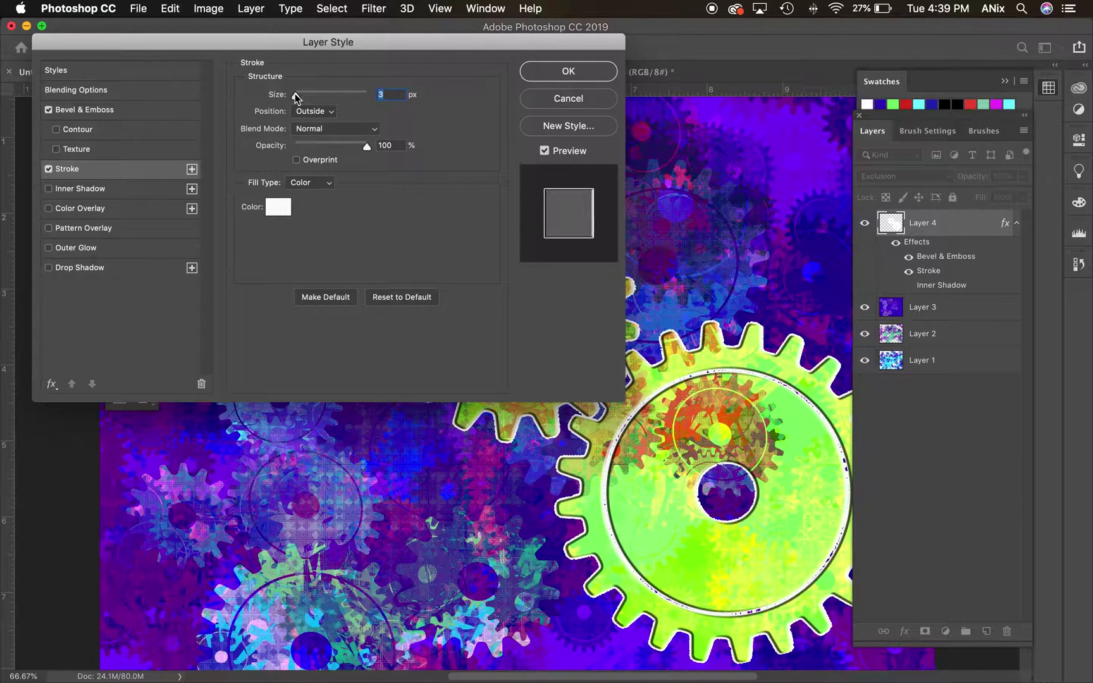
{"action": "mouse_move", "coordinate": [295, 95]}
{"action": "left_mouse_down"}
{"action": "mouse_move", "coordinate": [311, 95]}
{"action": "mouse_move", "coordinate": [298, 94]}
{"action": "left_mouse_up"}
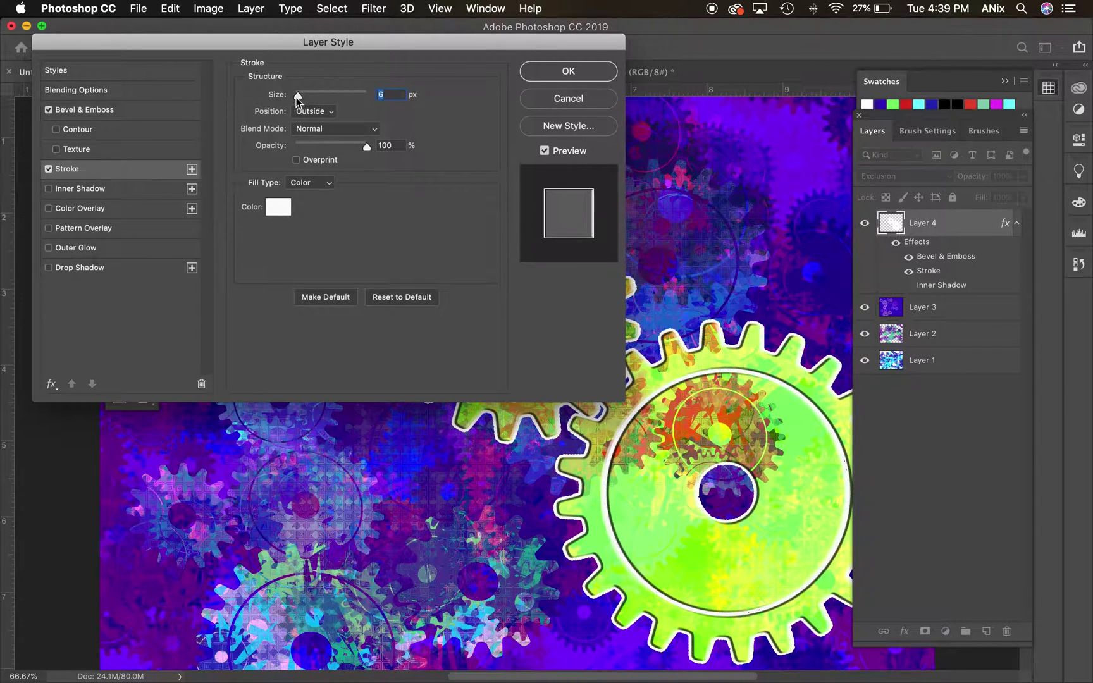
{"action": "left_click", "coordinate": [49, 169]}
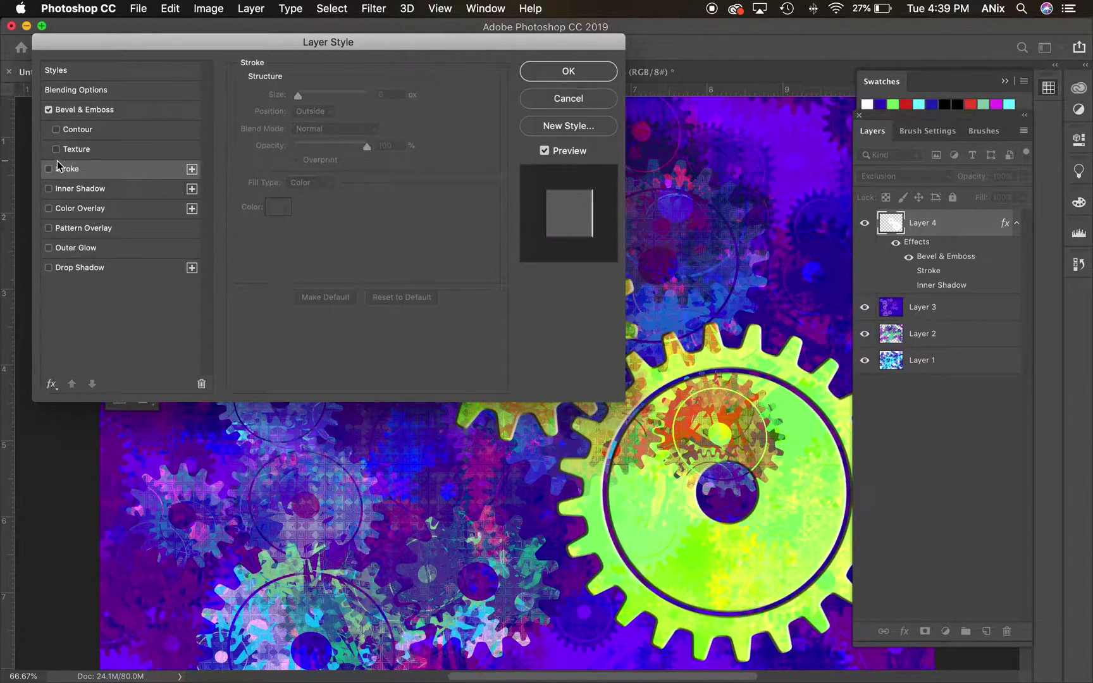
Step: Enable a drop shadow with 31 px distance, 27% spread and 35 px size
{"action": "left_click", "coordinate": [81, 267]}
{"action": "left_click", "coordinate": [299, 164]}
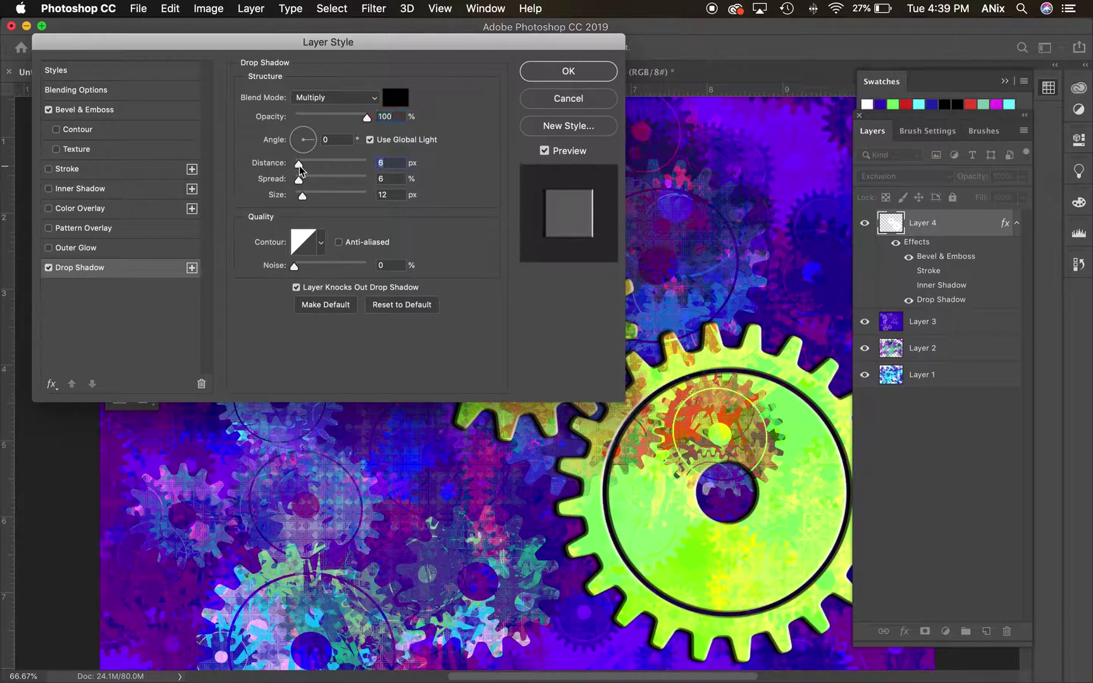
{"action": "mouse_move", "coordinate": [300, 167]}
{"action": "left_mouse_down"}
{"action": "mouse_move", "coordinate": [318, 167]}
{"action": "mouse_move", "coordinate": [306, 196]}
{"action": "mouse_move", "coordinate": [315, 181]}
{"action": "left_mouse_up"}
{"action": "left_click", "coordinate": [305, 179]}
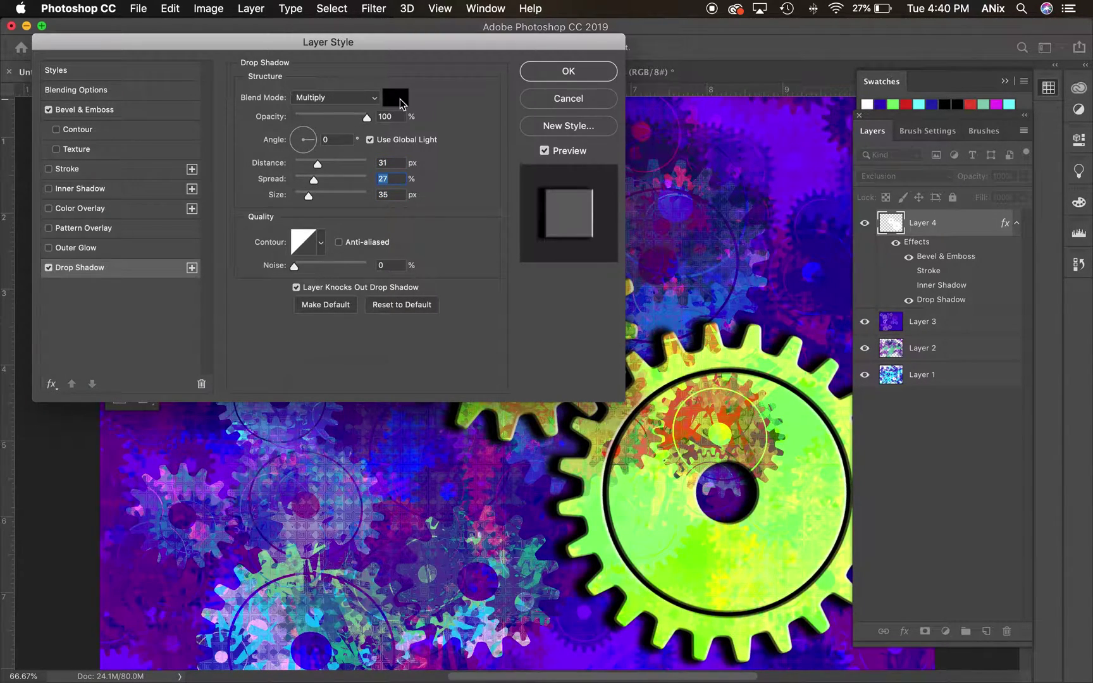
Step: Set the drop shadow colour to dark blue 06104b and apply the layer style
{"action": "left_click", "coordinate": [400, 103]}
{"action": "left_click", "coordinate": [520, 480]}
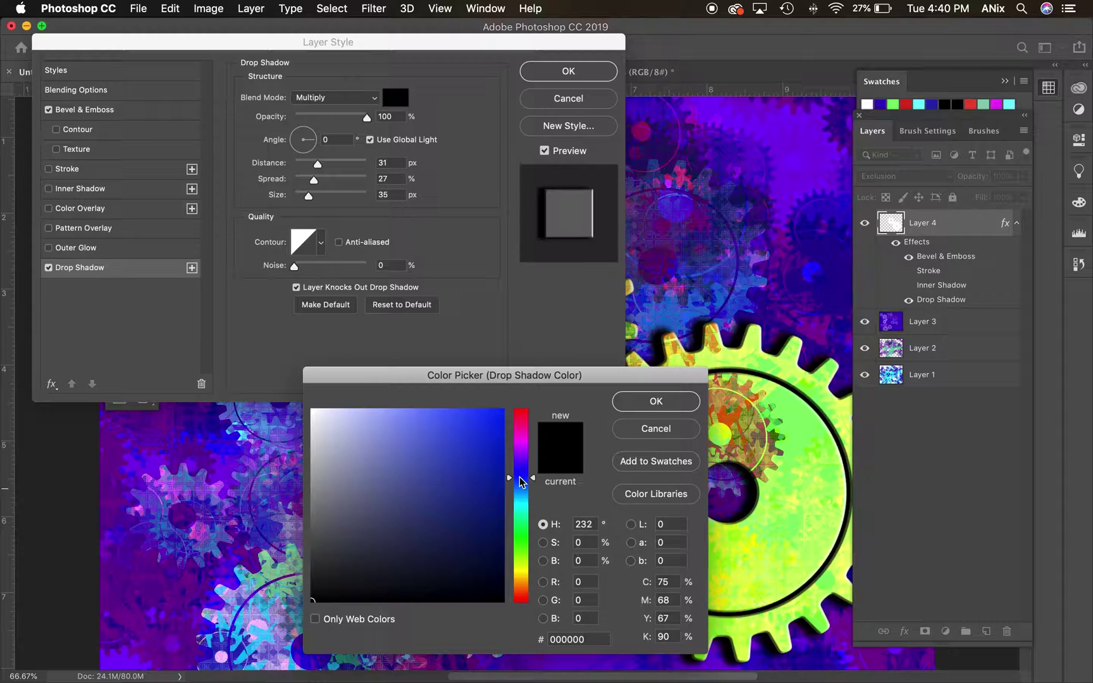
{"action": "left_click_drag", "start_coordinate": [493, 529], "coordinate": [489, 545]}
{"action": "left_click", "coordinate": [623, 405]}
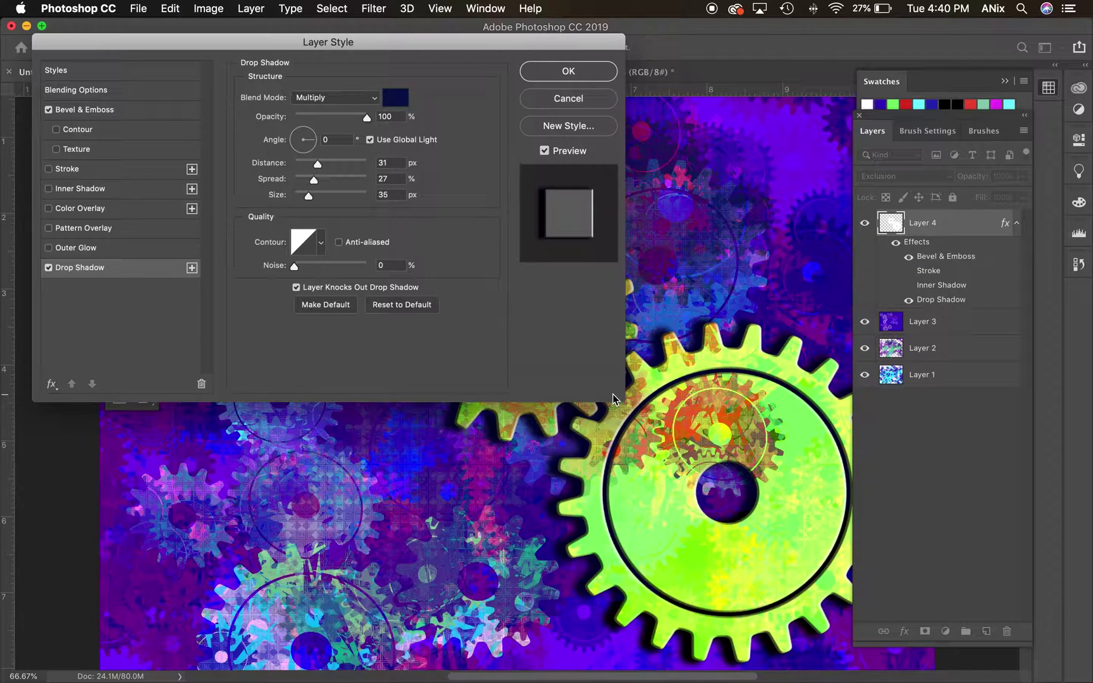
{"action": "left_click", "coordinate": [567, 72]}
Step: Close the Swatches panel and dock the Layers panel group to reveal the full composition
{"action": "left_click", "coordinate": [1004, 82]}
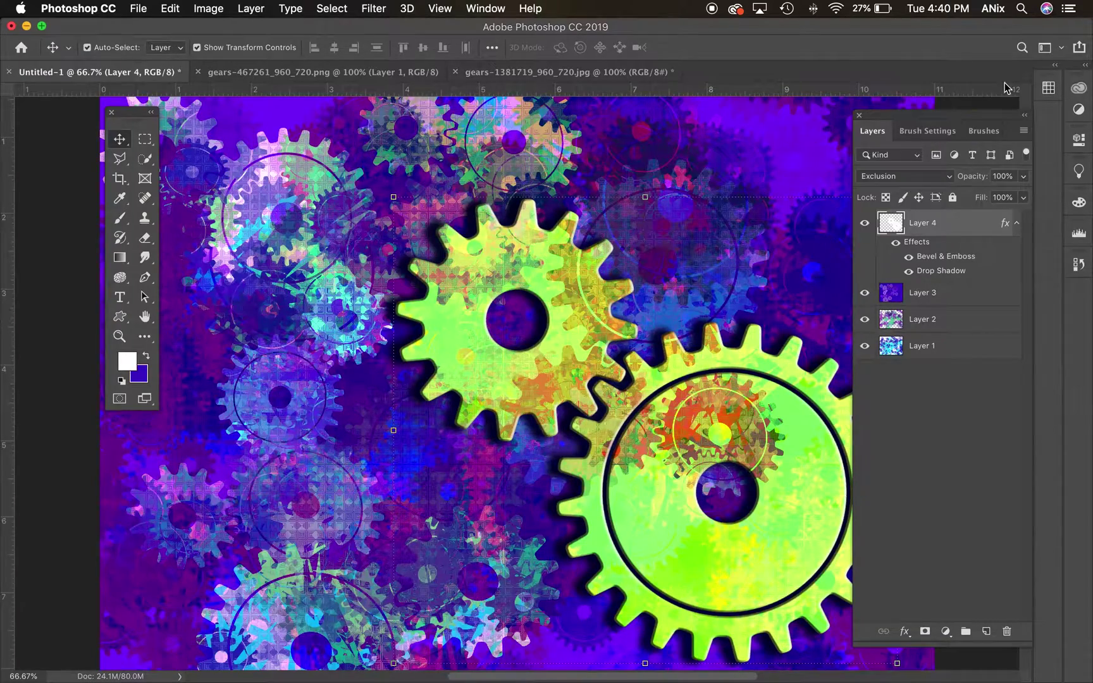
{"action": "left_click_drag", "start_coordinate": [873, 119], "coordinate": [1050, 124]}
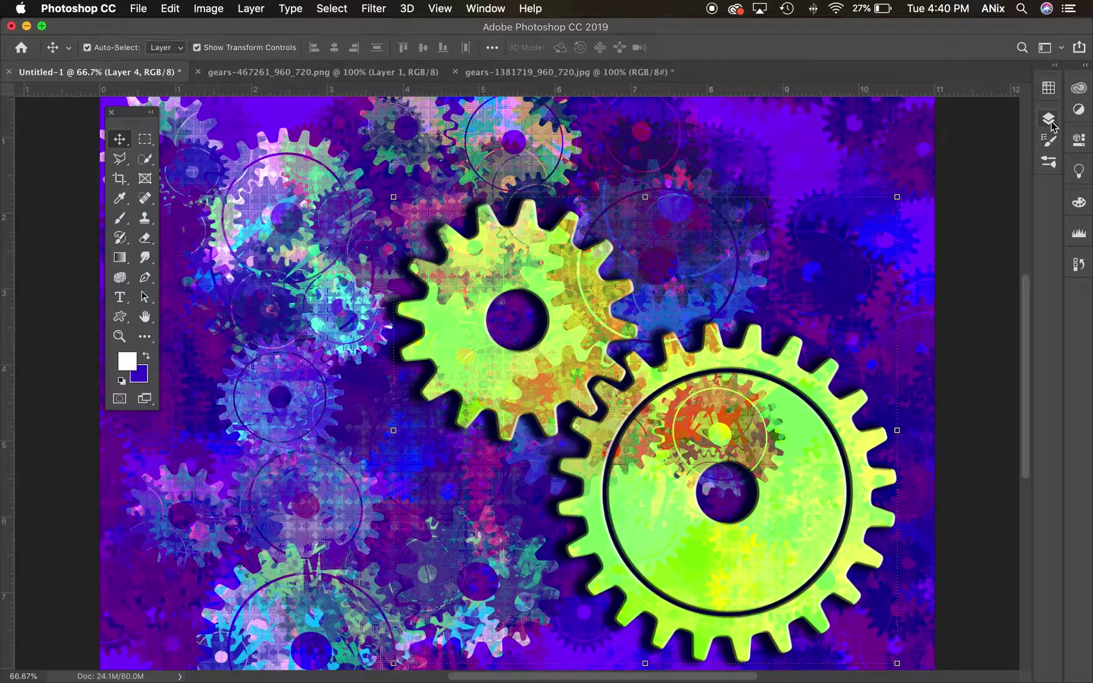